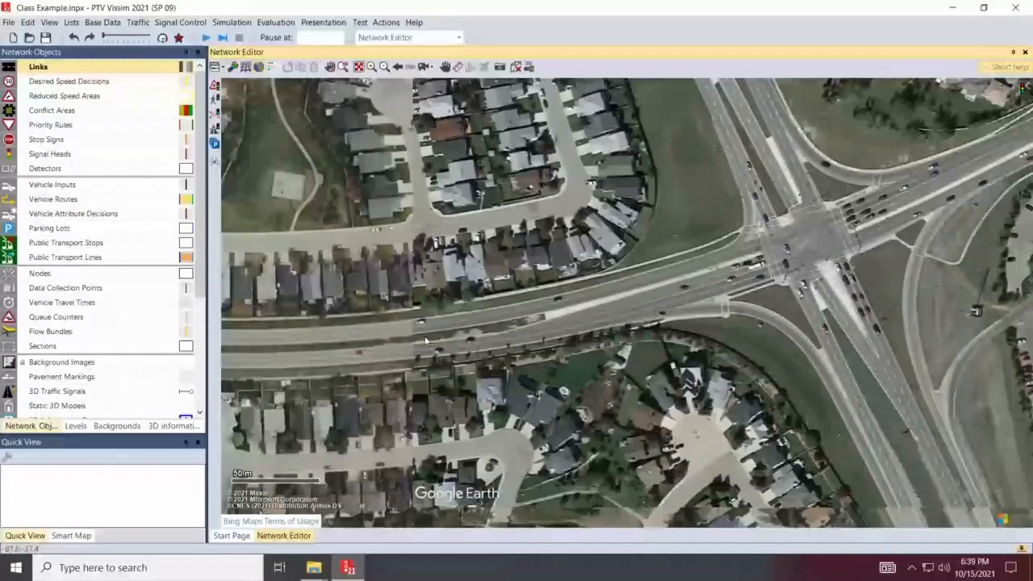
Fit the entire network with its aerial background in view
scroll(425, 342, "down", 1)
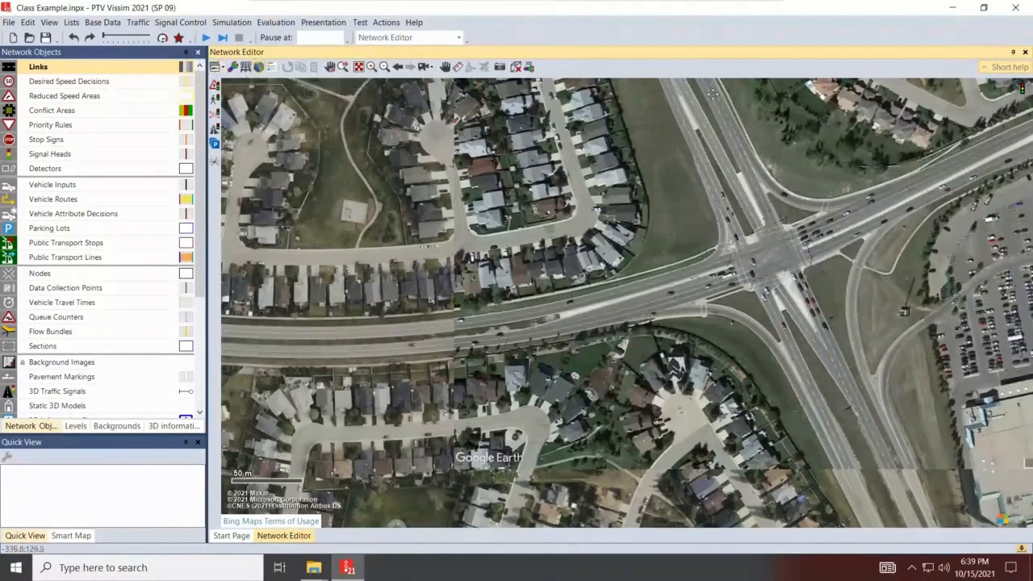
left_click(232, 70)
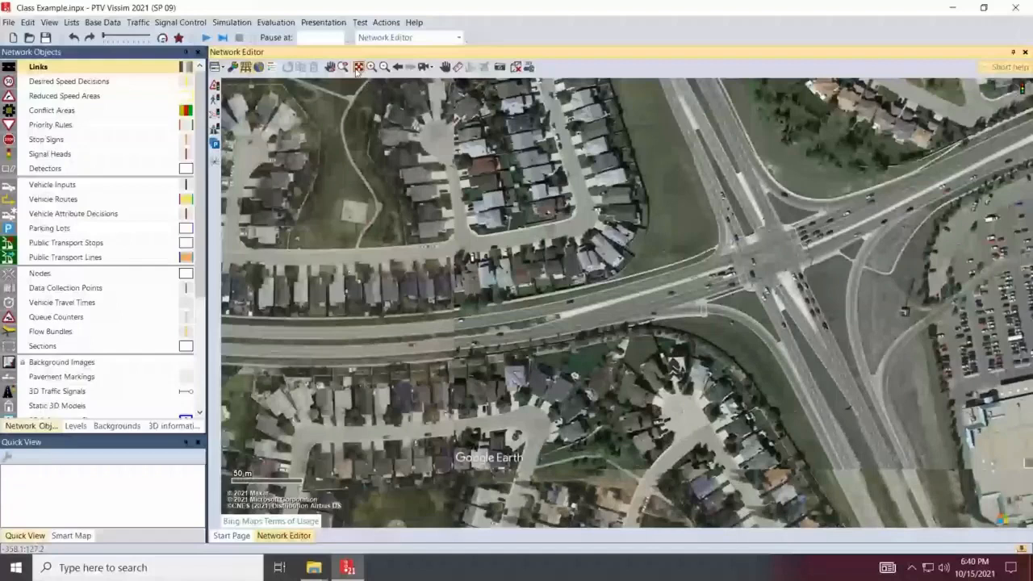
left_click(357, 67)
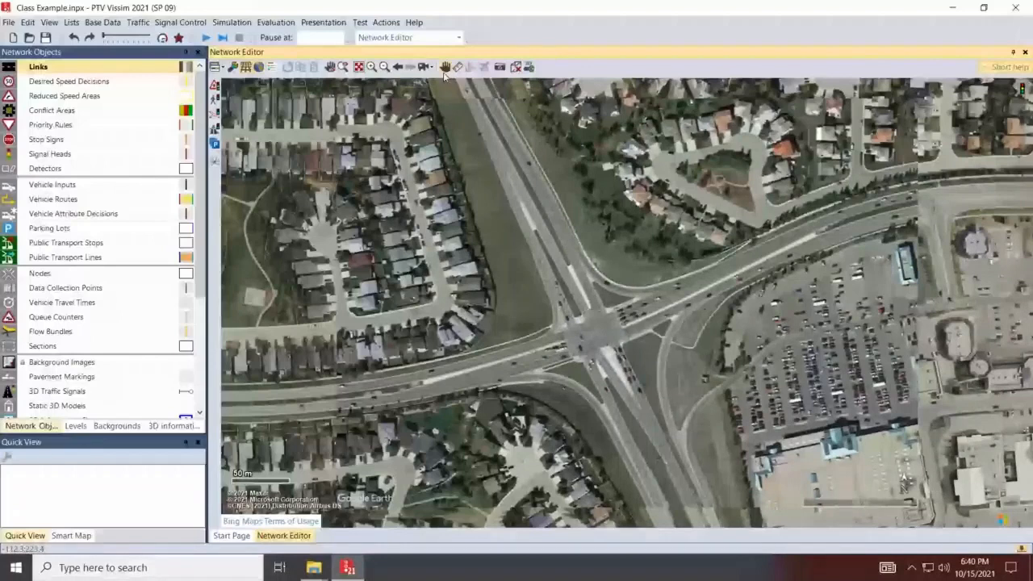
View the intersection in 3D up close, and return to the 2D view
left_click(516, 68)
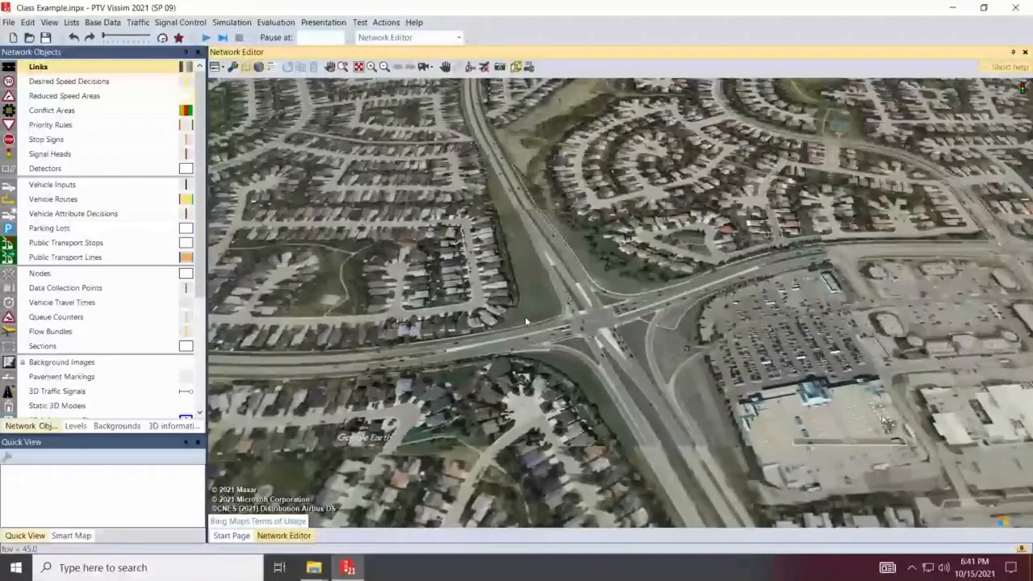
scroll(525, 321, "up", 4)
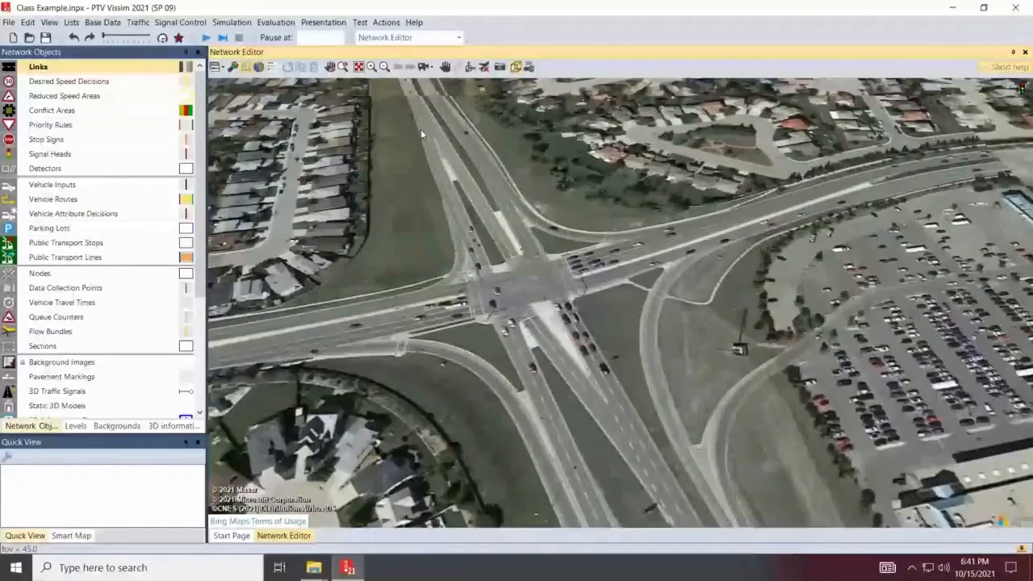
left_click(518, 71)
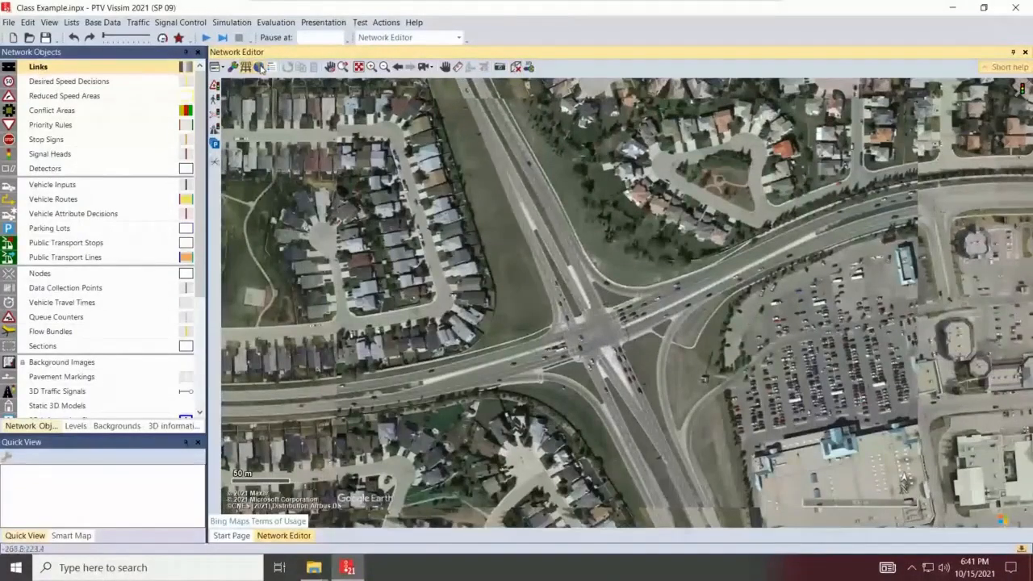
Hide the live Bing background map, keeping the loaded Google Earth aerial image
left_click(260, 67)
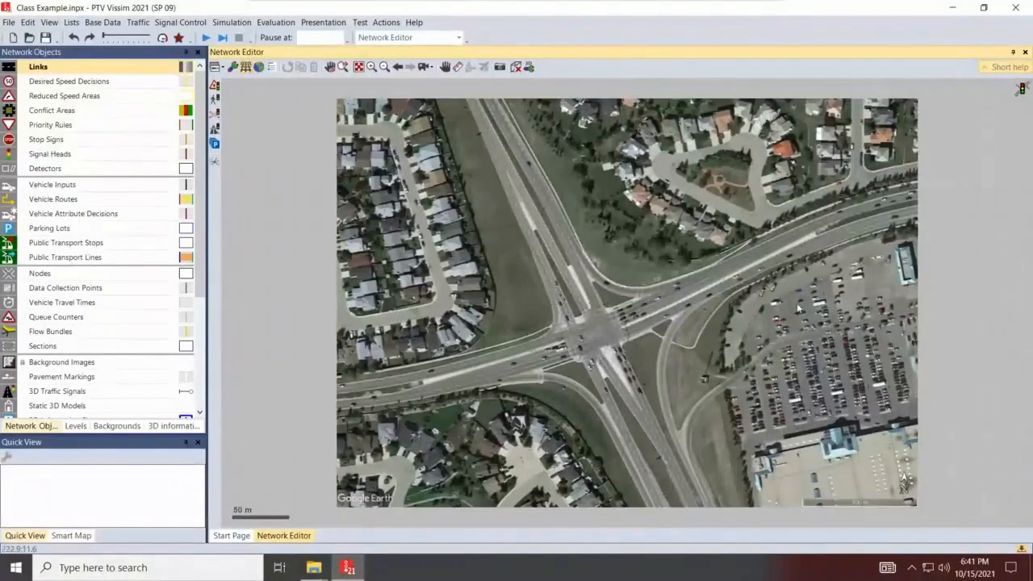
scroll(798, 308, "down", 2)
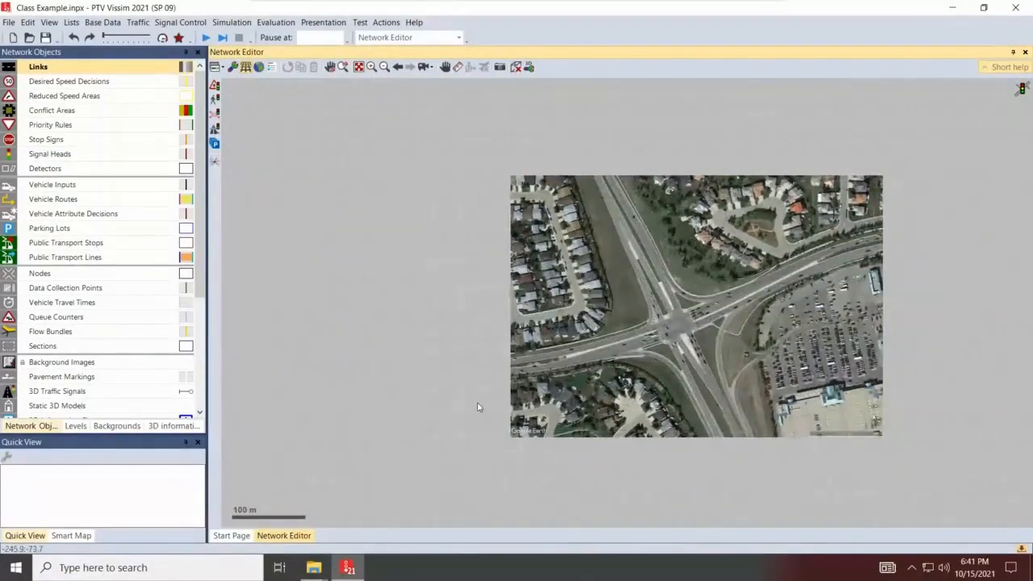
scroll(477, 406, "up", 2)
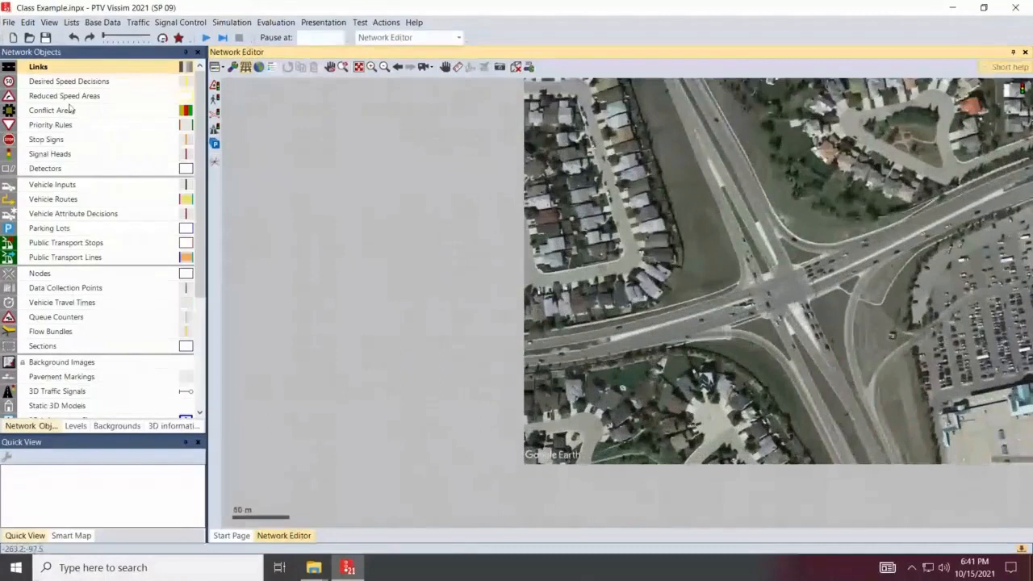
Draw a straight link about 296 m long along the western approach, from beyond the aerial image's edge to the intersection
left_click(69, 70)
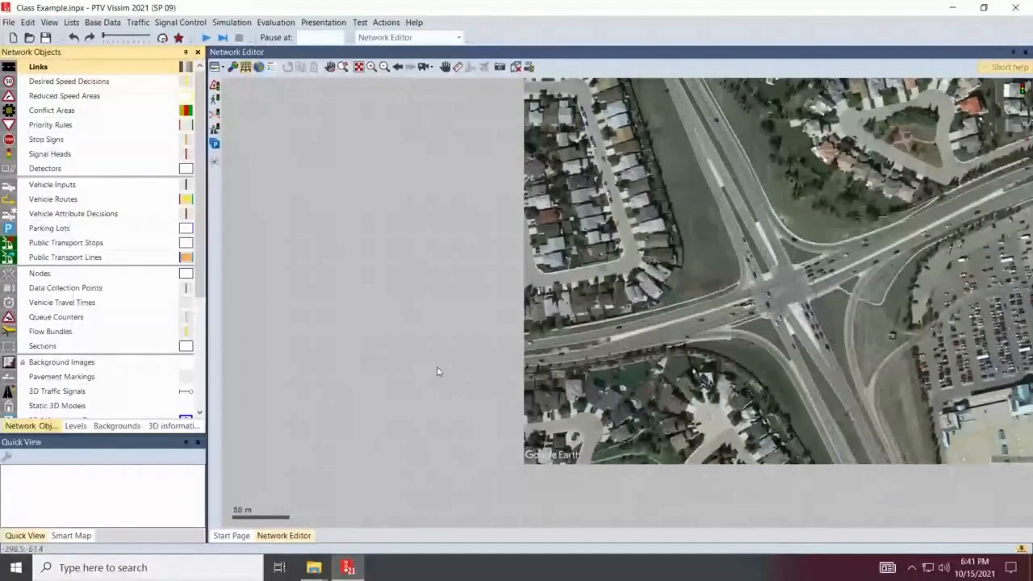
left_click_drag(436, 367, 769, 305)
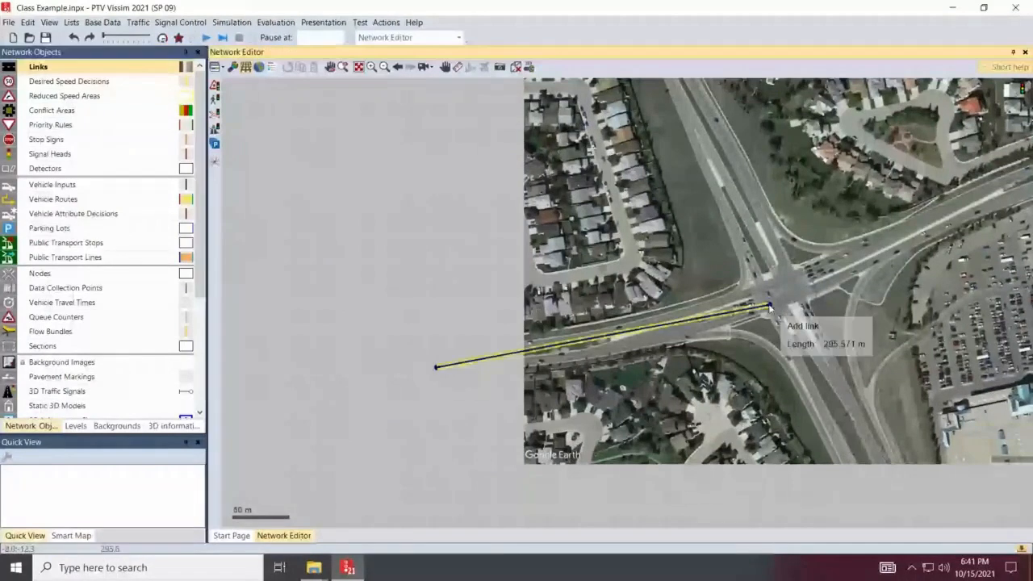
left_click_drag(770, 305, 769, 305)
left_click_drag(451, 118, 479, 67)
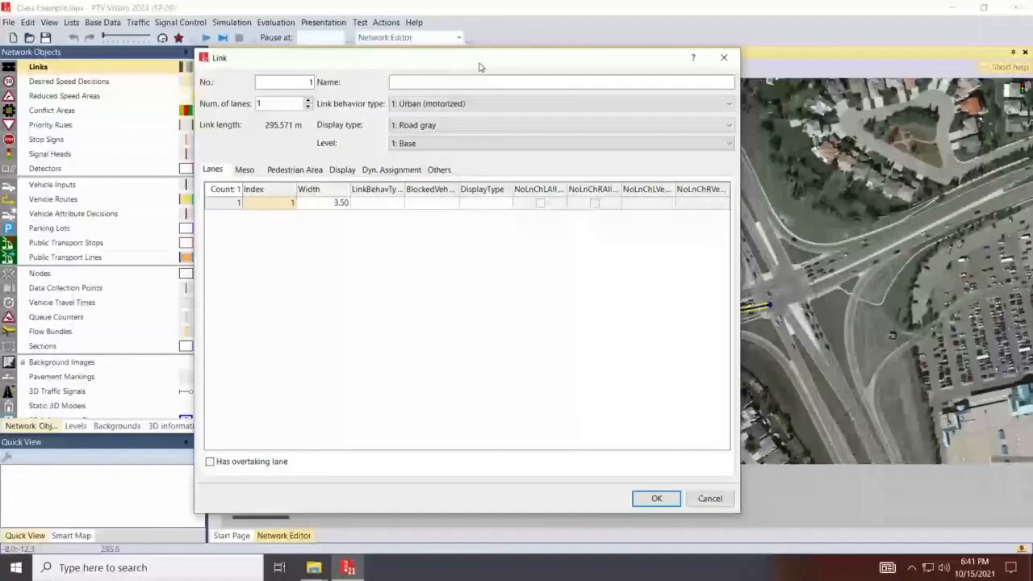
left_click_drag(480, 67, 215, 64)
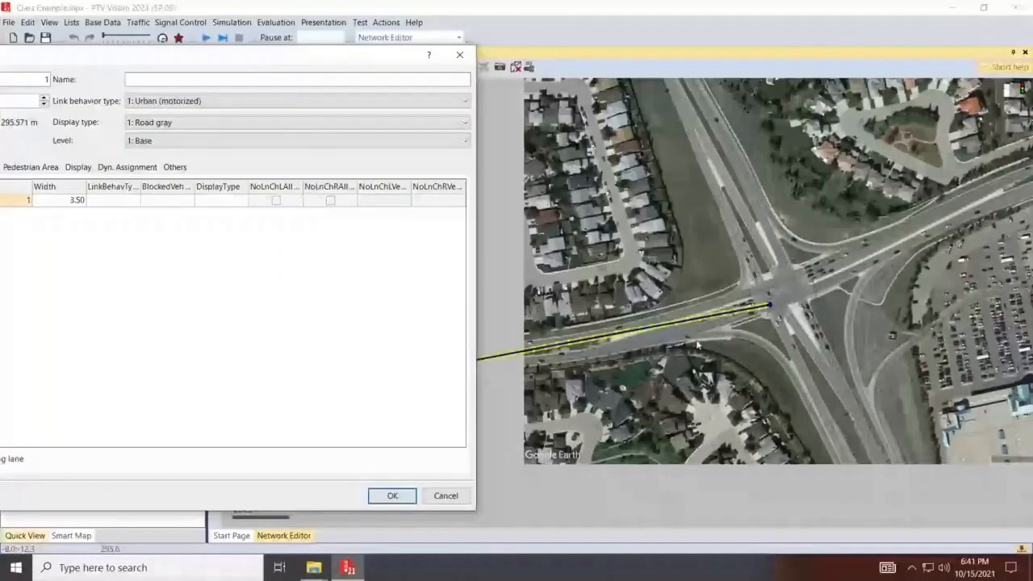
left_click_drag(211, 59, 299, 84)
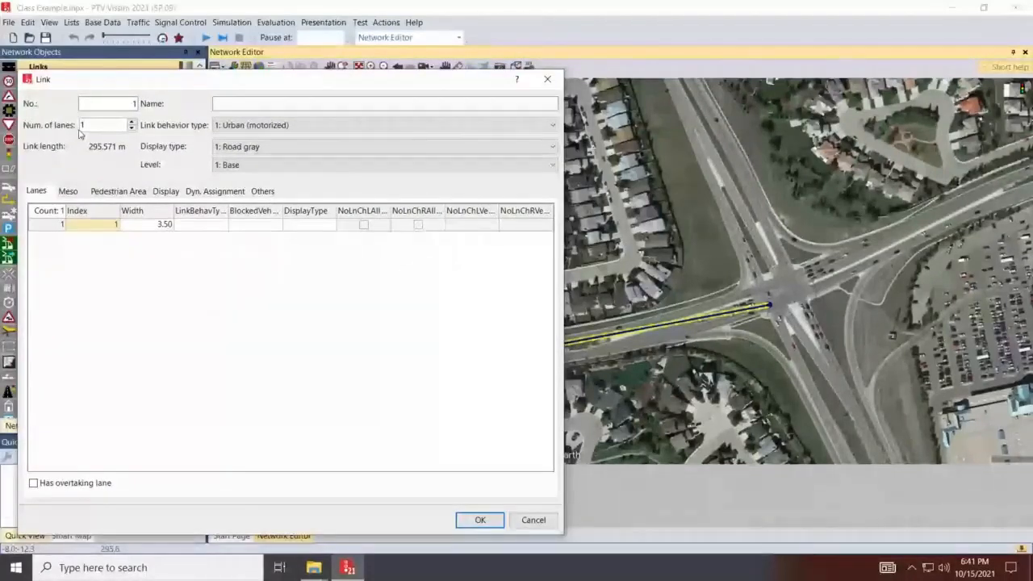
Name the new link CHB, keep the Urban (motorized) behavior type, and set its number of lanes to 2
double_click(134, 104)
left_click(216, 103)
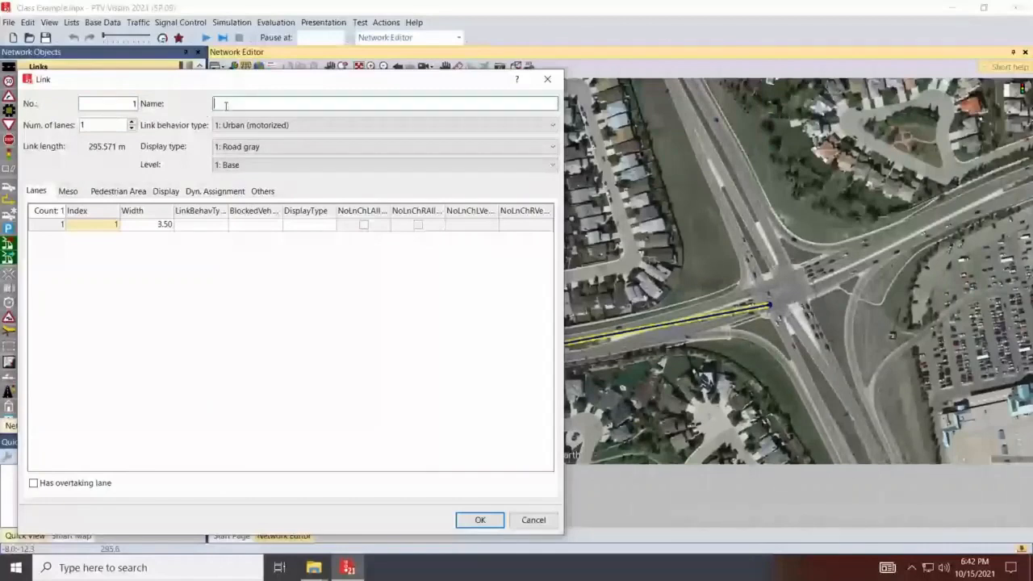
type("CHB")
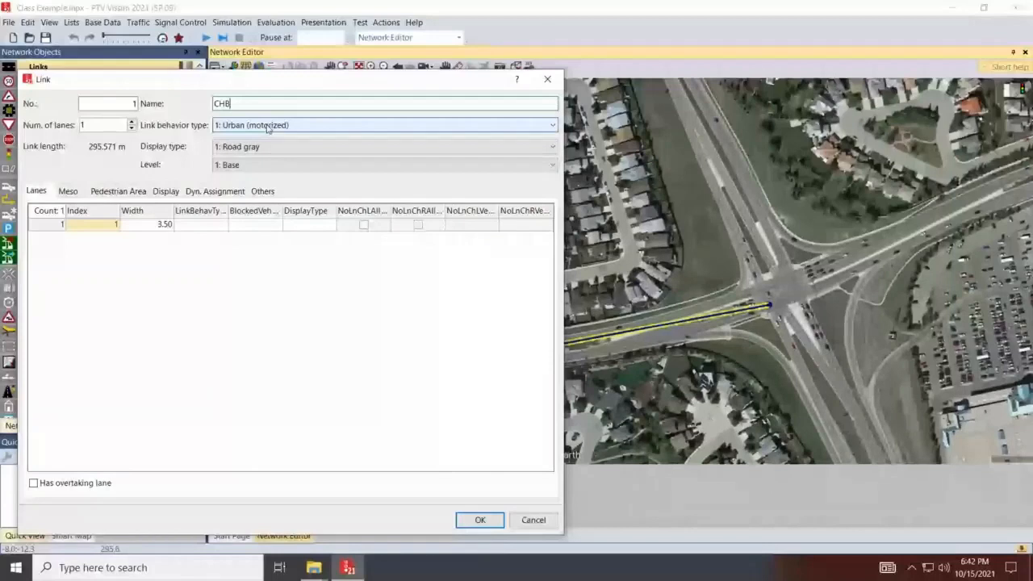
left_click(242, 126)
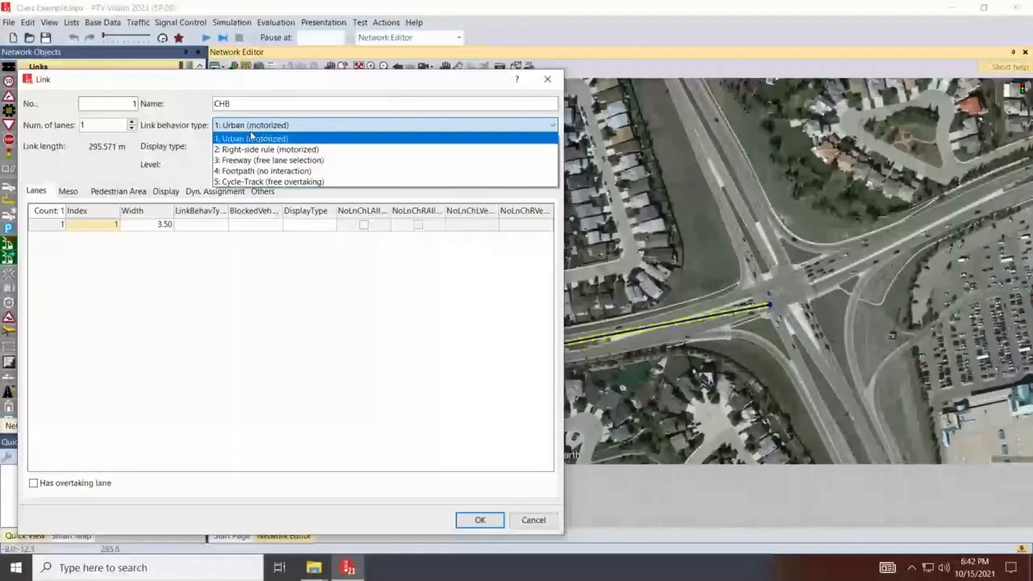
left_click(251, 137)
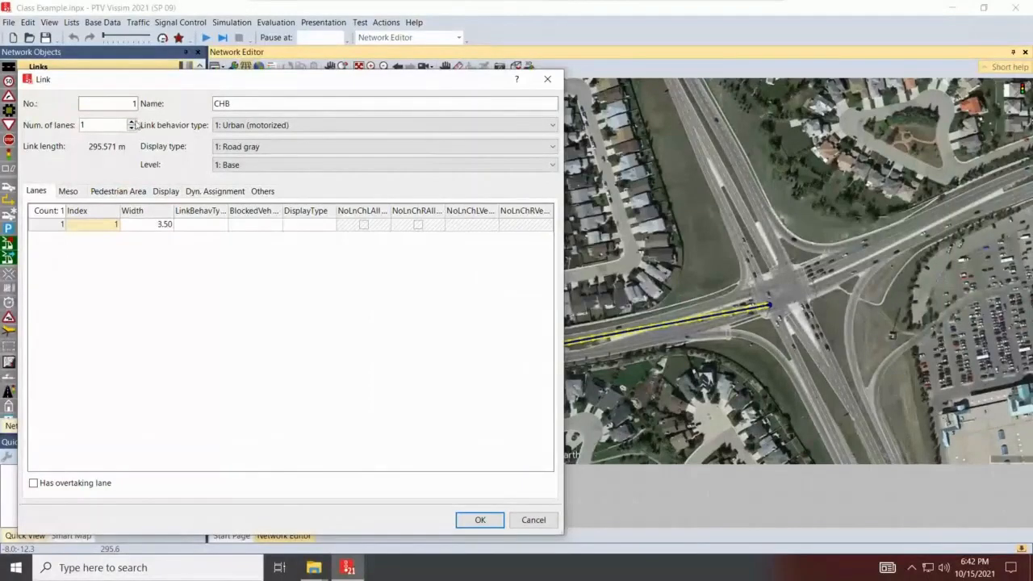
left_click(131, 123)
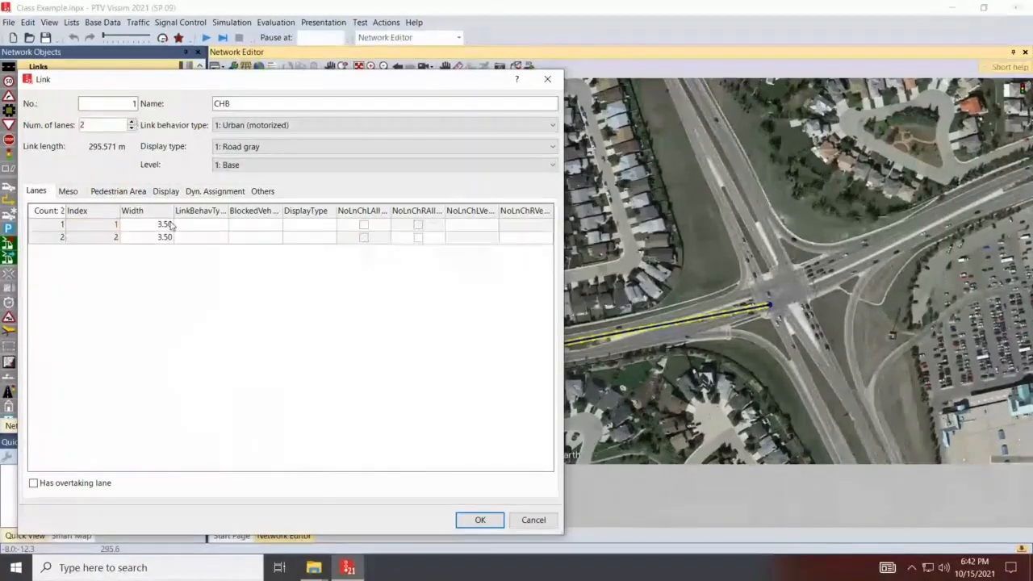
Check the lanes' behavior type, blocked vehicle class and display type options without changing them, and accept the link
left_click(218, 228)
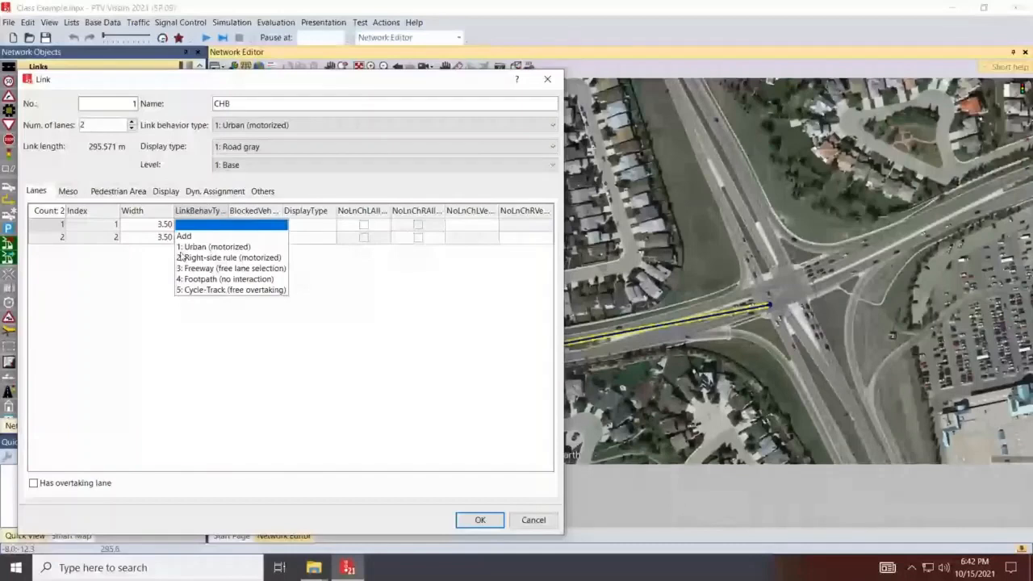
left_click(399, 330)
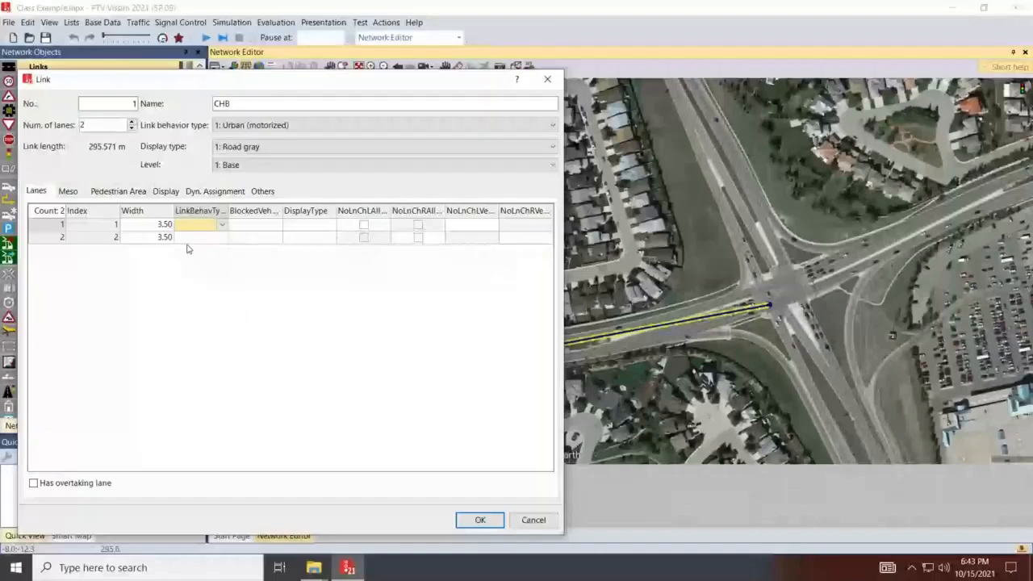
left_click(256, 225)
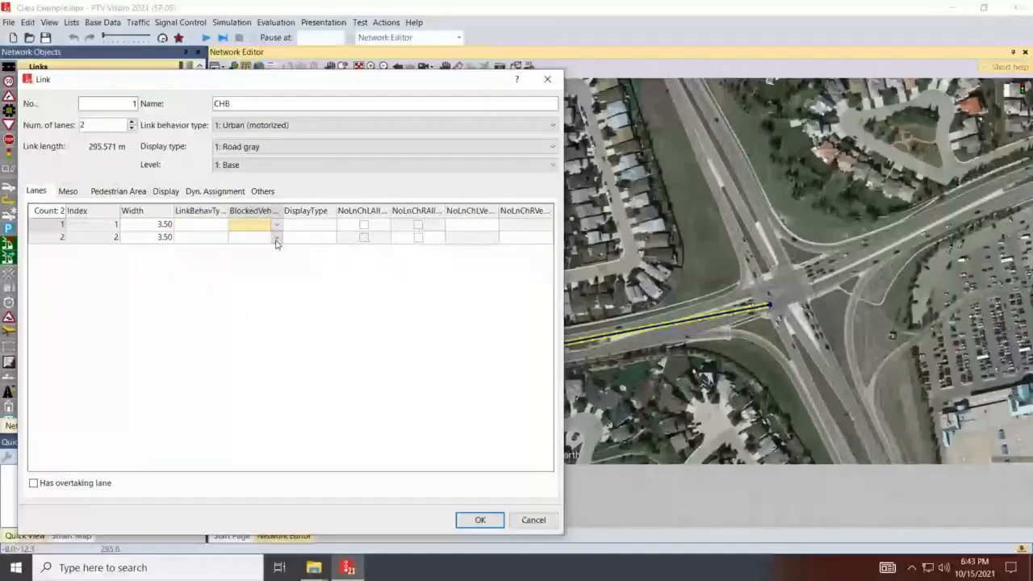
left_click(276, 239)
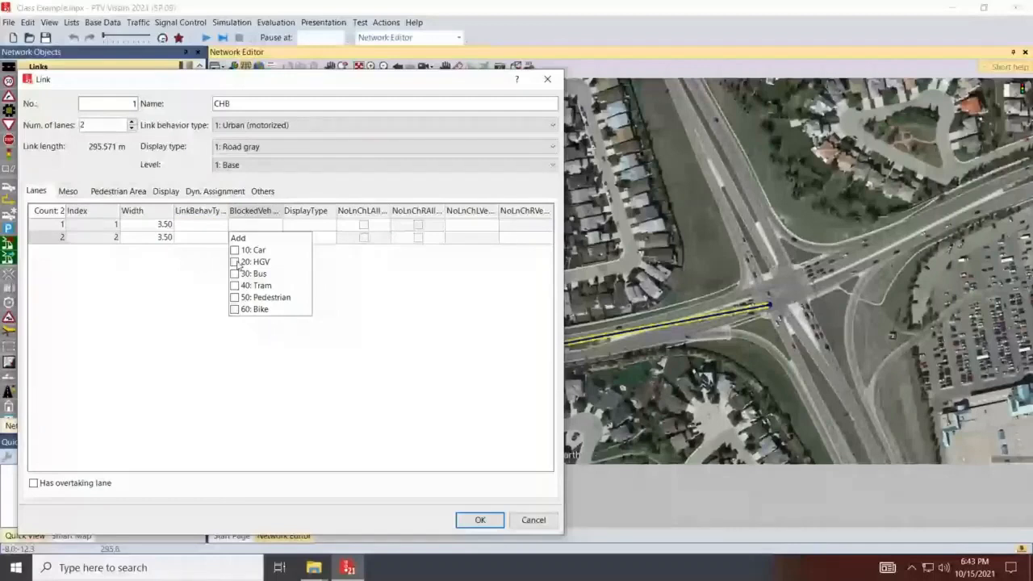
left_click(292, 327)
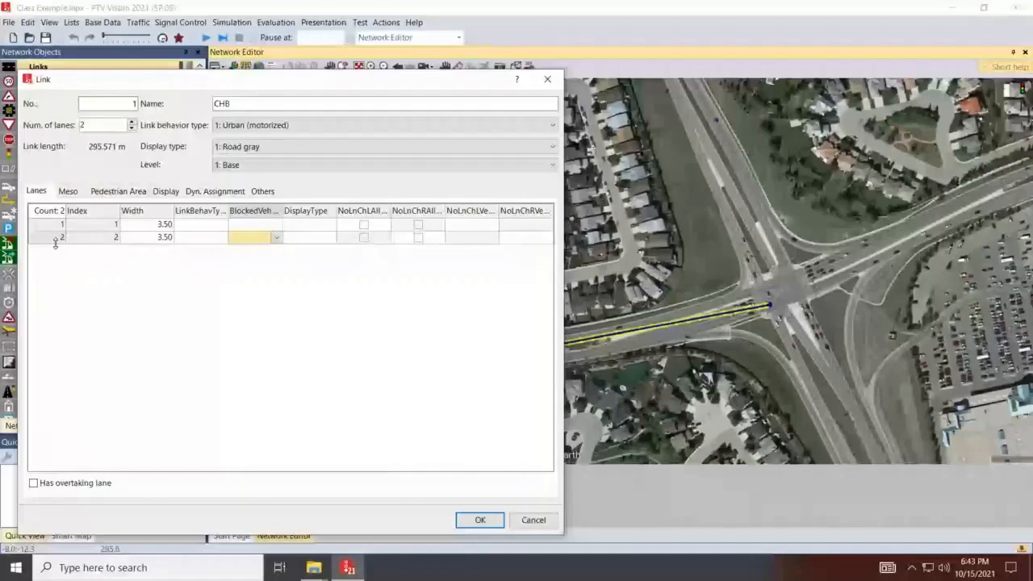
left_click(330, 233)
left_click(236, 289)
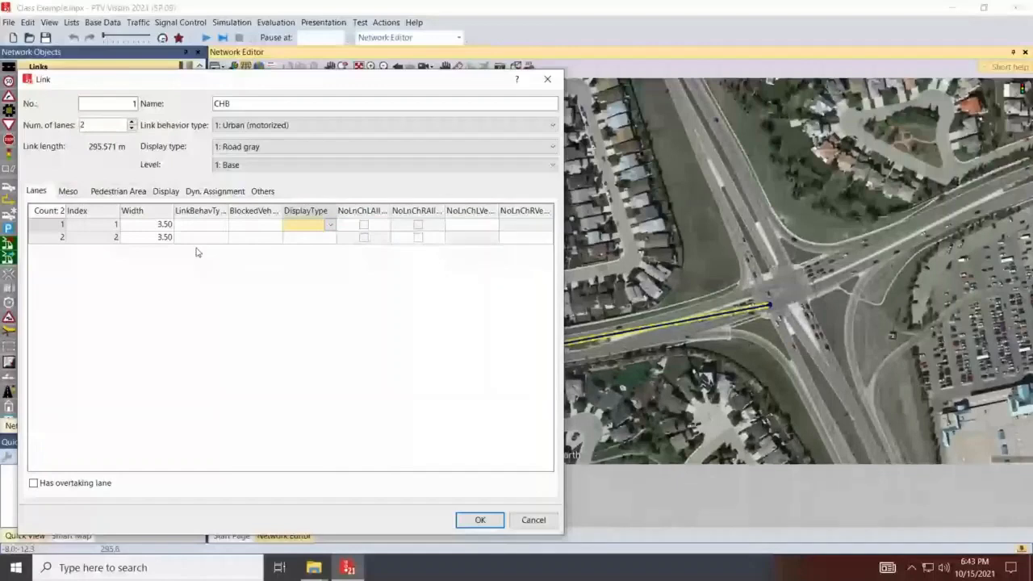
key("Return")
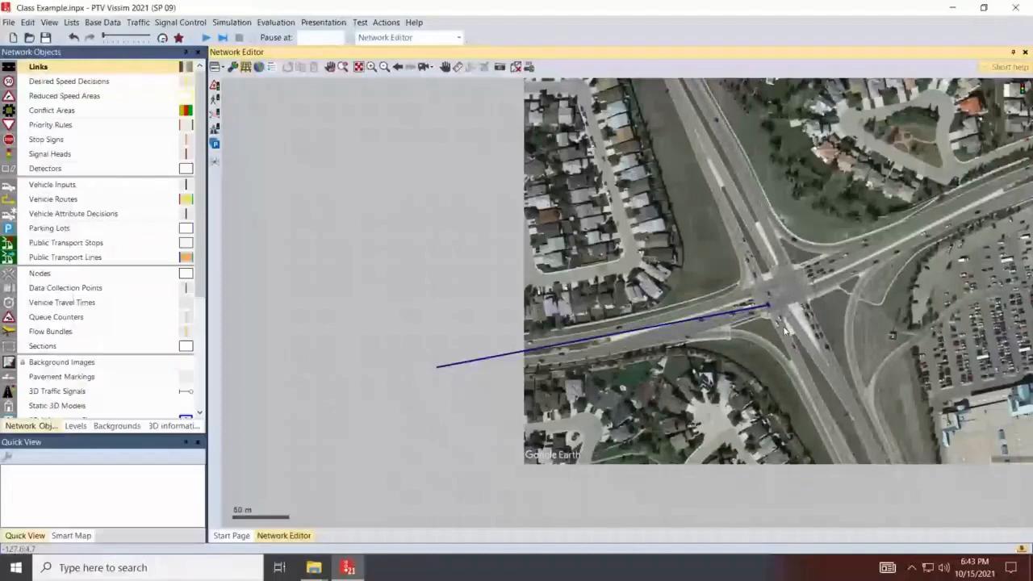
Turn off the wireframe display to show the CHB link as a road surface on the western approach
scroll(784, 330, "up", 2)
scroll(758, 297, "up", 1)
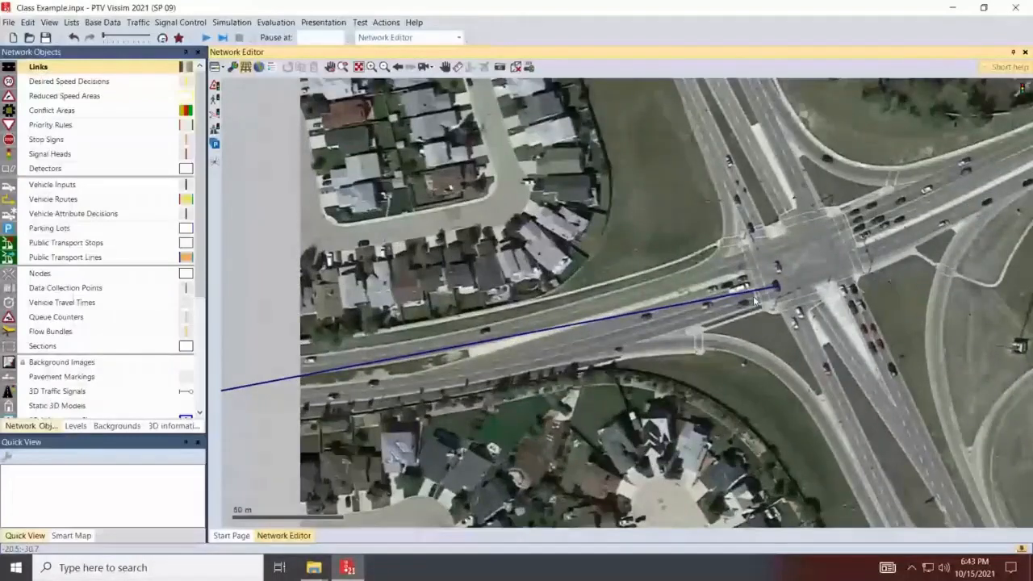
scroll(753, 296, "up", 3)
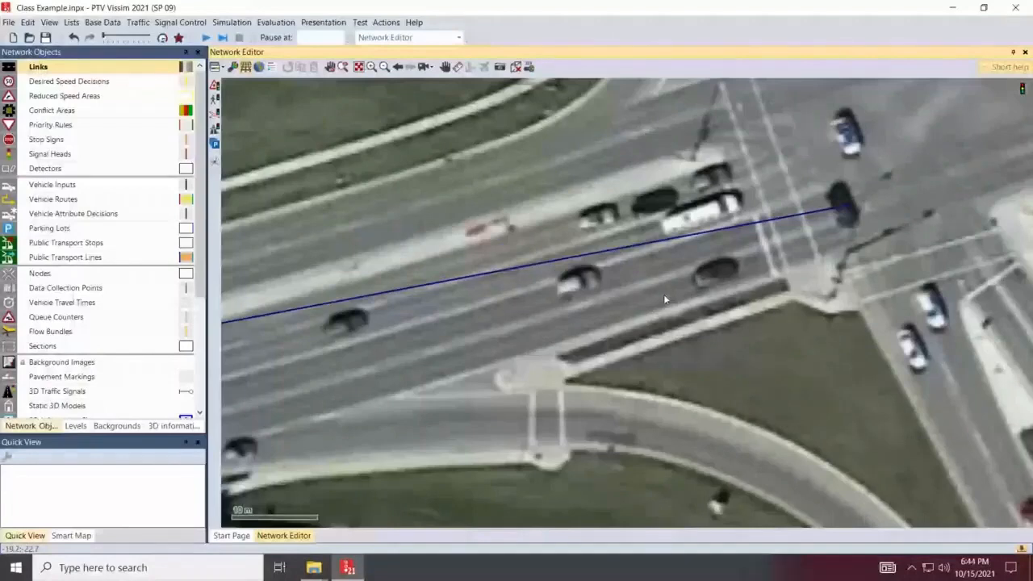
scroll(665, 299, "up", 2)
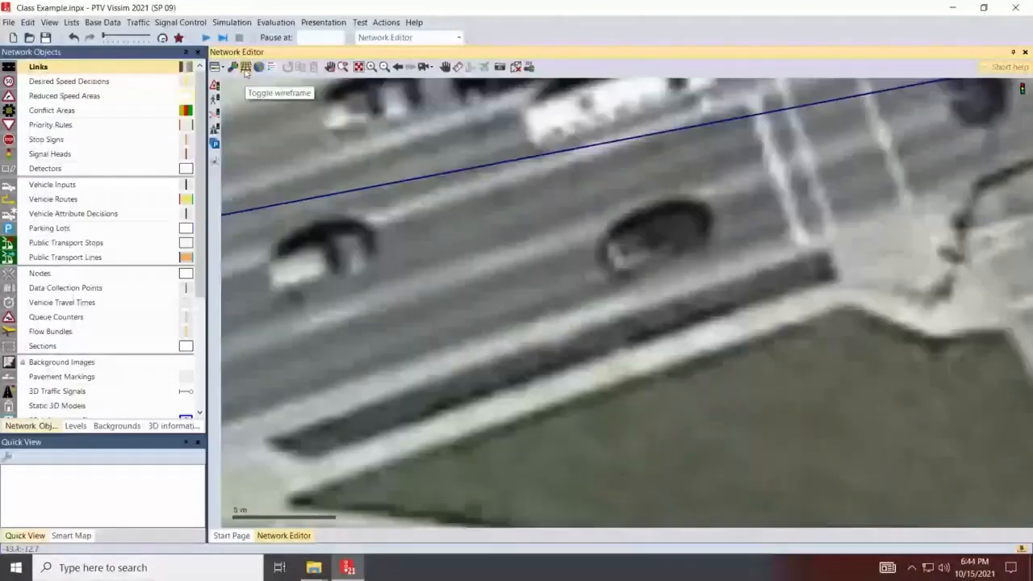
left_click(245, 68)
scroll(806, 182, "down", 2)
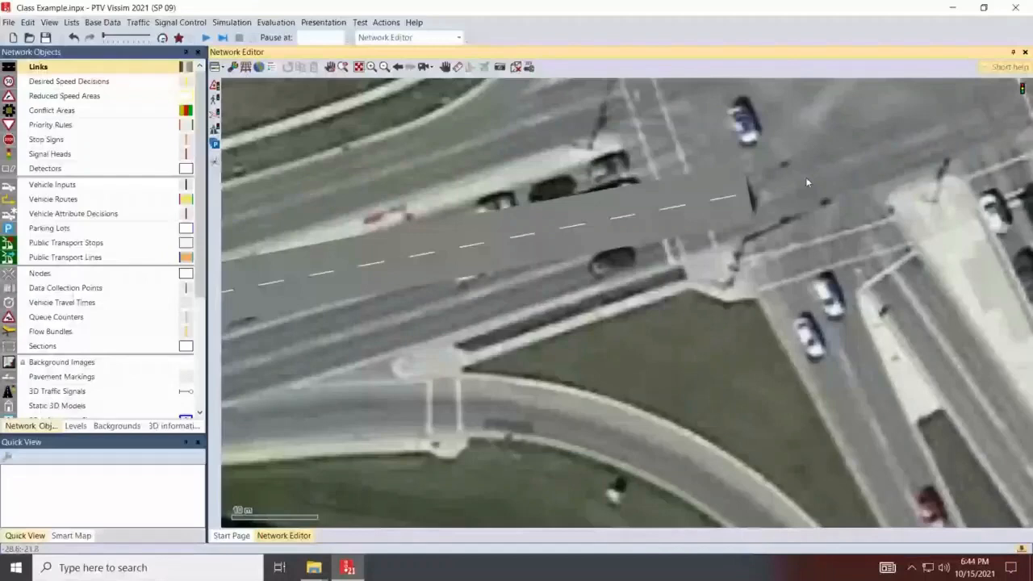
scroll(806, 183, "down", 3)
left_click(246, 67)
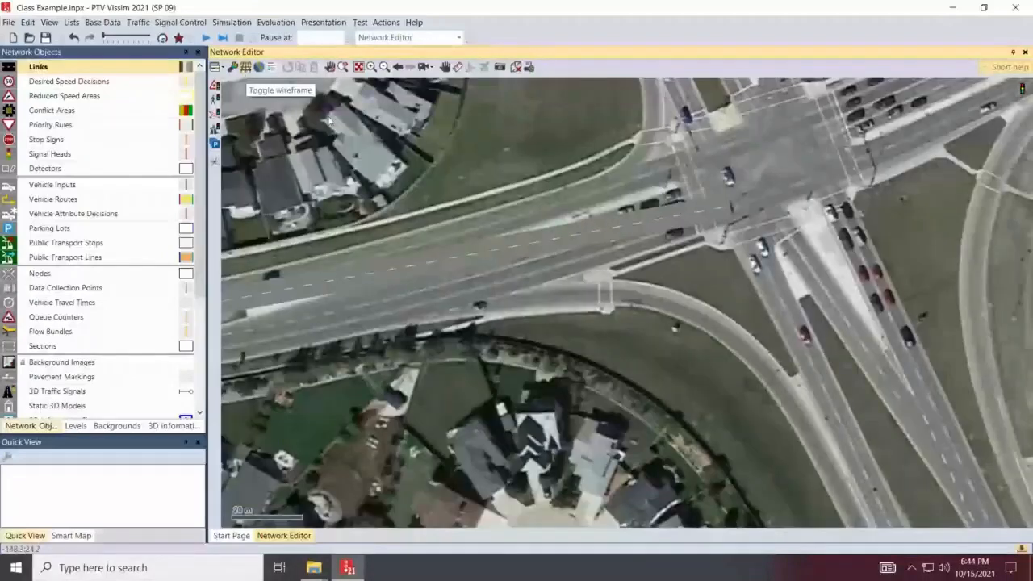
Select the CHB link and move its downstream end point back to the stop line at the intersection
left_click(715, 210)
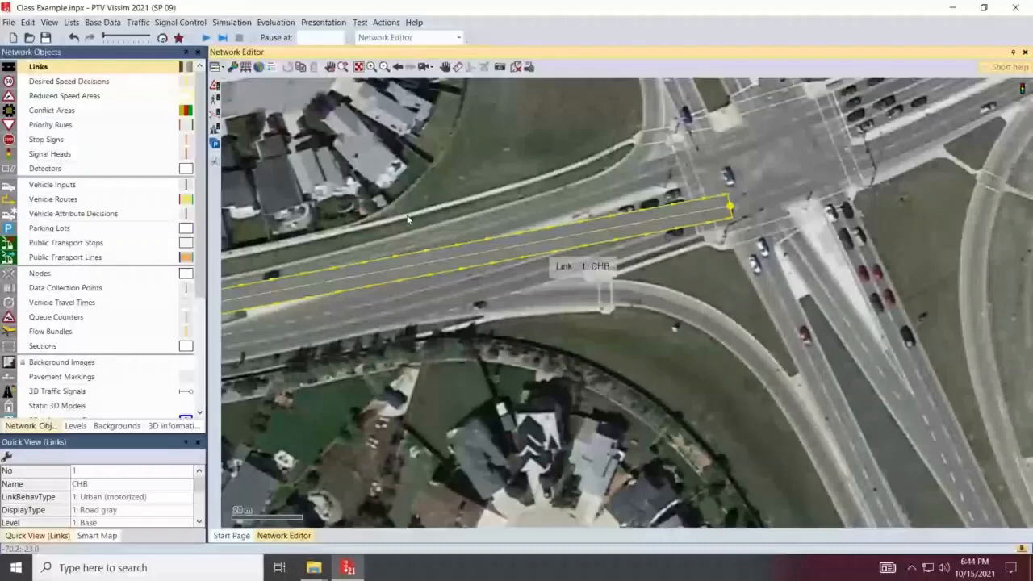
left_click_drag(630, 245, 669, 313)
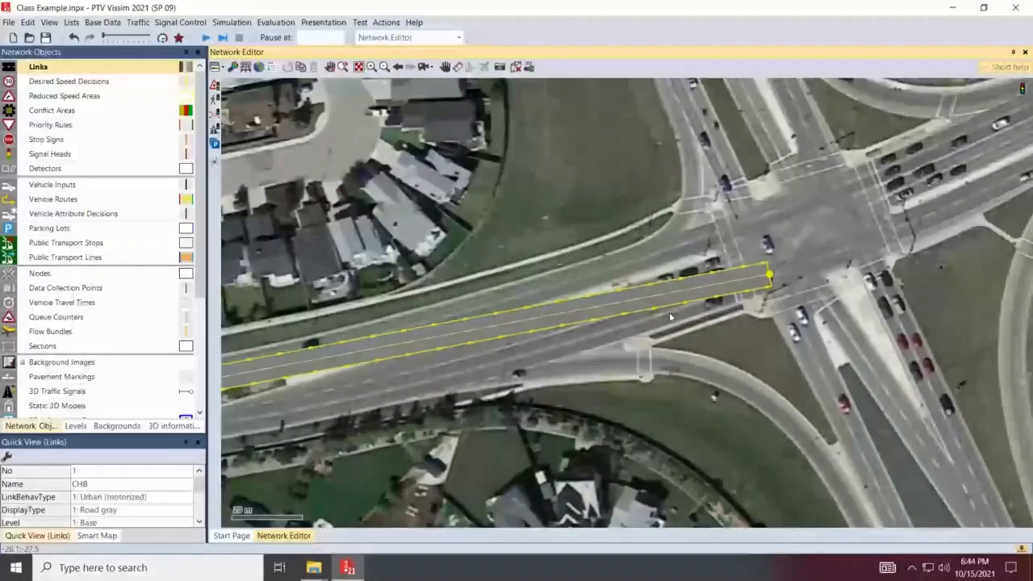
scroll(669, 317, "up", 1)
left_click_drag(763, 275, 736, 275)
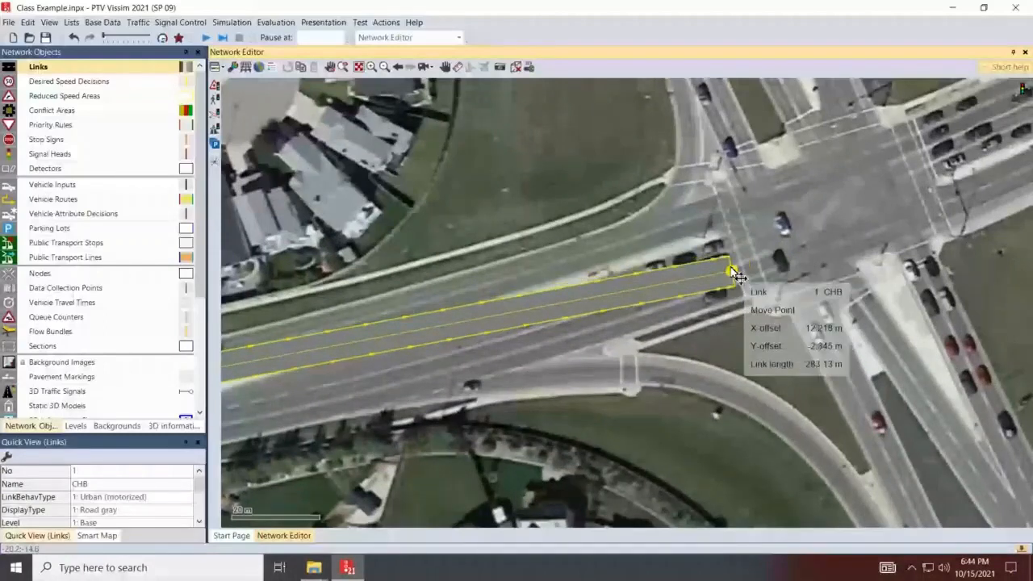
left_click_drag(731, 270, 738, 264)
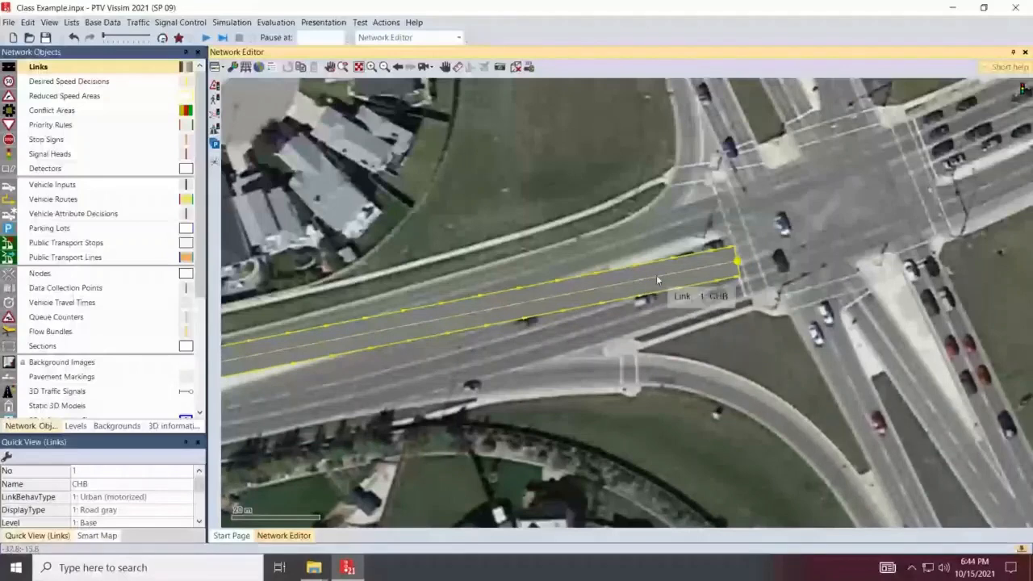
Add intermediate points along the CHB link, from near the stop line westward along the approach
double_click(657, 277)
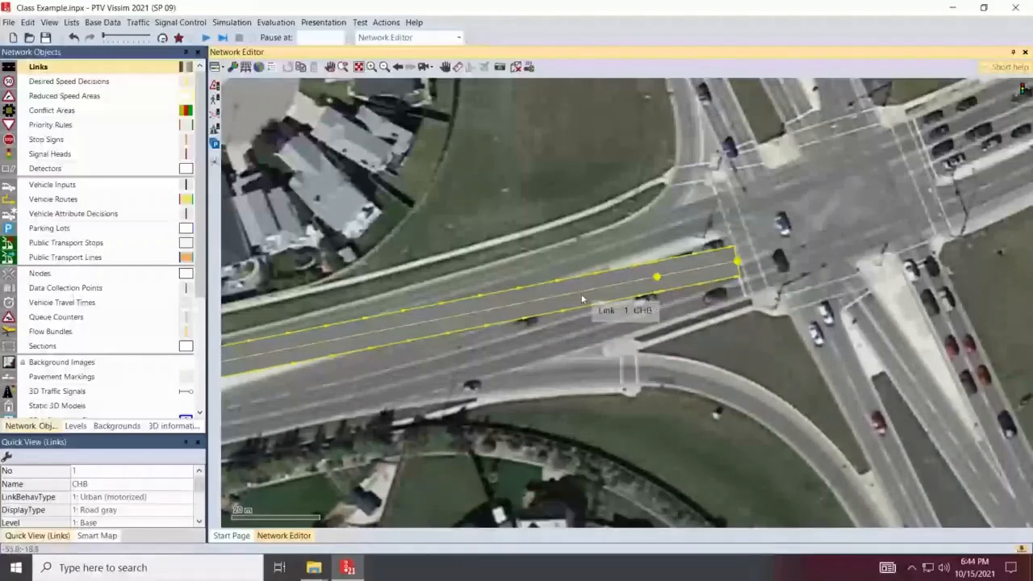
double_click(584, 291)
double_click(412, 324)
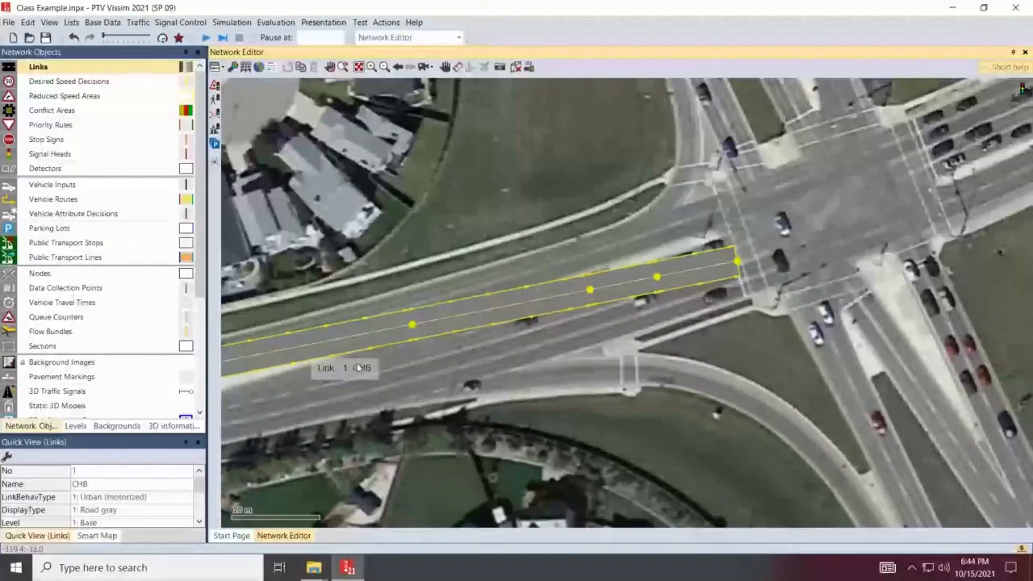
Move the CHB link's intermediate points nearest the intersection southward so the link follows the through lanes on the aerial image
left_click_drag(657, 277, 664, 291)
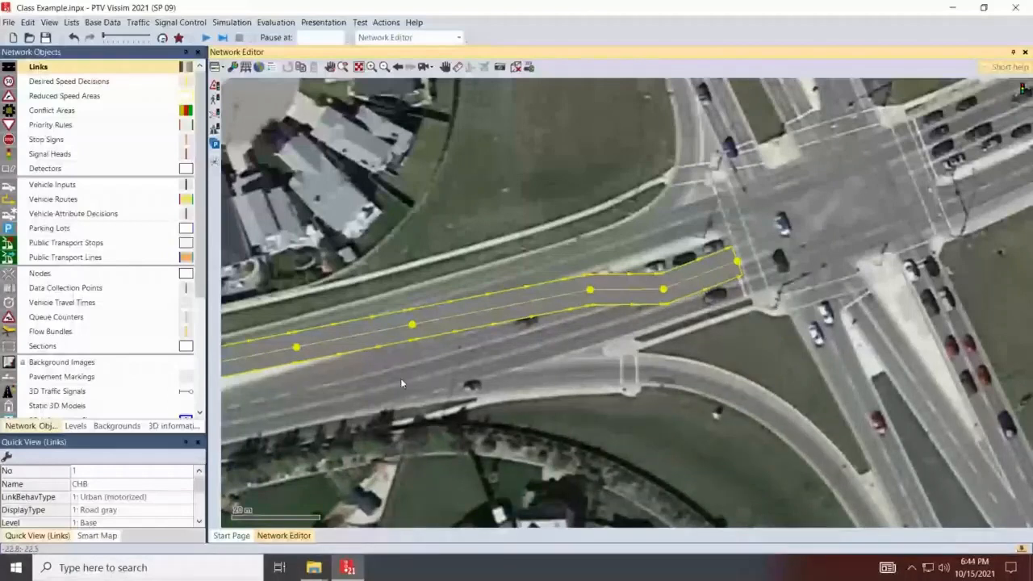
left_click_drag(400, 378, 581, 320)
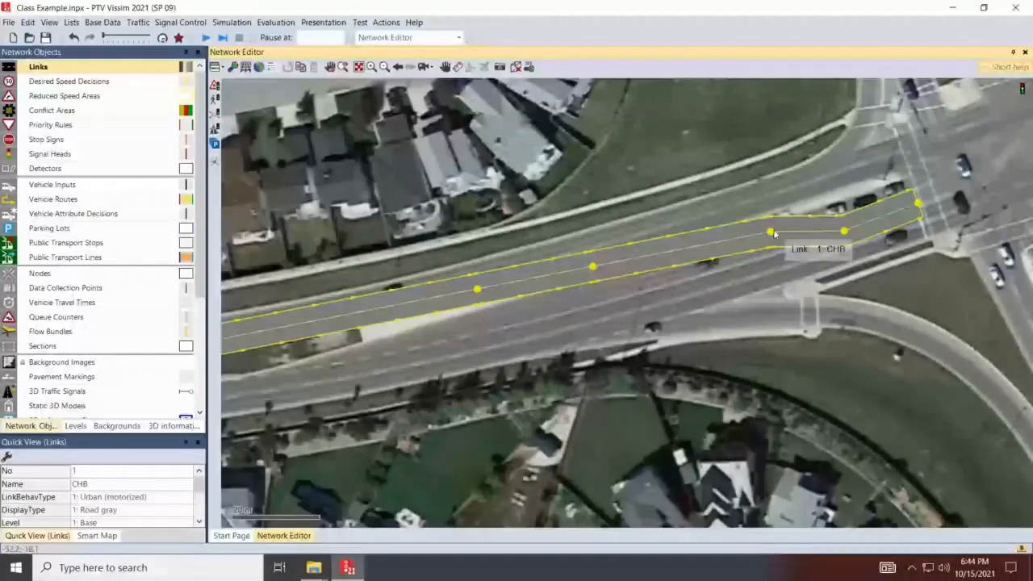
left_click_drag(773, 233, 601, 304)
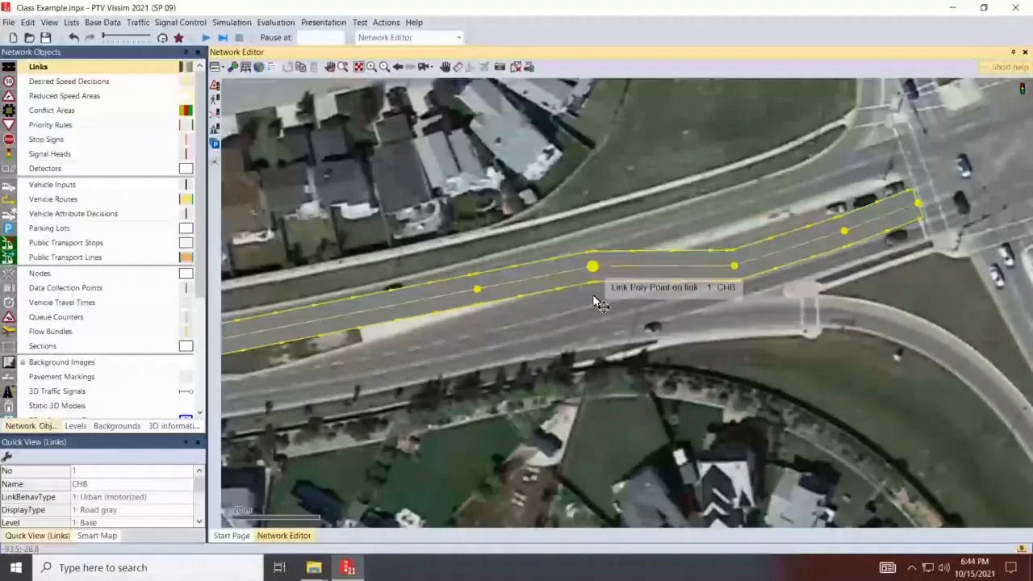
left_click_drag(593, 300, 594, 308)
Adjust the CHB link's points near the western edge of the aerial image so the link follows the road's curve
left_click_drag(503, 337, 890, 227)
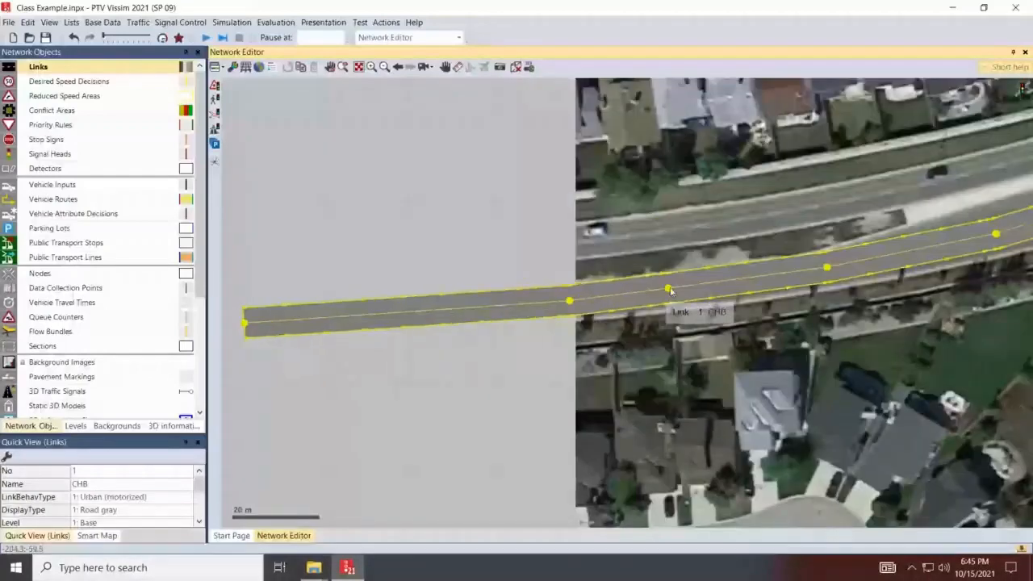
left_click_drag(670, 289, 666, 289)
scroll(428, 335, "down", 1)
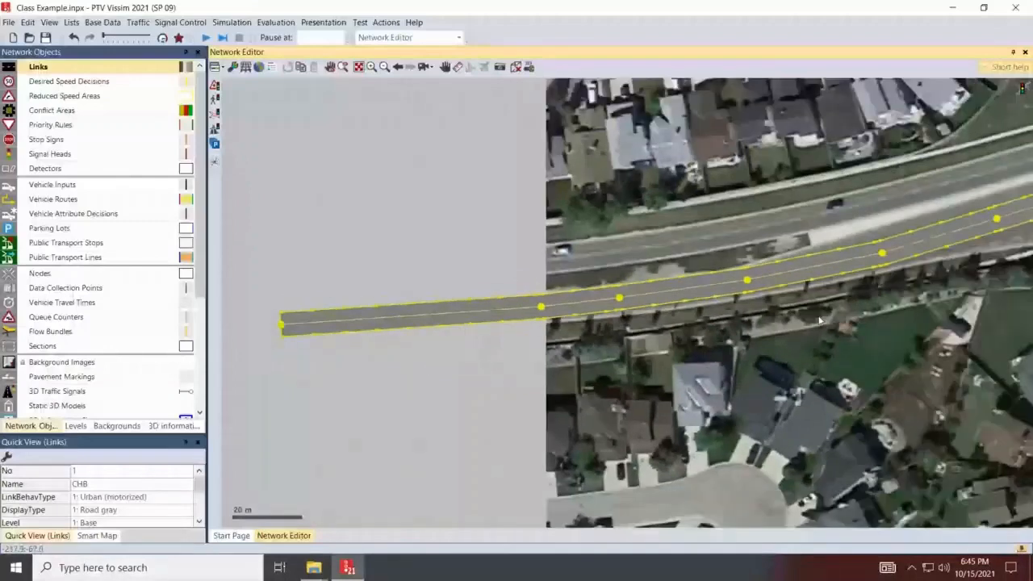
left_click_drag(744, 314, 604, 370)
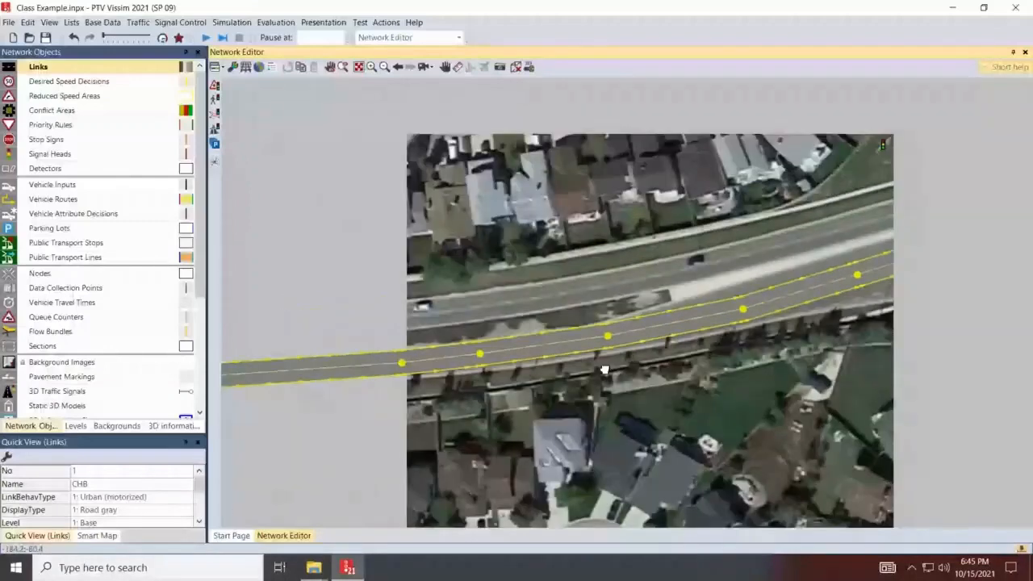
scroll(604, 370, "up", 3)
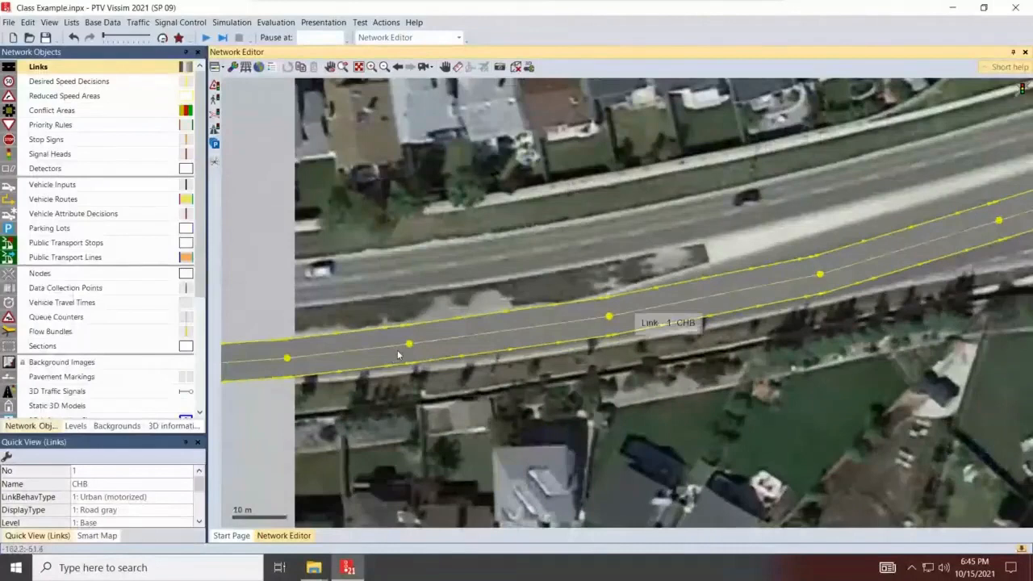
left_click_drag(409, 345, 407, 348)
left_click_drag(614, 321, 587, 328)
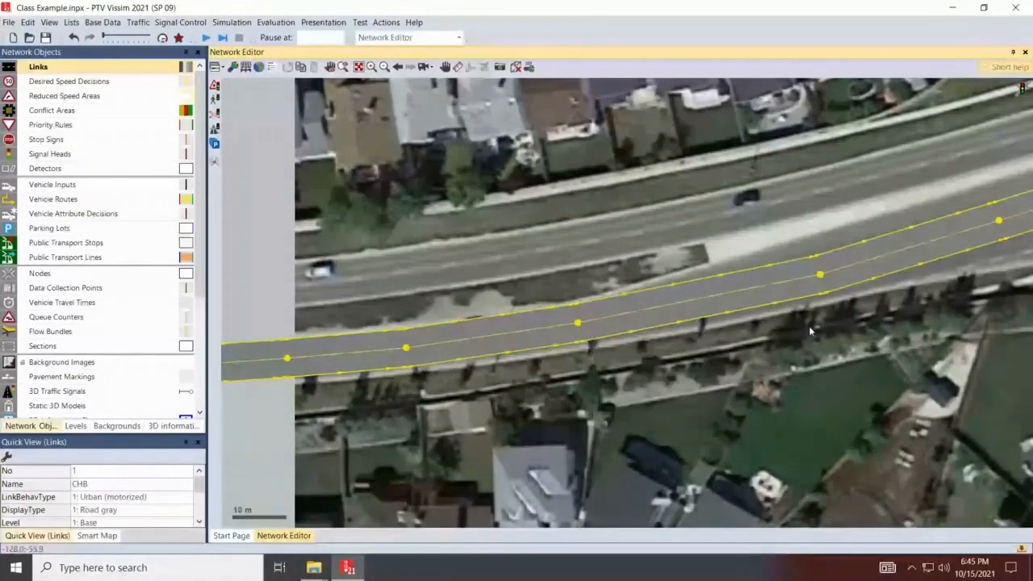
Turn on the wireframe display and check the CHB link's alignment with the lane markings along the western approach
left_click_drag(808, 326, 647, 405)
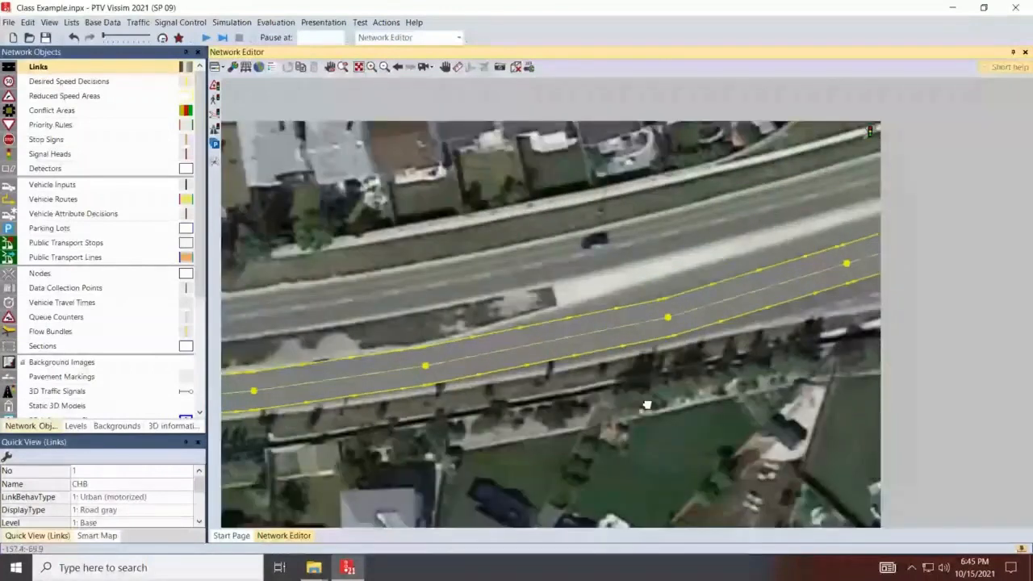
left_click_drag(646, 405, 580, 274)
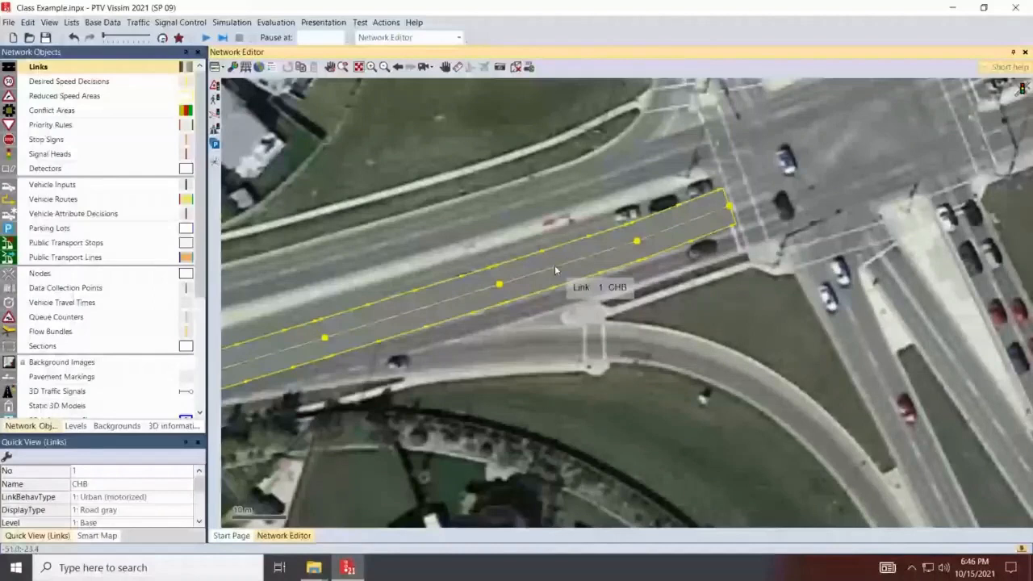
left_click(246, 69)
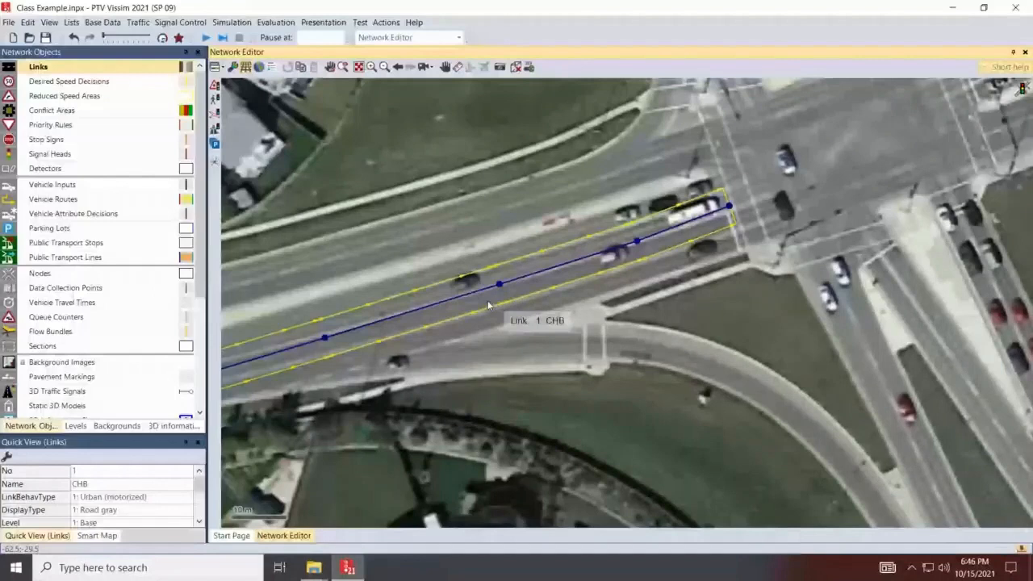
left_click_drag(488, 305, 545, 339)
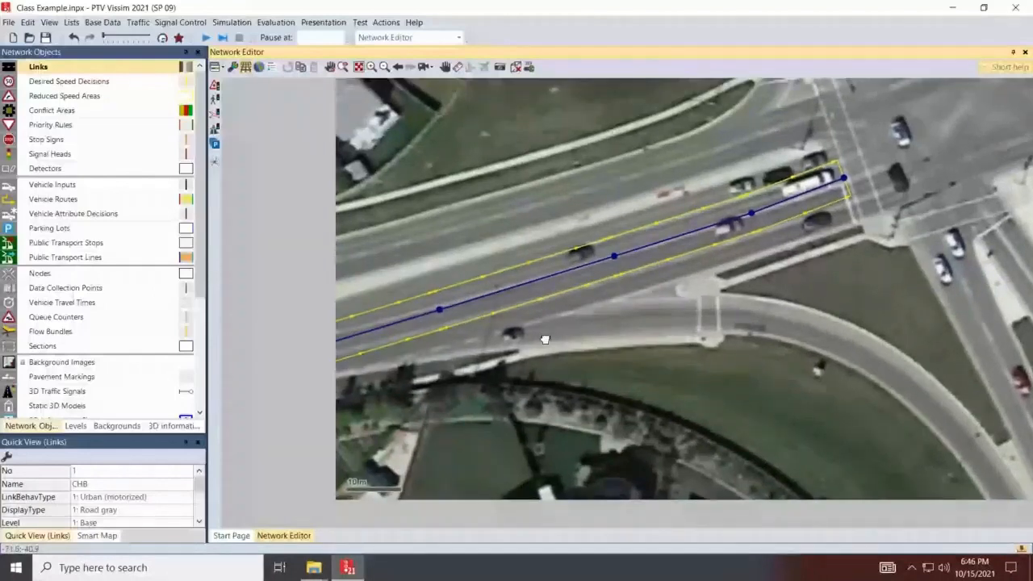
left_click_drag(545, 339, 648, 316)
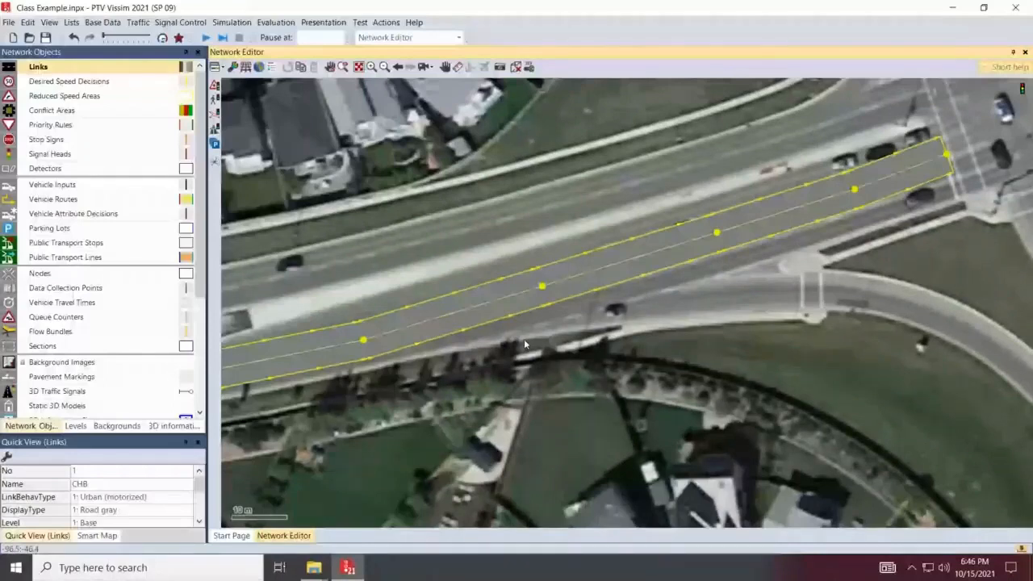
scroll(524, 339, "up", 2)
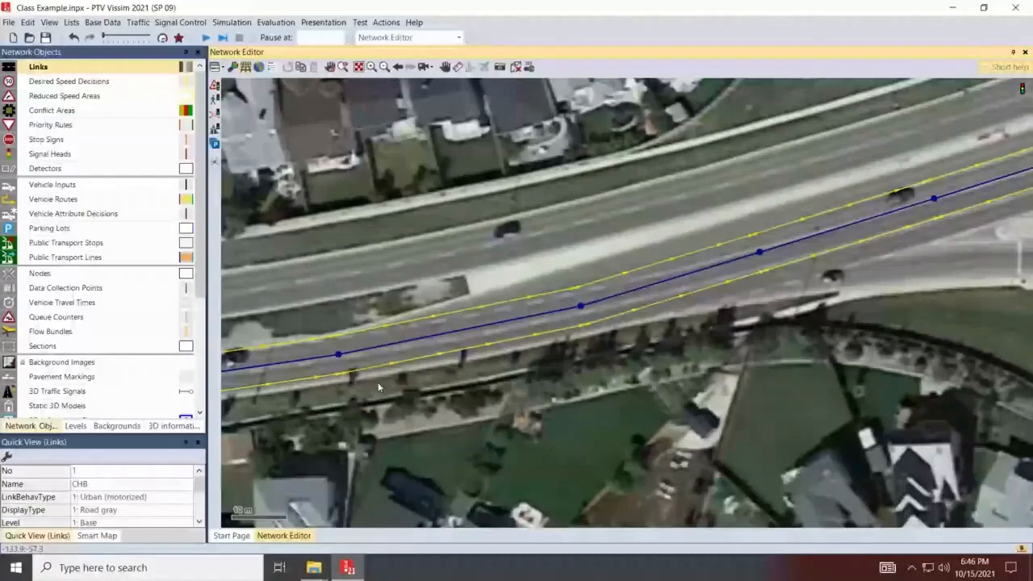
Split the CHB link at 125.46 m, near the end of the median strip, with second link number 2 and an automatically generated connector
left_click_drag(321, 358, 483, 319)
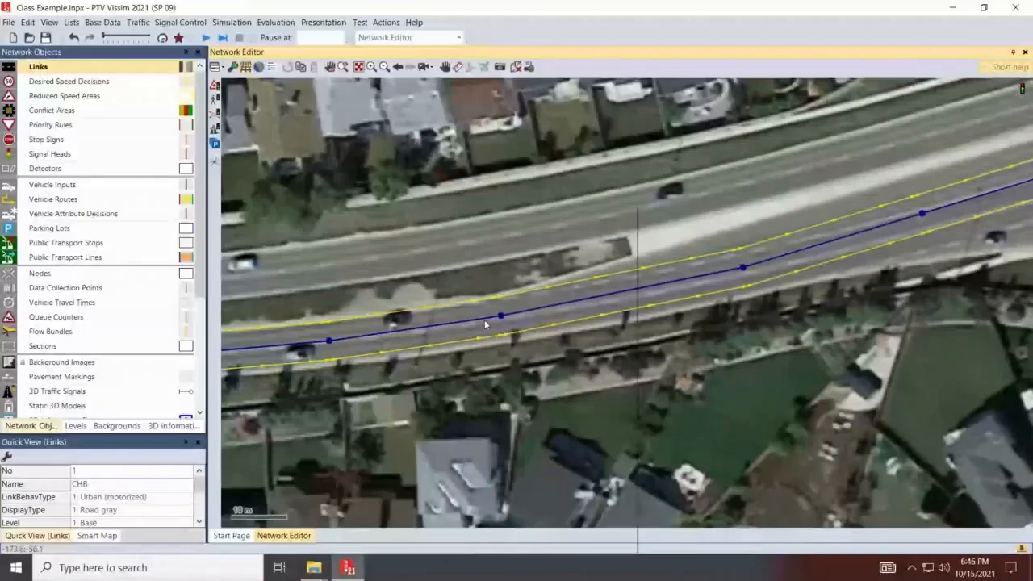
right_click(484, 319)
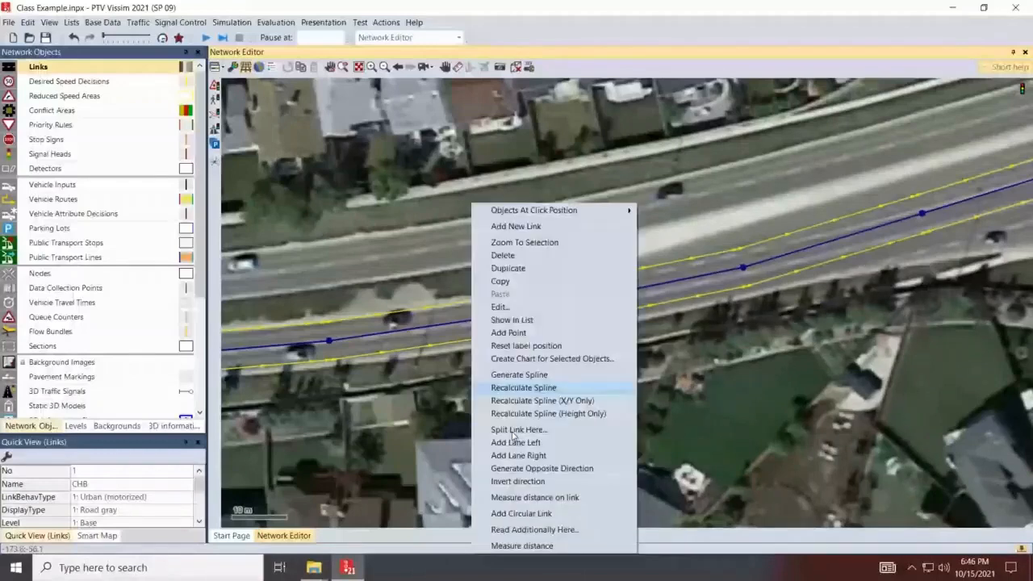
left_click(513, 431)
left_click(543, 388)
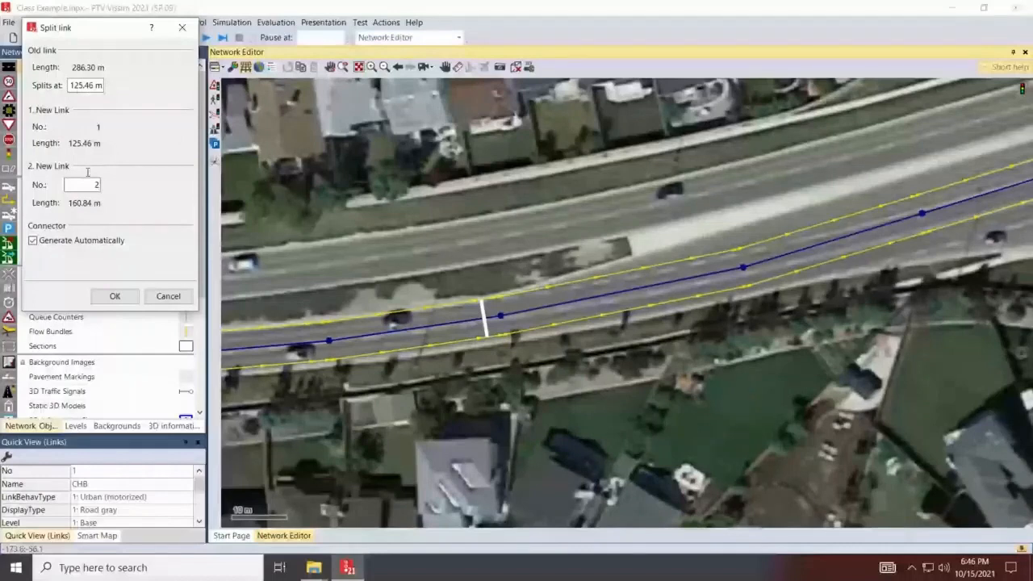
key("Return")
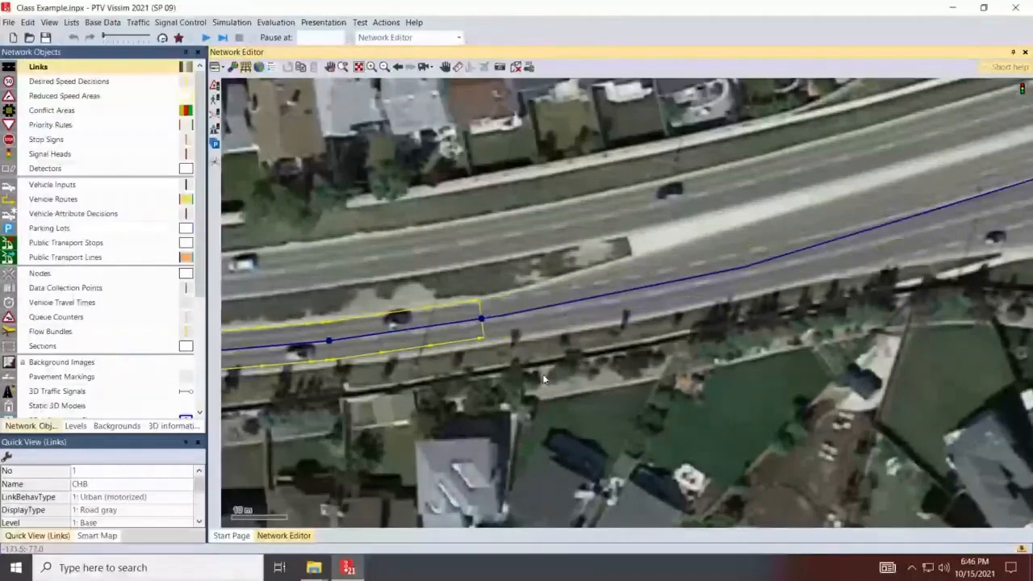
Select the short connector joining the two CHB links at the split location
left_click(542, 374)
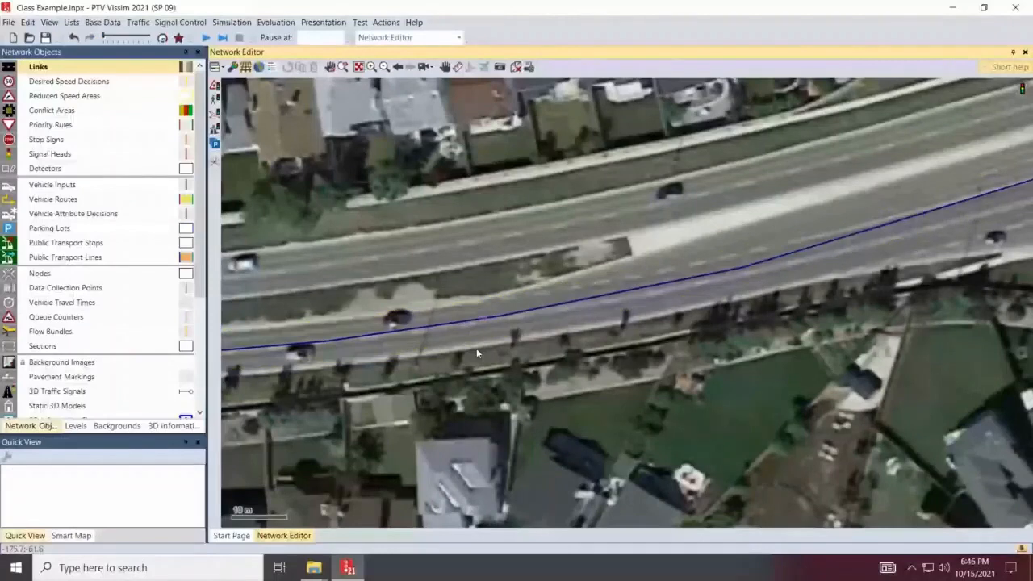
scroll(476, 348, "up", 2)
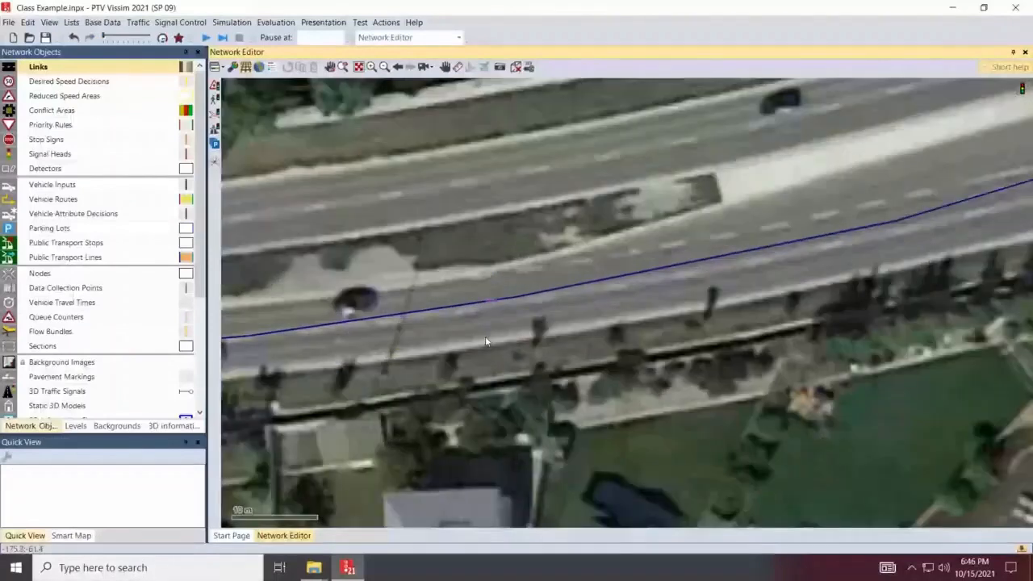
scroll(486, 342, "up", 3)
left_click(526, 159)
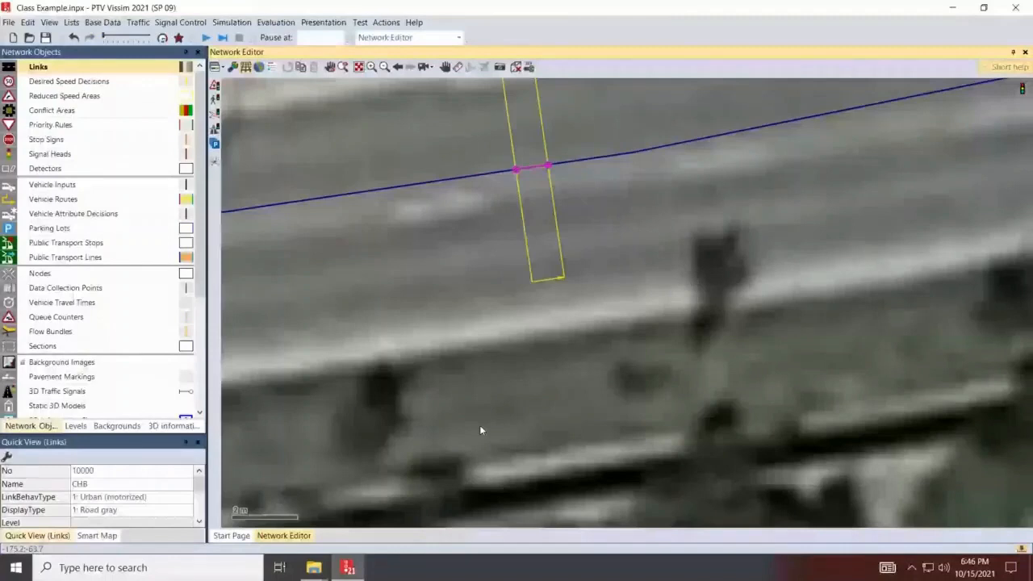
scroll(479, 430, "down", 1)
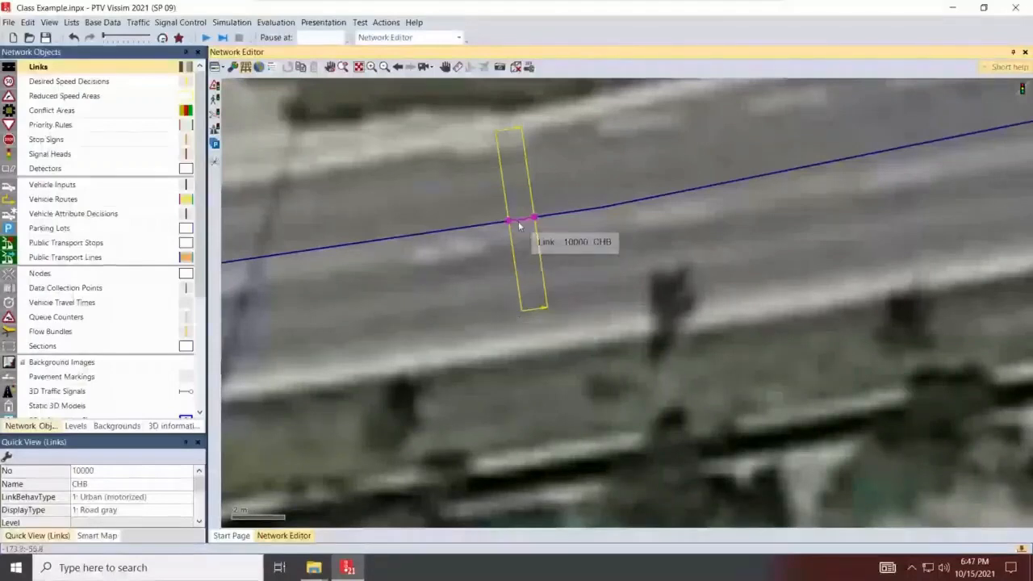
Review the connector's lane assignments and its emergency stop position and lane change distance, and accept the settings without changing them
double_click(510, 172)
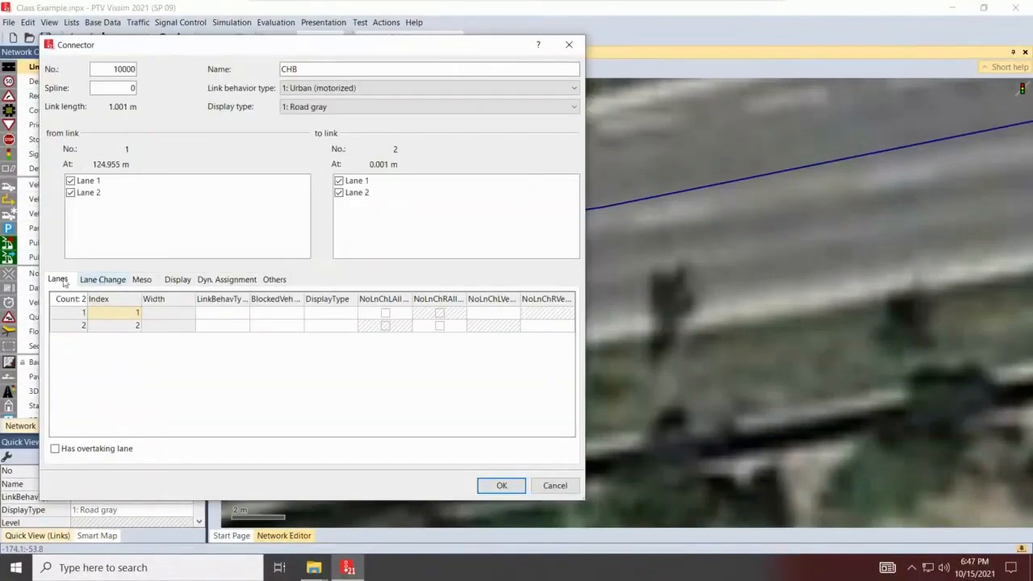
left_click(103, 280)
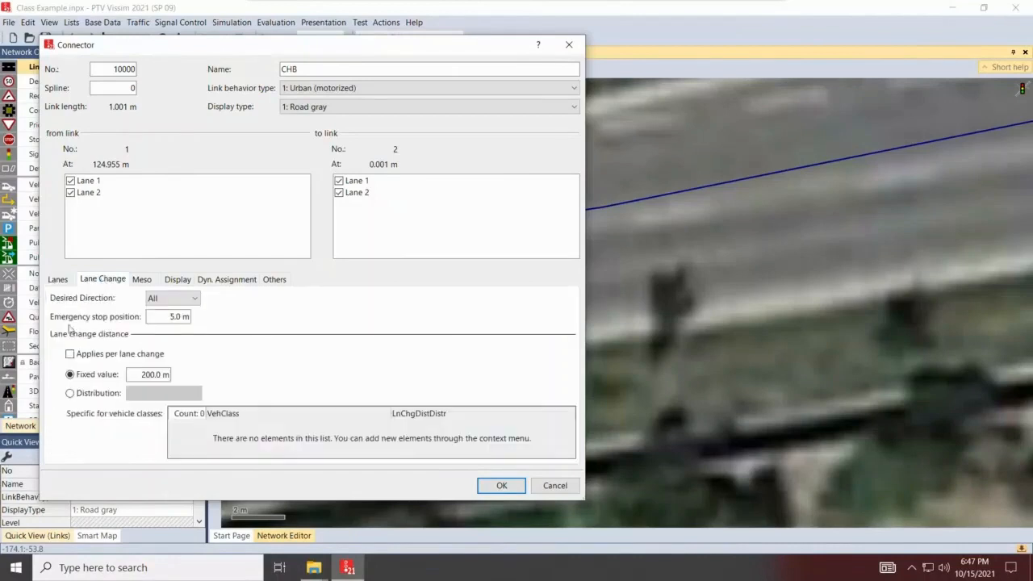
left_click_drag(132, 375, 178, 375)
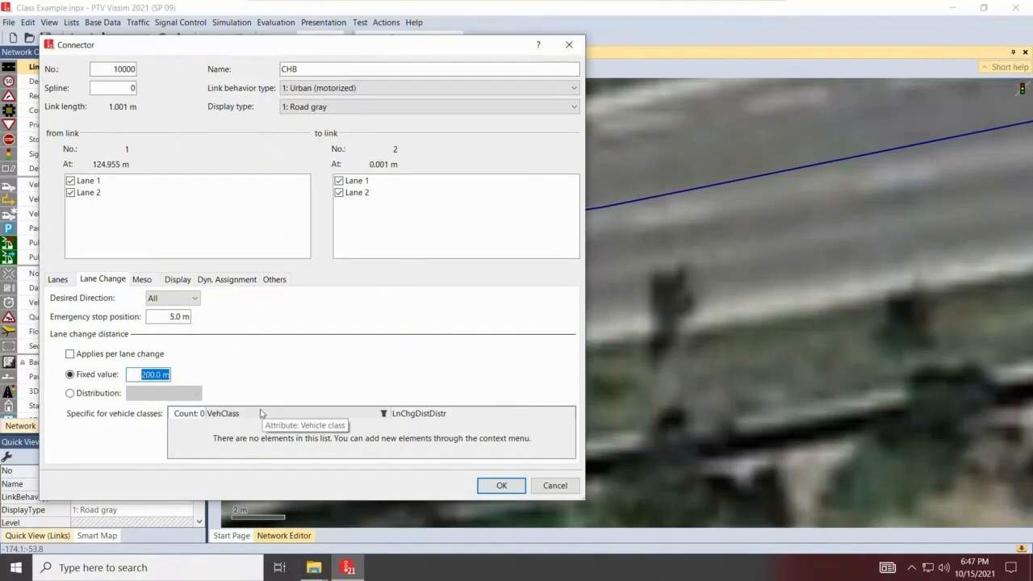
left_click(502, 485)
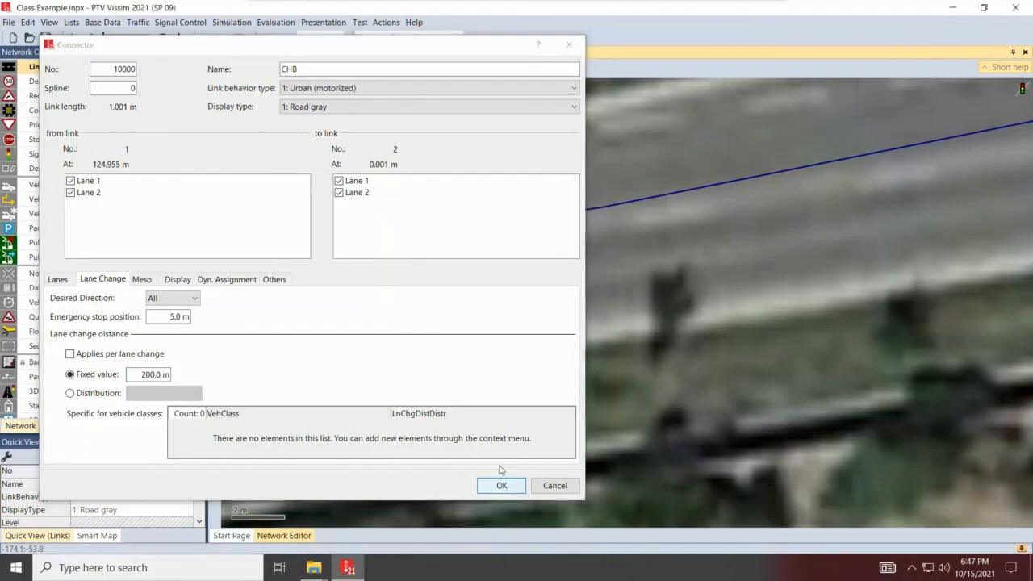
Review the lane and display attributes of the CHB link upstream of the split, and accept them without changes
left_click(414, 344)
left_click(406, 245)
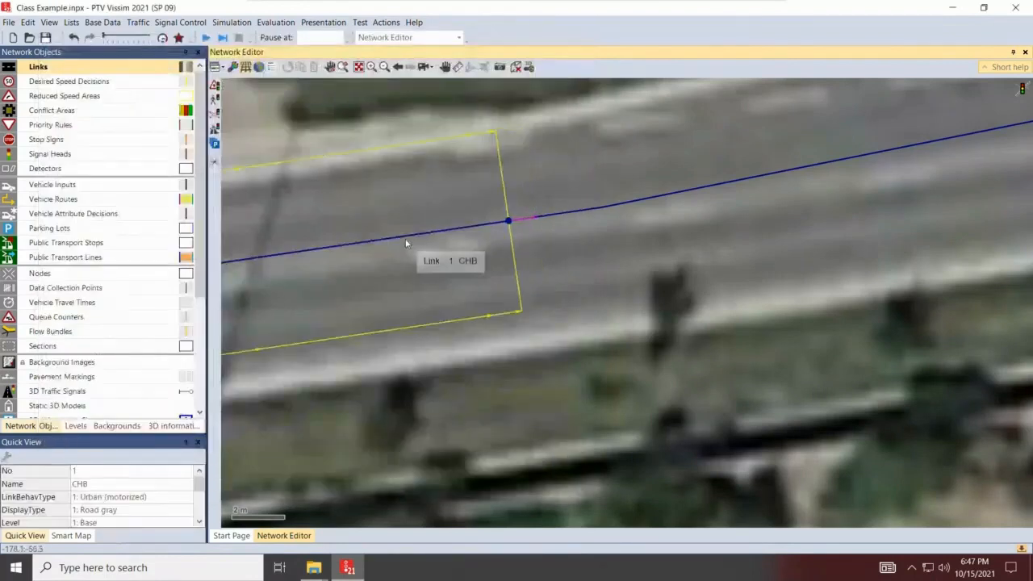
double_click(422, 237)
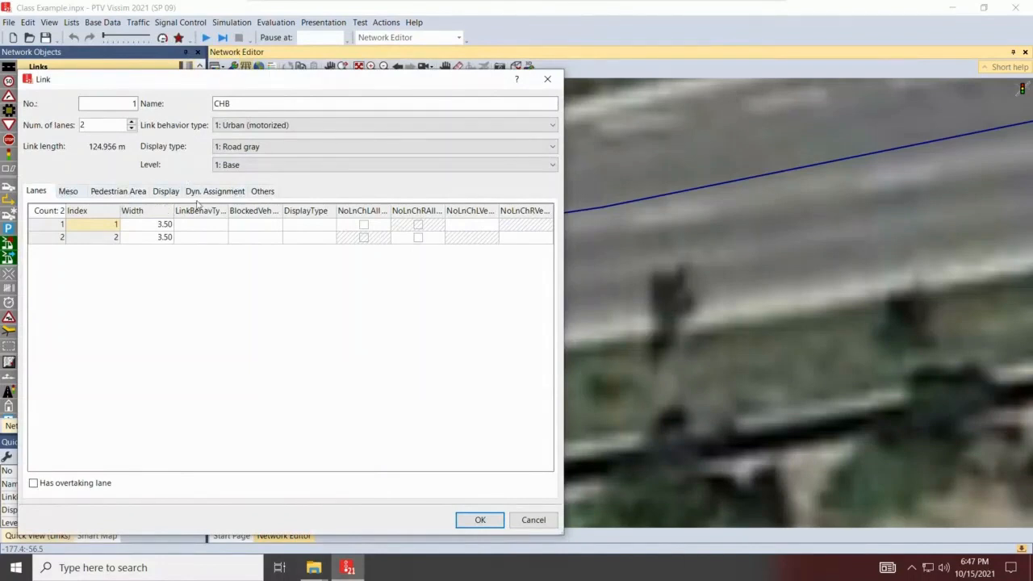
left_click(174, 195)
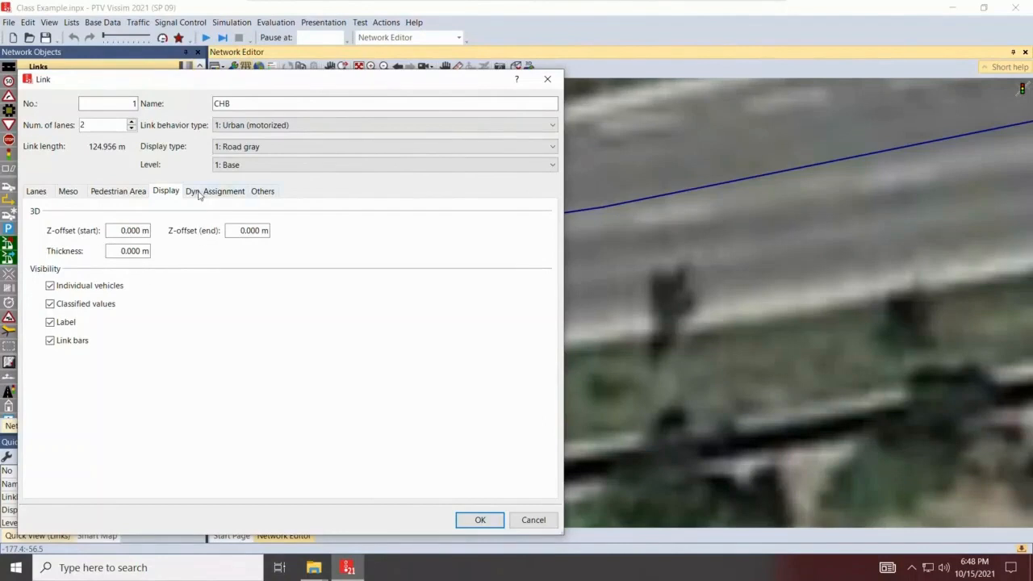
left_click(37, 195)
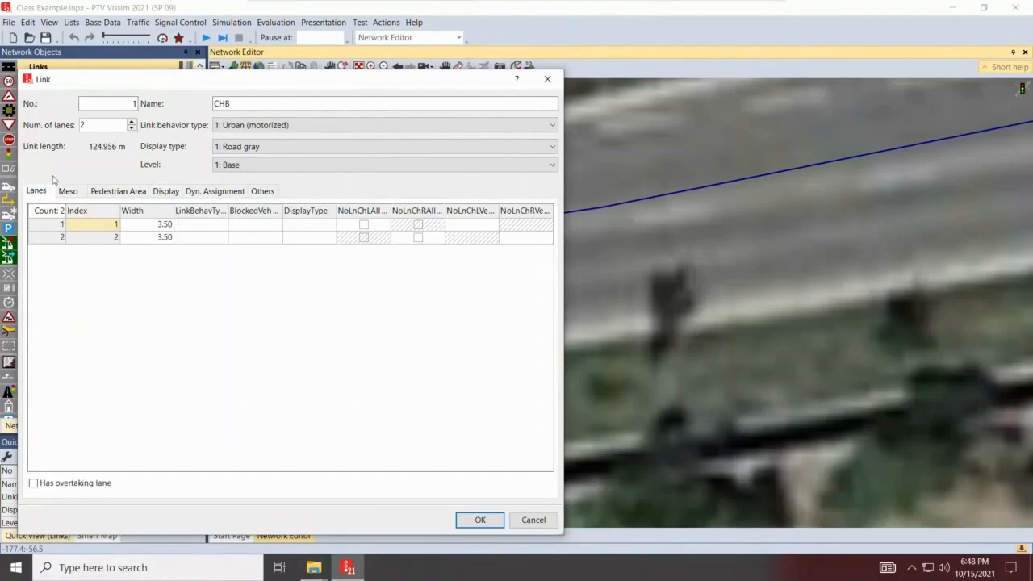
left_click(494, 523)
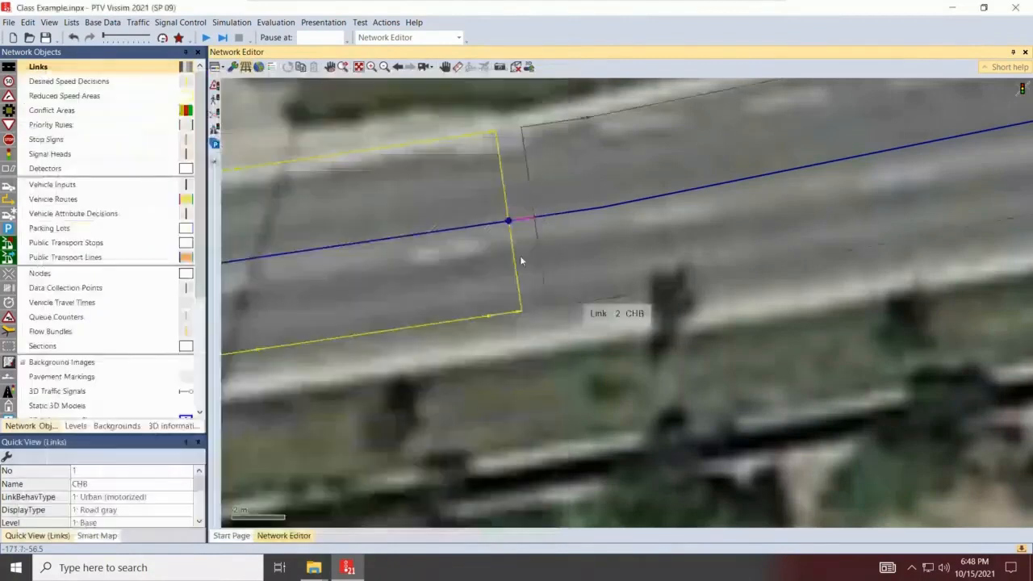
Examine the number, lane assignments and fixed lane change distance of the short connector between links 1 and 2, leaving the settings as they are
left_click(522, 240)
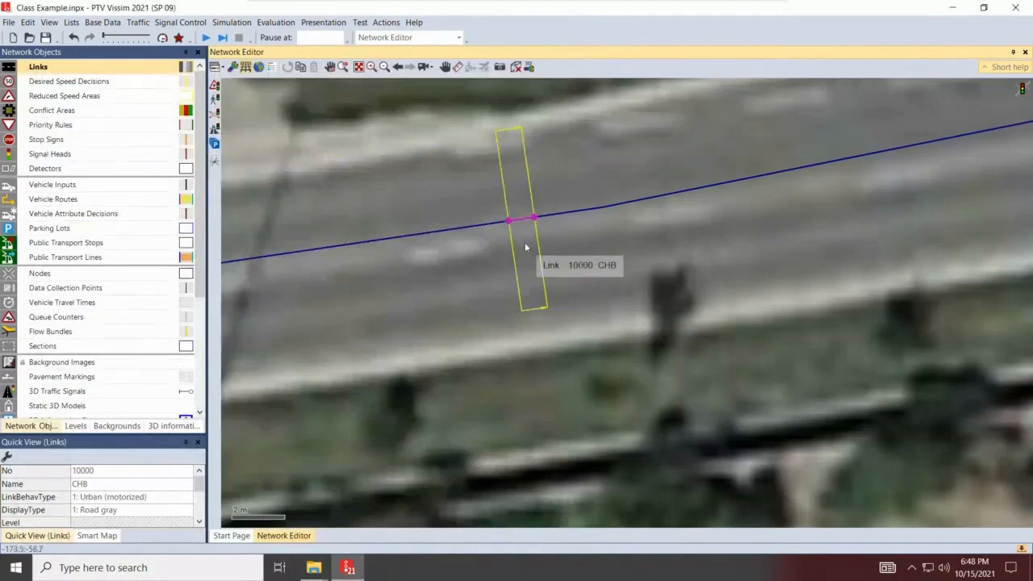
double_click(525, 241)
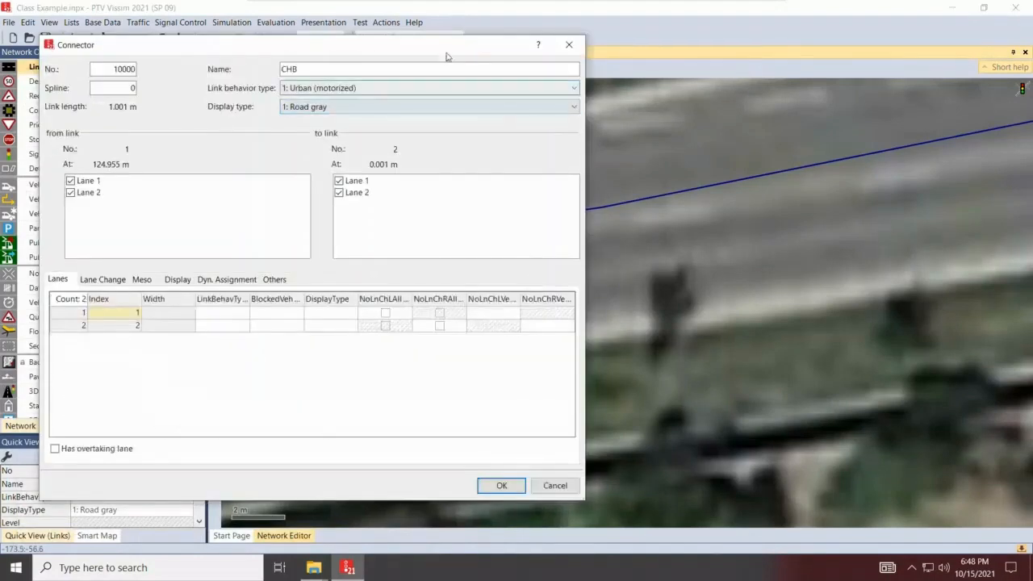
left_click_drag(433, 48, 351, 131)
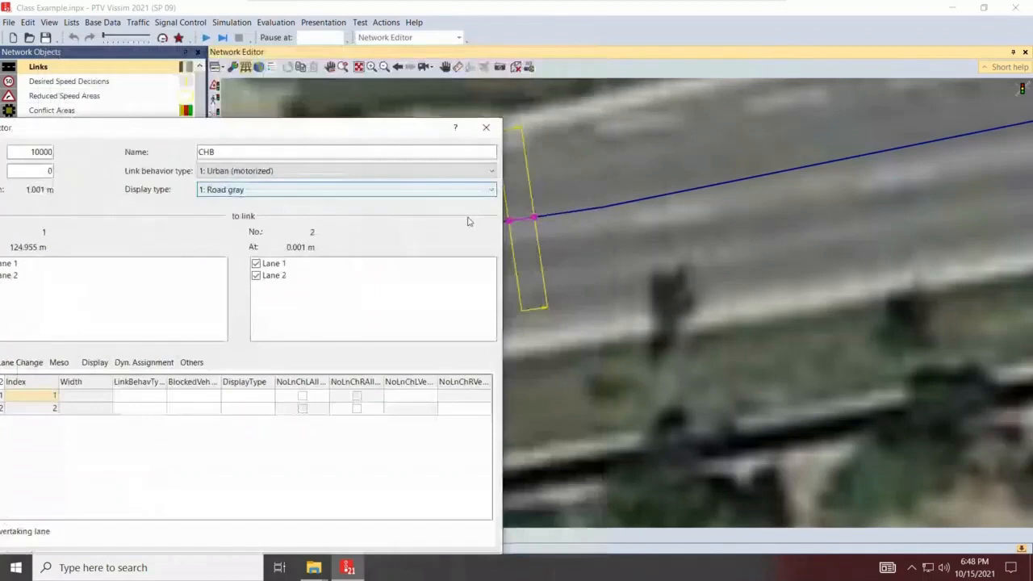
key("Escape")
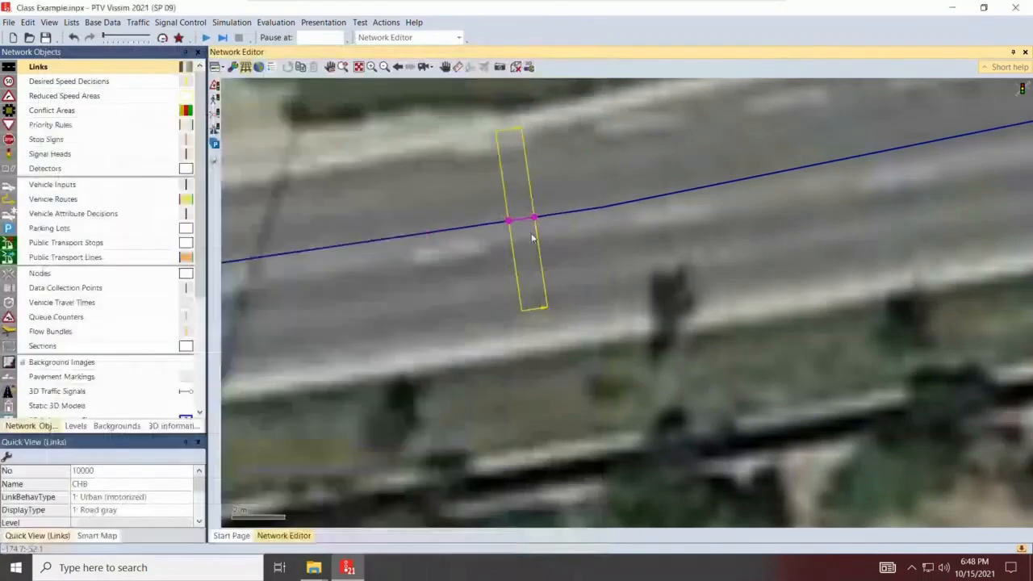
right_click(526, 246)
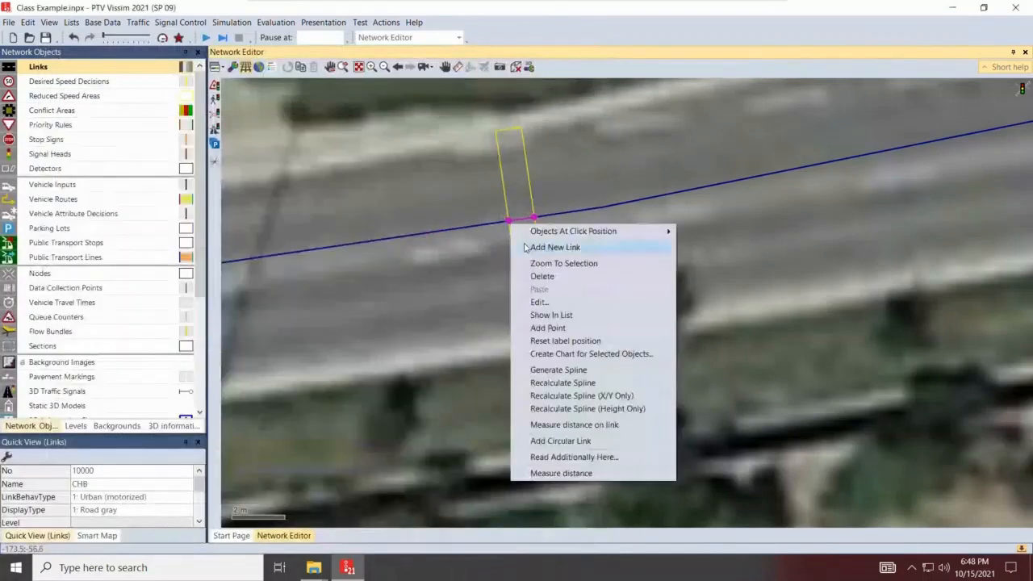
left_click(569, 303)
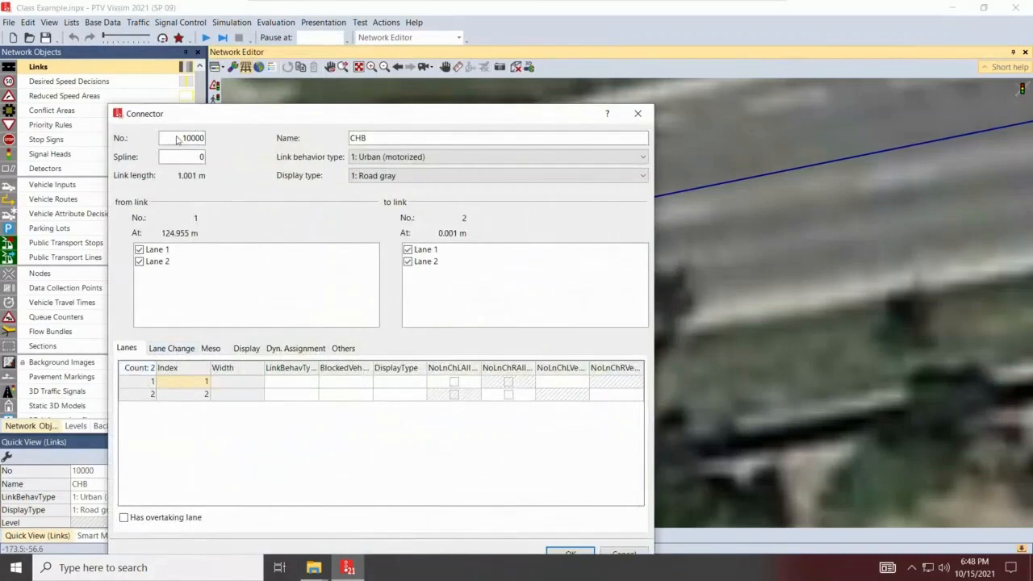
double_click(172, 138)
left_click(172, 348)
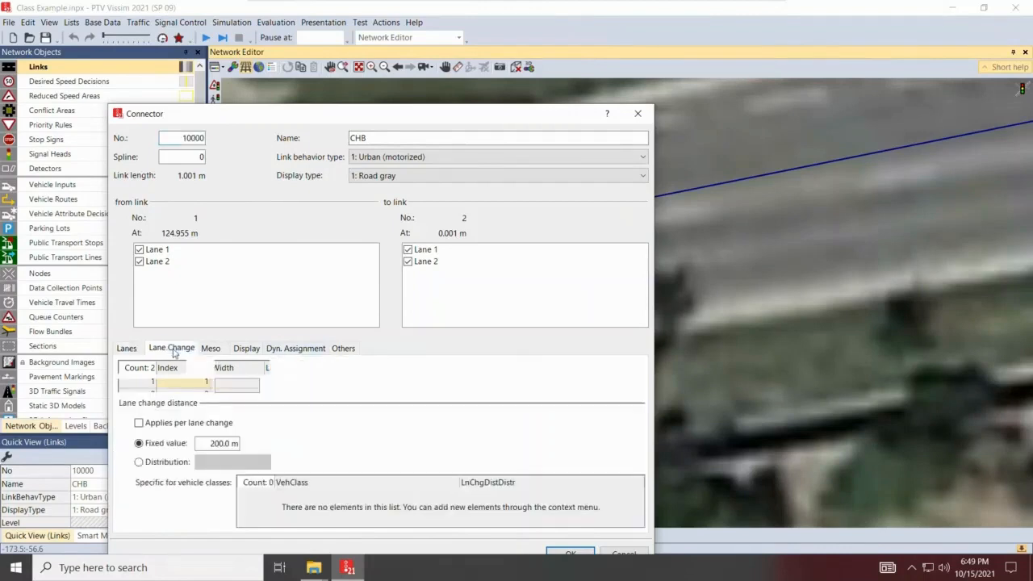
left_click(129, 348)
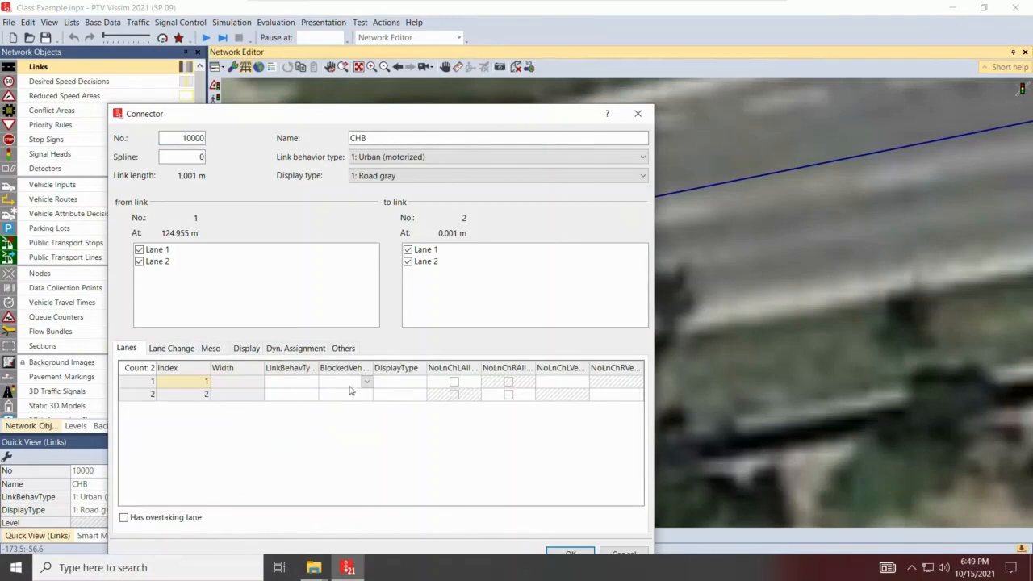
left_click(174, 351)
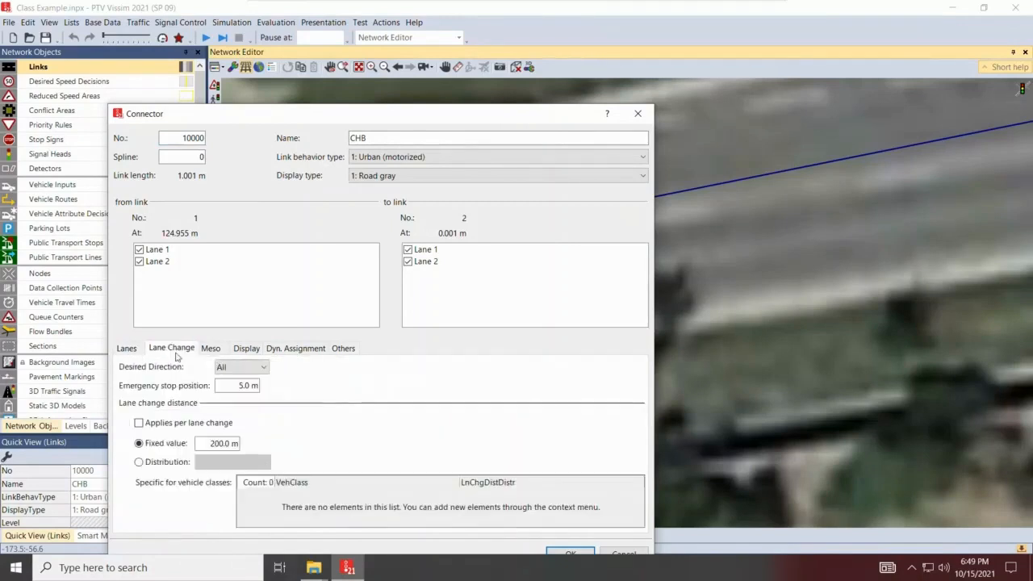
left_click_drag(209, 442, 242, 443)
left_click(646, 117)
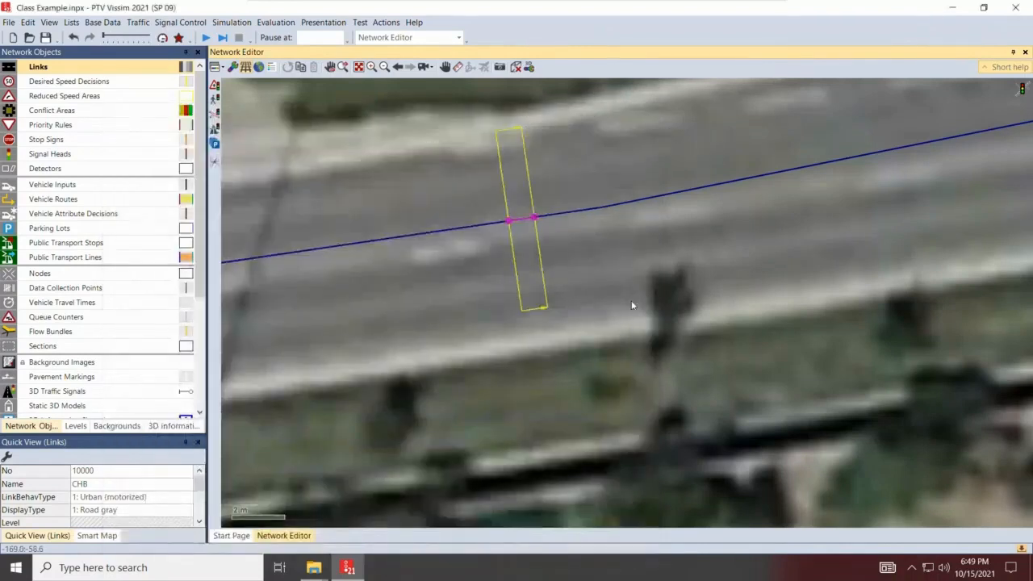
Split CHB link 2 at 39.11 m, just past the median tip, with second link number 3 and an automatically generated connector
scroll(538, 376, "down", 4)
scroll(761, 335, "down", 2)
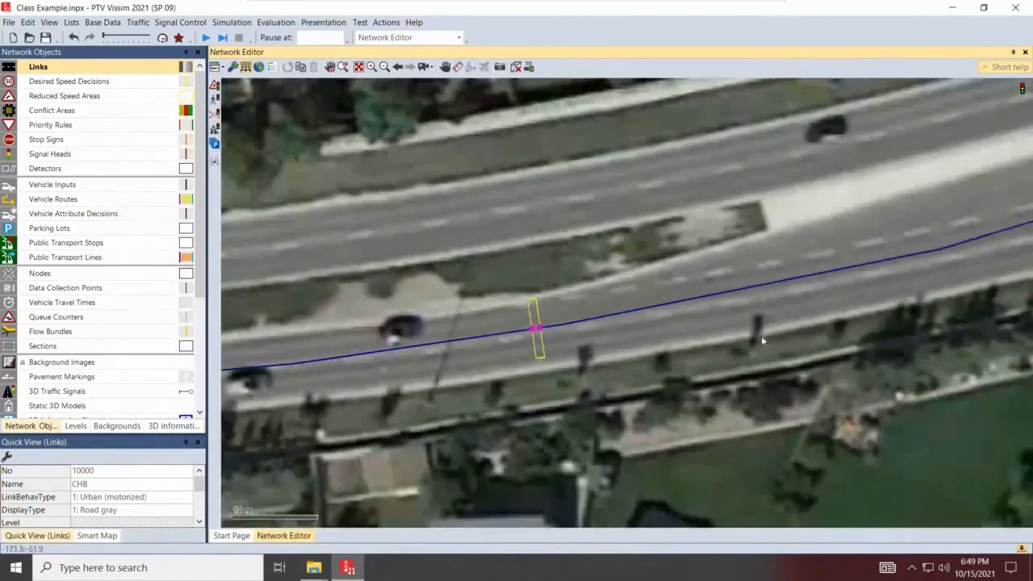
left_click_drag(593, 425, 555, 440)
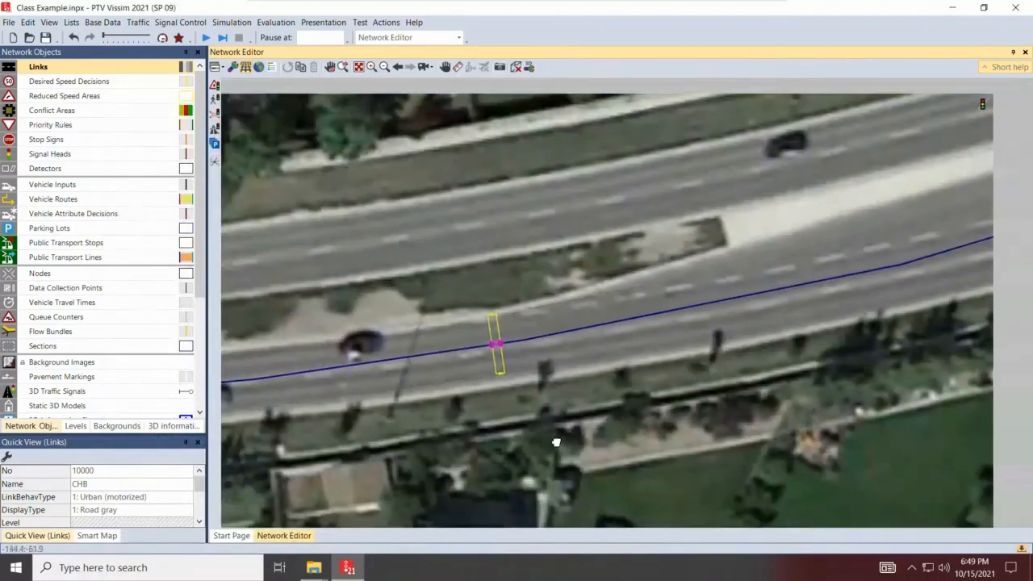
left_click_drag(860, 355, 606, 423)
left_click_drag(413, 462, 438, 445)
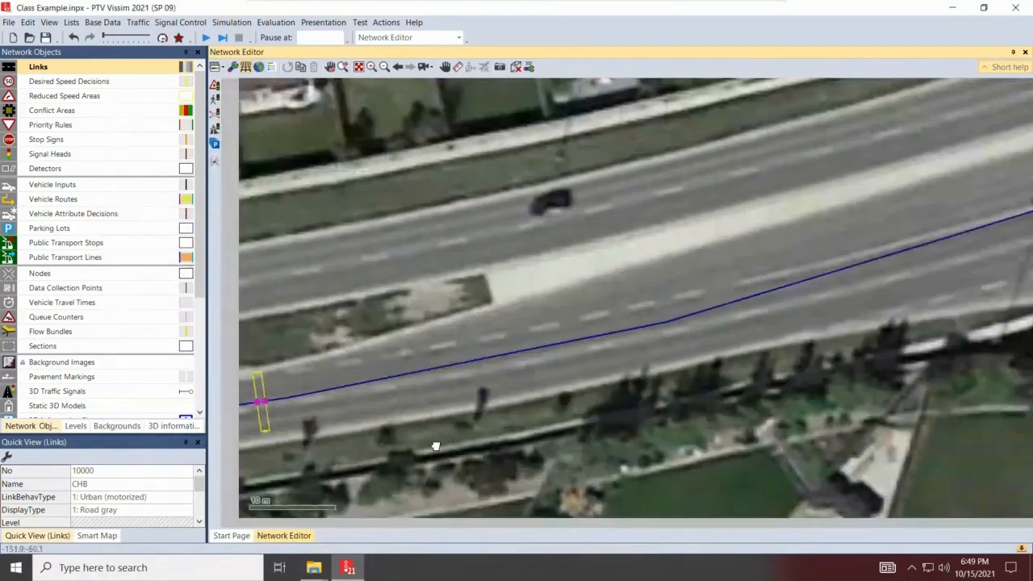
left_click(667, 312)
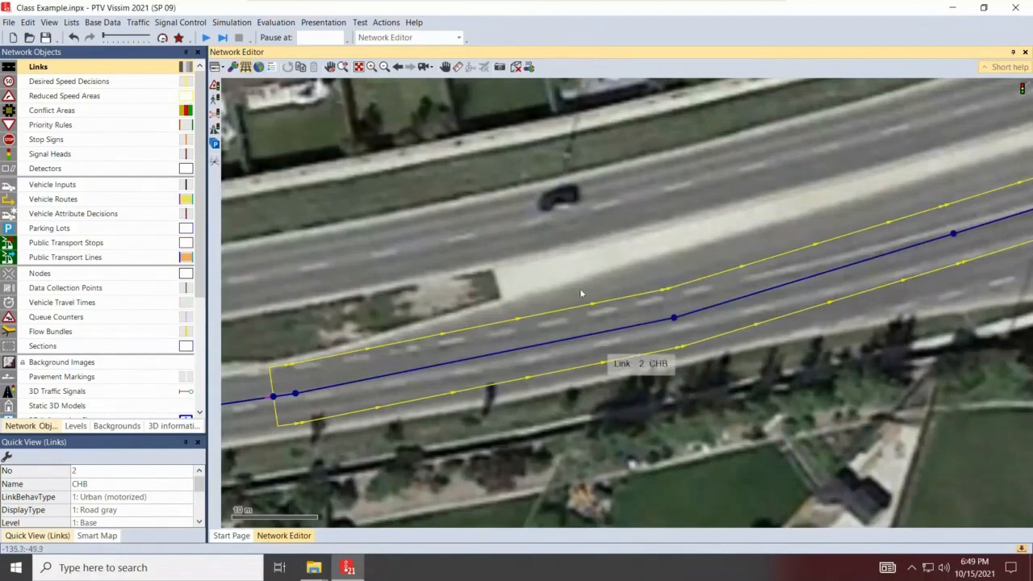
right_click(601, 334)
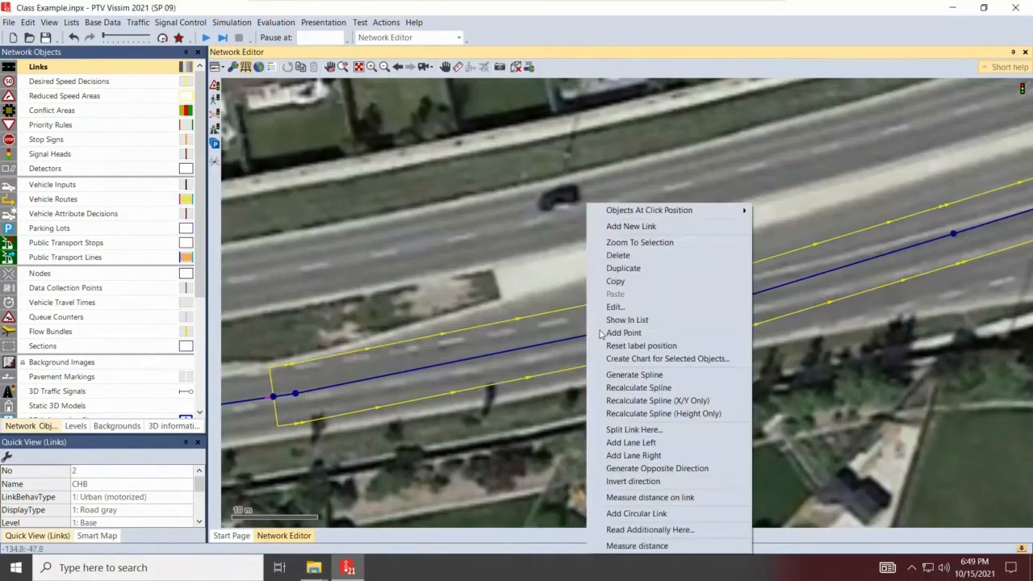
left_click(644, 431)
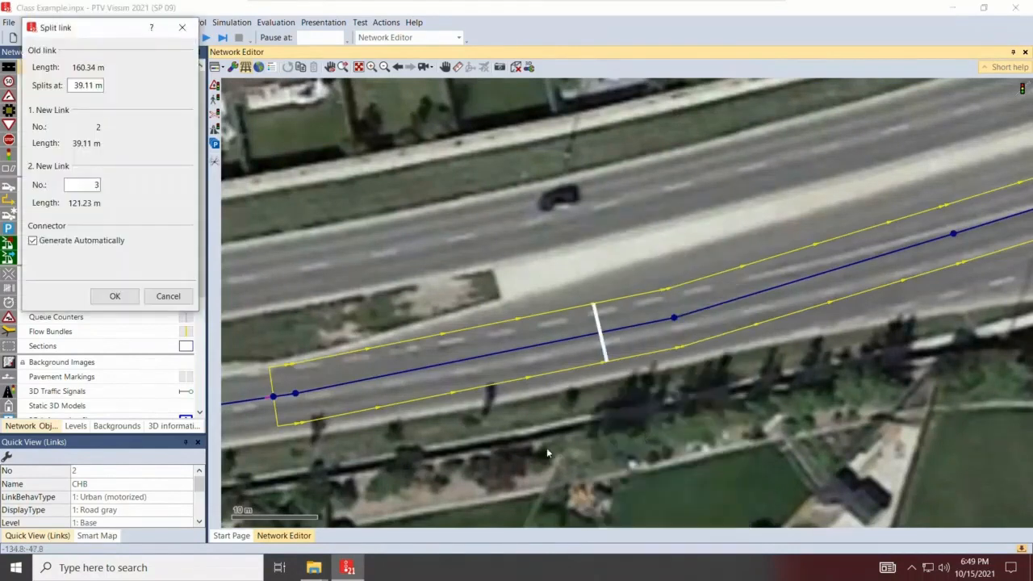
left_click(114, 296)
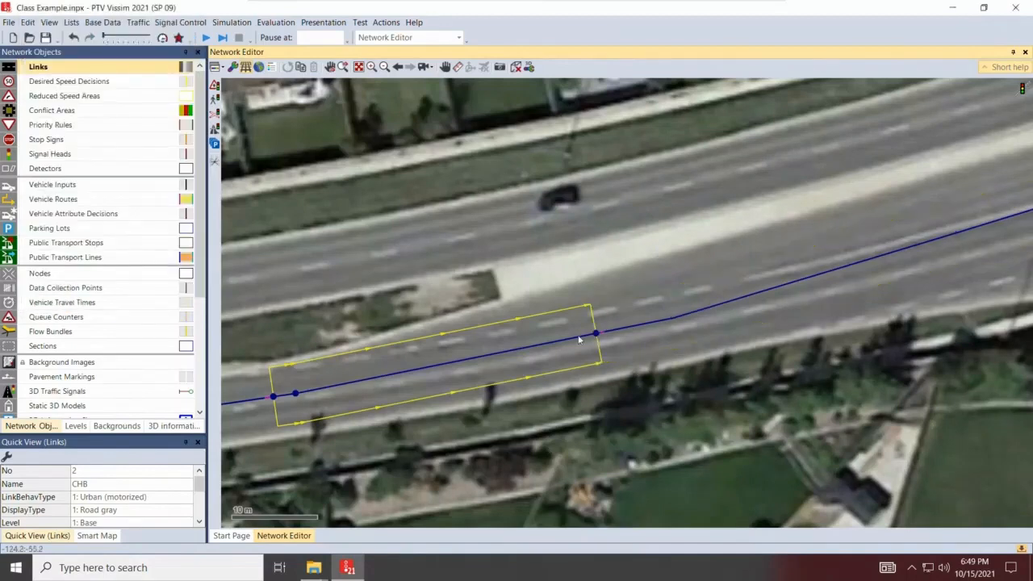
Set the number of lanes to 3 on the short CHB link between the two split locations
left_click(720, 350)
left_click_drag(697, 352, 582, 392)
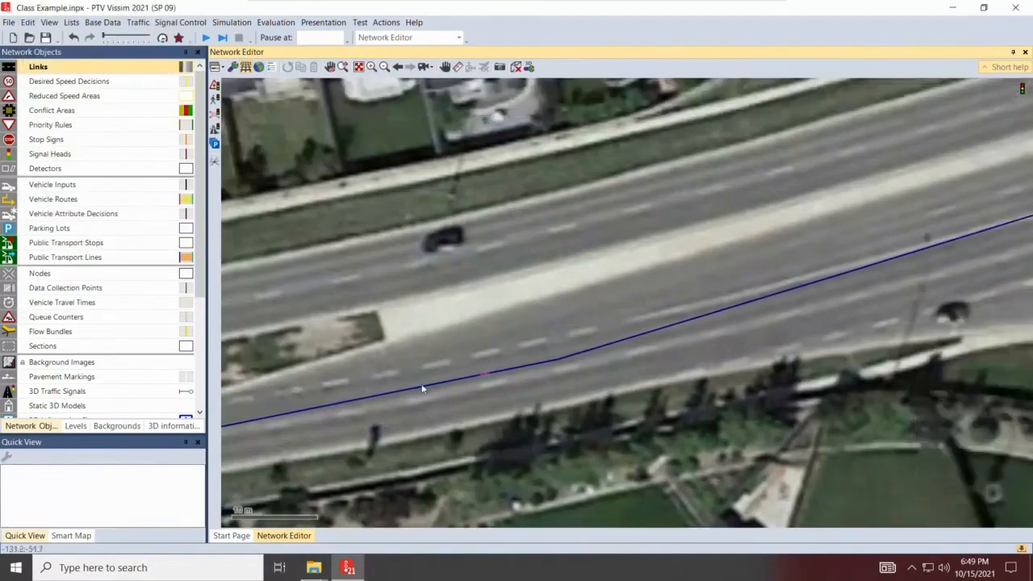
double_click(421, 389)
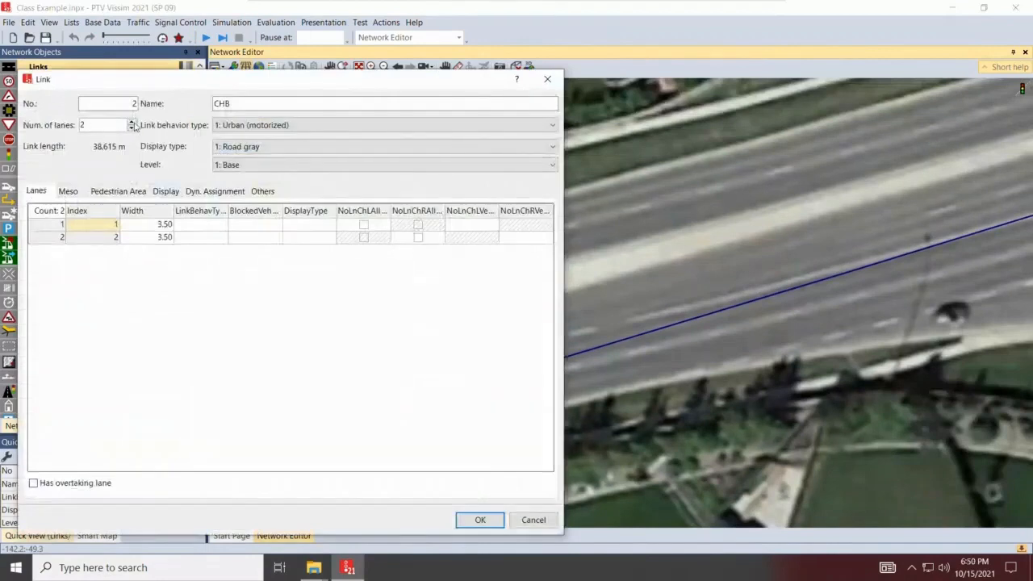
left_click(132, 123)
left_click(482, 521)
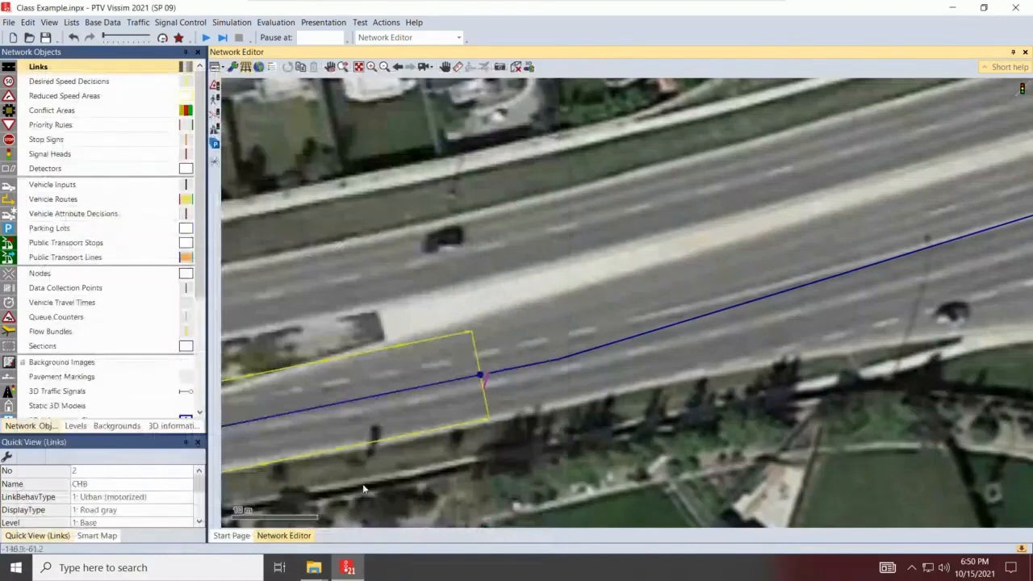
Set the number of lanes to 4 on the CHB link downstream of the second split
left_click_drag(310, 506, 643, 385)
left_click_drag(558, 376, 558, 376)
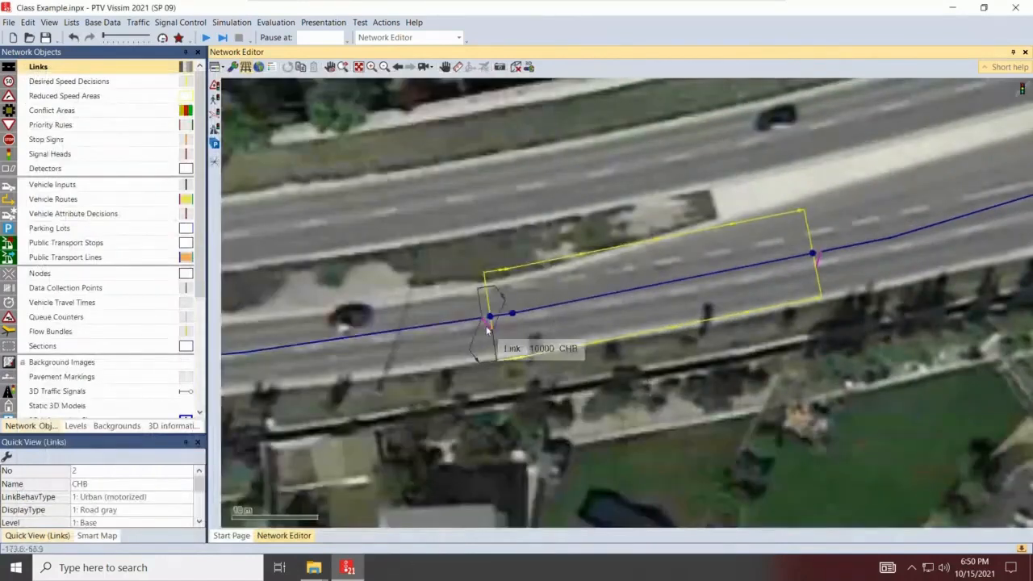
left_click(484, 333)
left_click_drag(811, 339, 576, 424)
left_click_drag(877, 352, 694, 405)
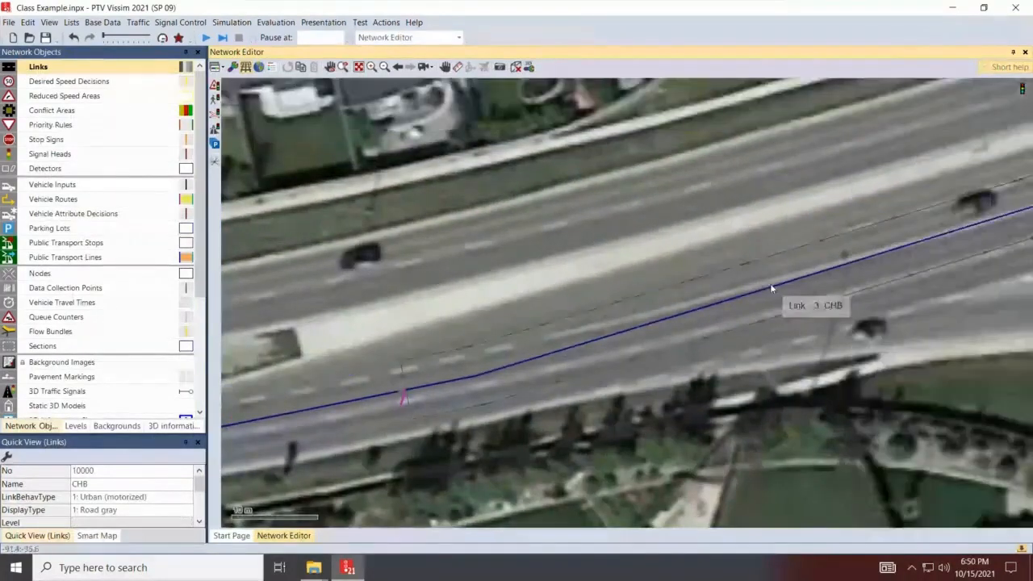
double_click(771, 288)
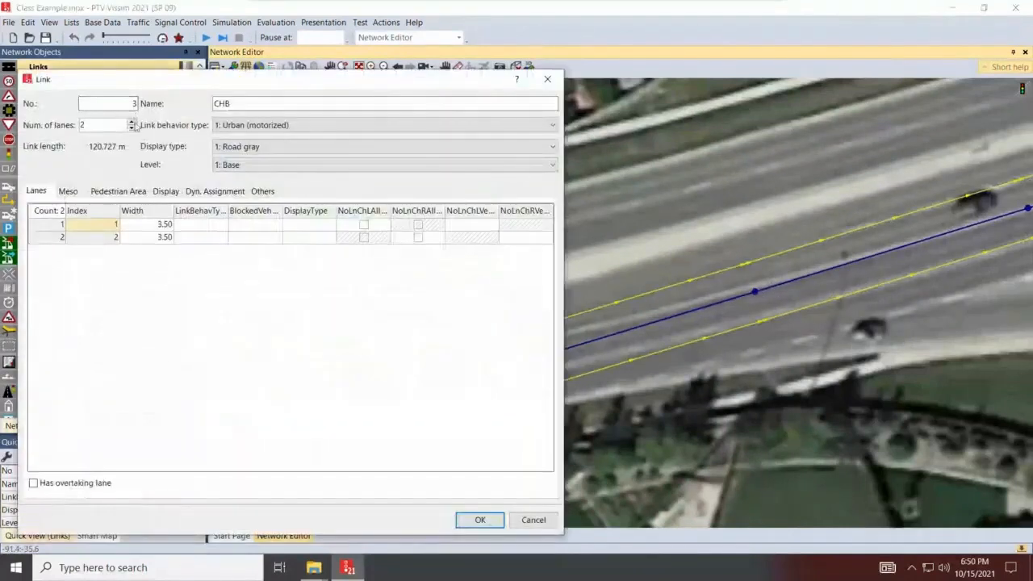
left_click(131, 122)
left_click(131, 122)
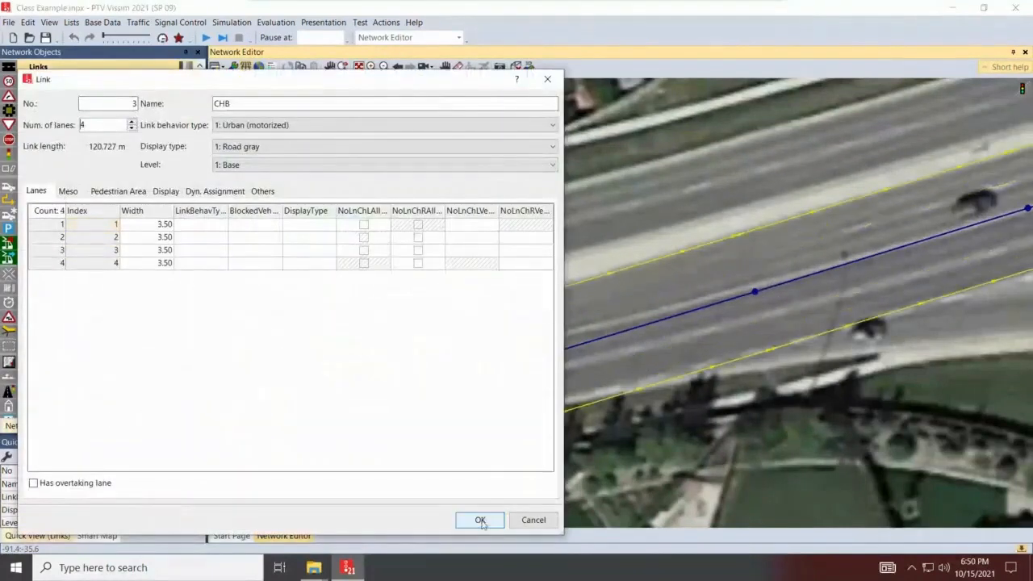
key("Return")
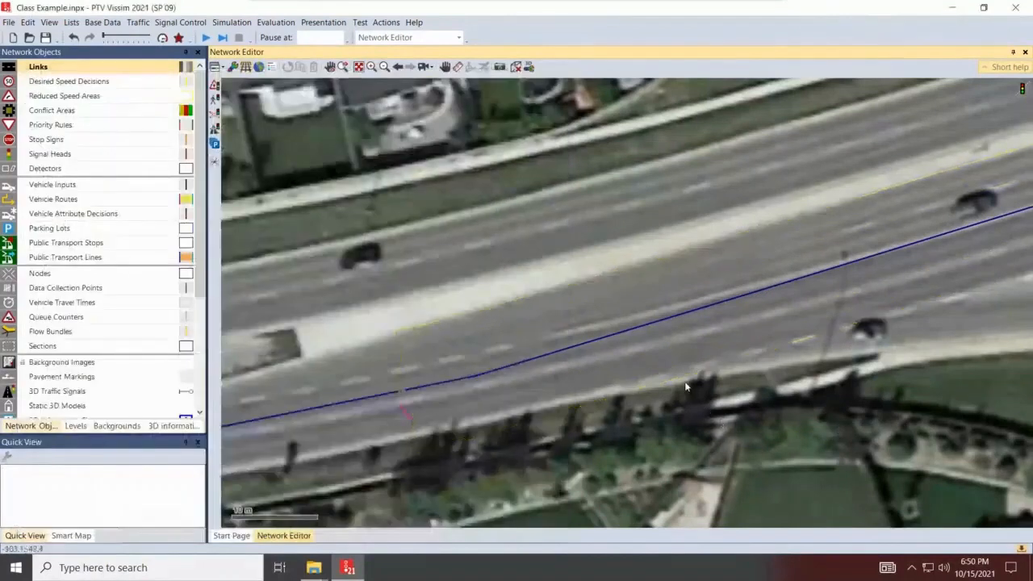
Adjust the four-lane link's end points, fitting its downstream end to the stop line and shifting its upstream end slightly toward the intersection
scroll(446, 419, "down", 2)
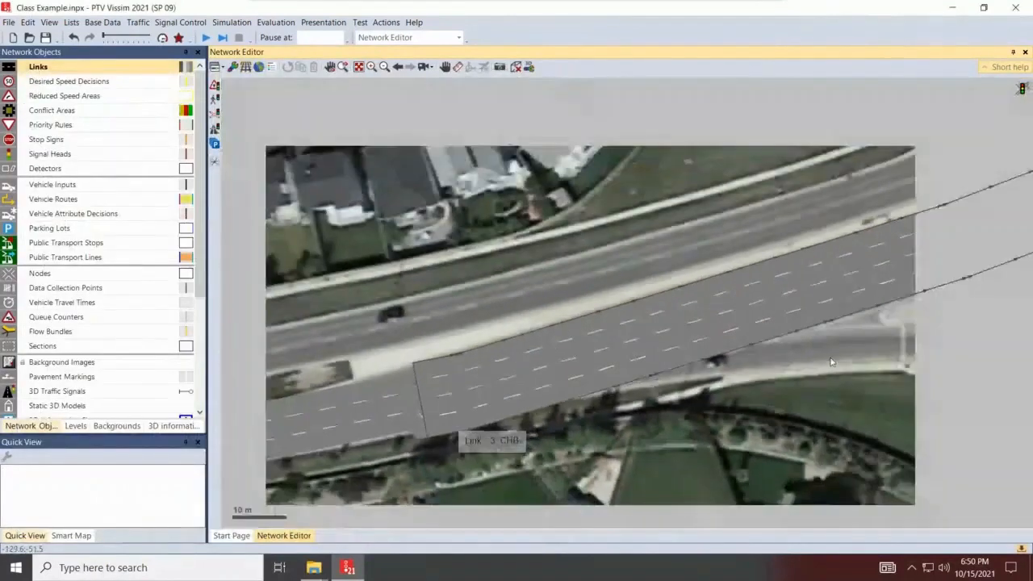
left_click_drag(830, 359, 712, 405)
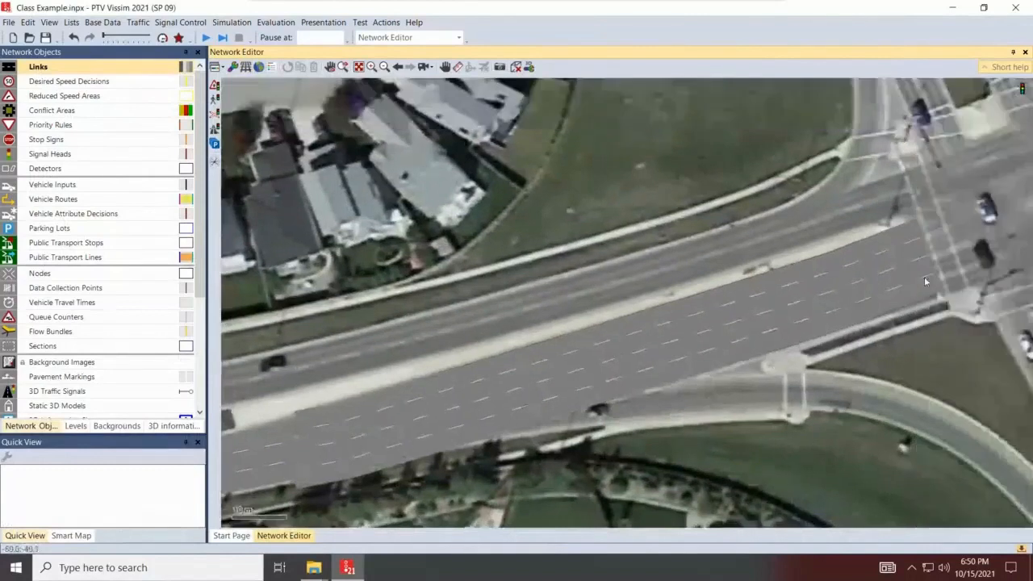
left_click(909, 282)
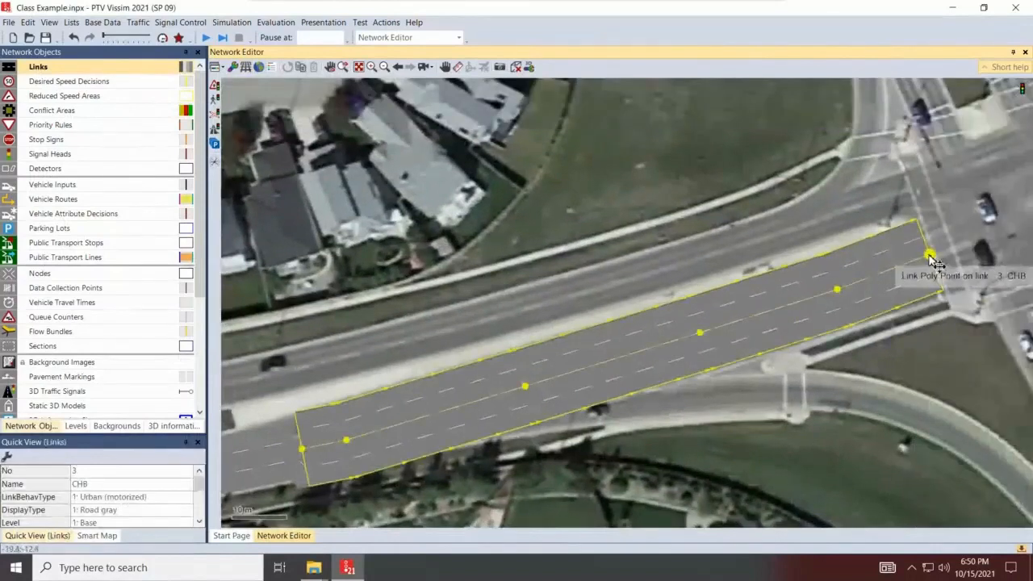
left_click_drag(925, 269, 928, 259)
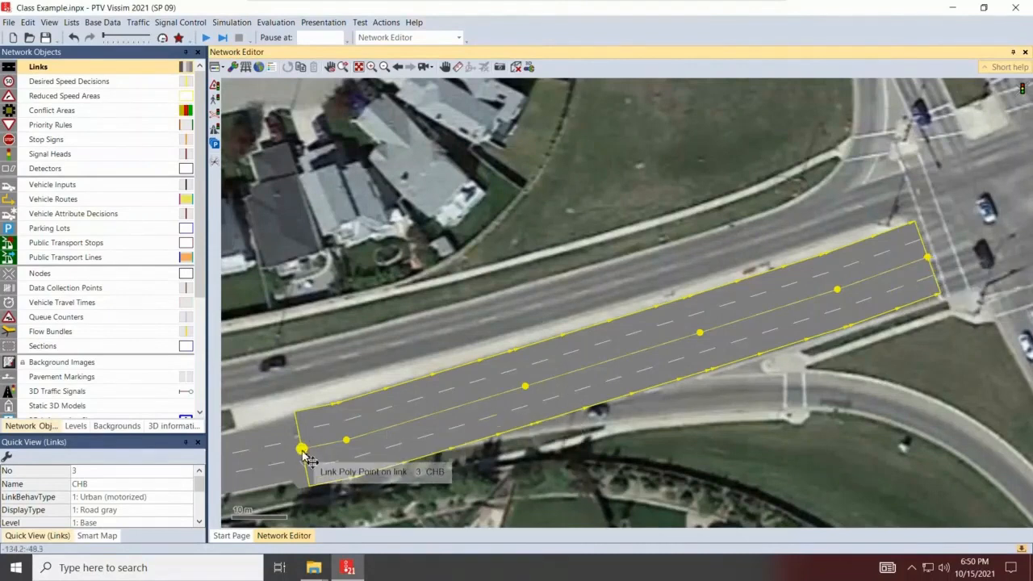
mouse_move(307, 453)
left_mouse_down()
mouse_move(325, 456)
mouse_move(319, 449)
left_mouse_up()
Assign lanes 1, 2 and 3 of both links to the connector joining the three-lane CHB link to the four-lane link
left_click_drag(629, 417, 870, 320)
scroll(508, 415, "up", 2)
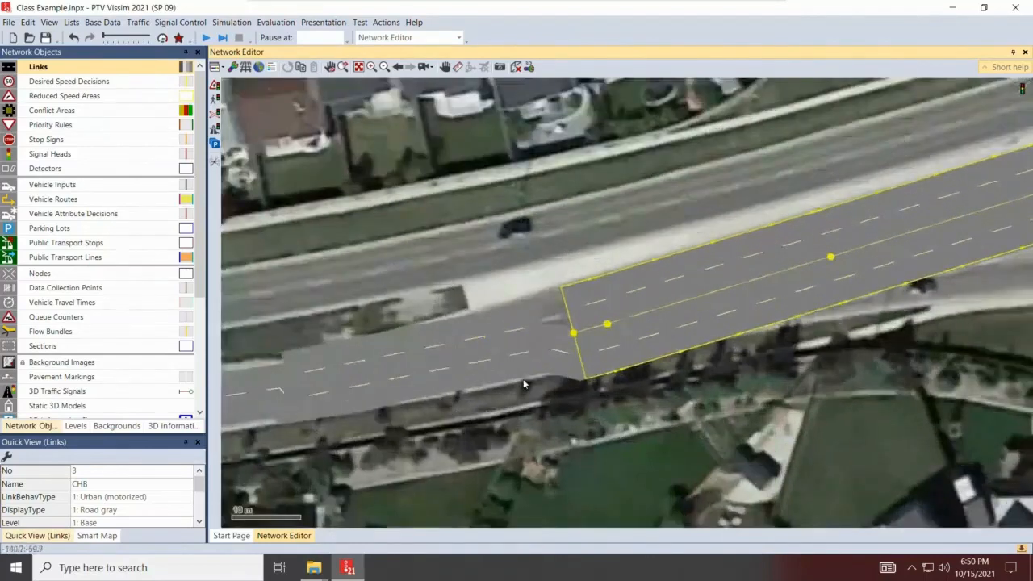
left_click(541, 406)
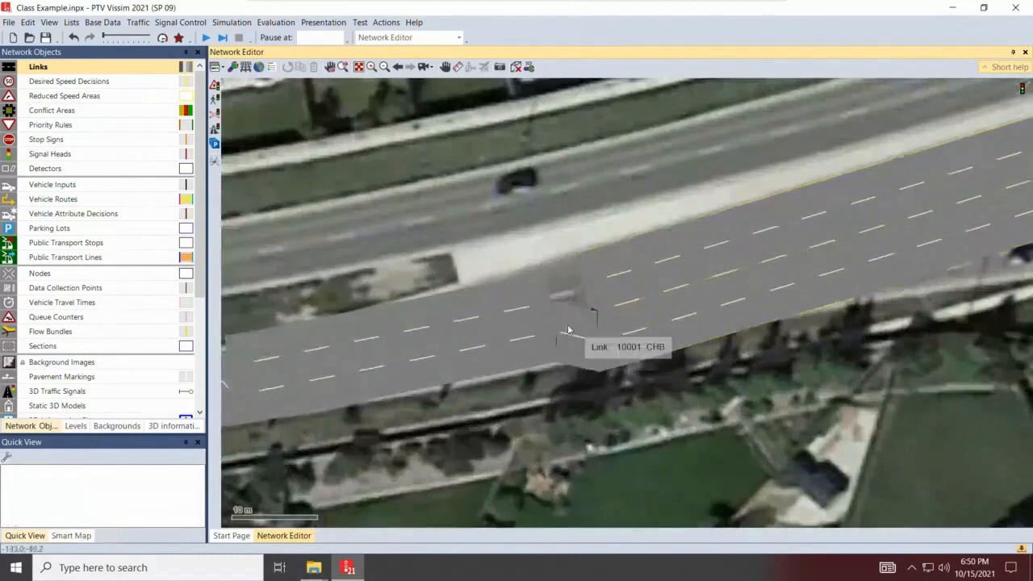
left_click(572, 330)
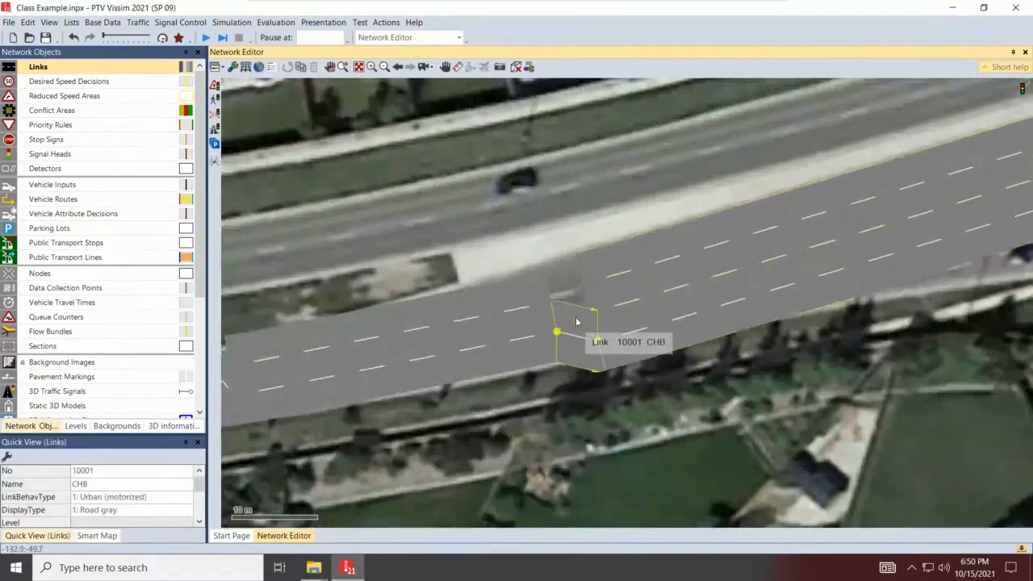
double_click(575, 324)
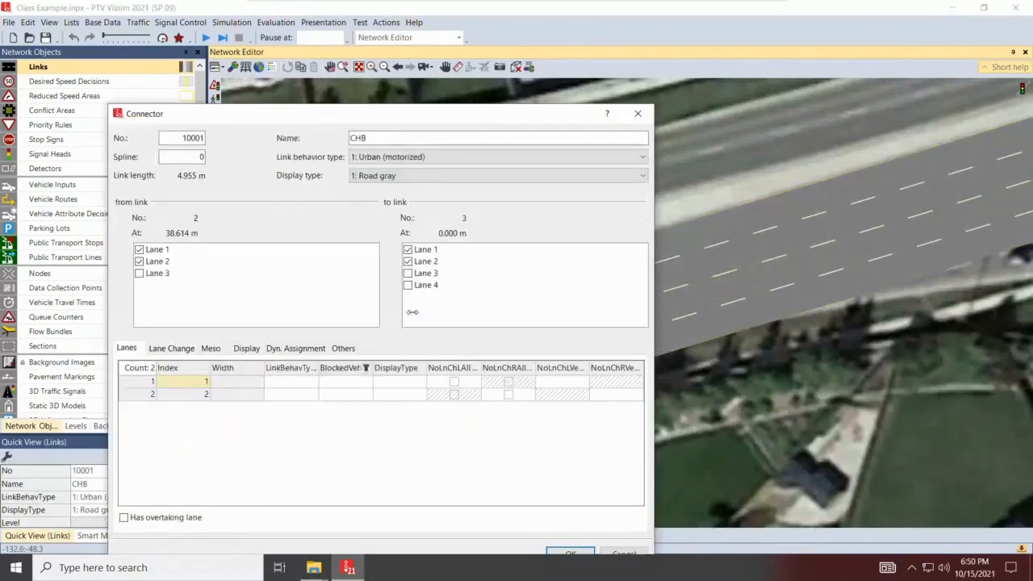
left_click(139, 274)
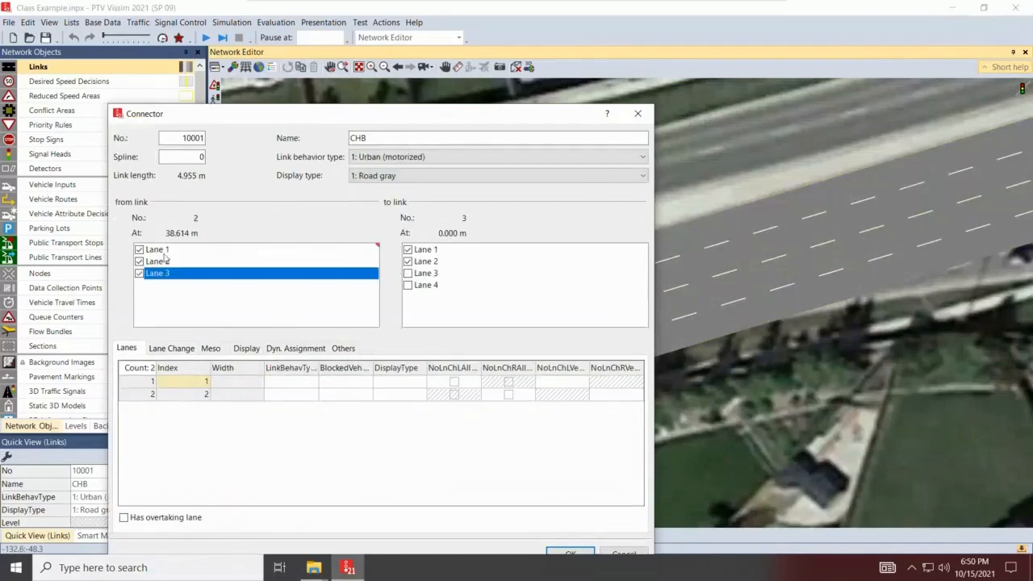
left_click(408, 273)
left_click_drag(391, 121, 388, 78)
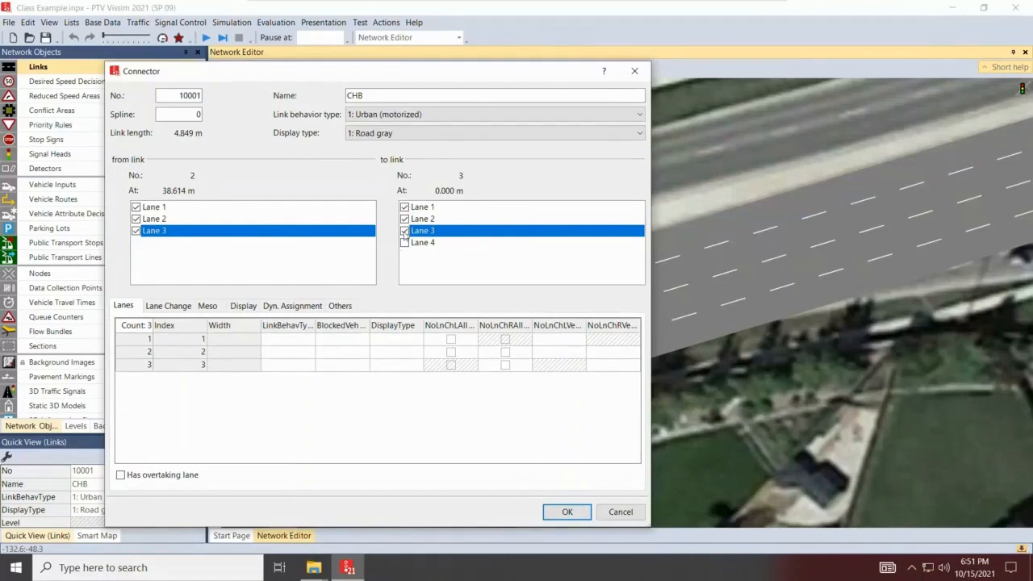
left_click(569, 512)
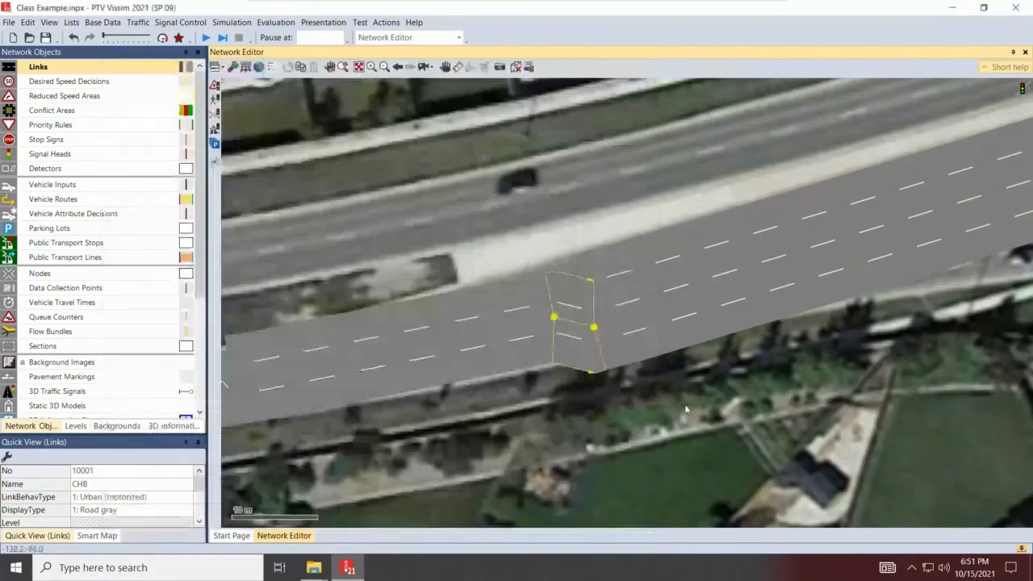
Move the four-lane link's upstream end toward the intersection so its lanes line up with those of the three-lane link
scroll(595, 279, "up", 3)
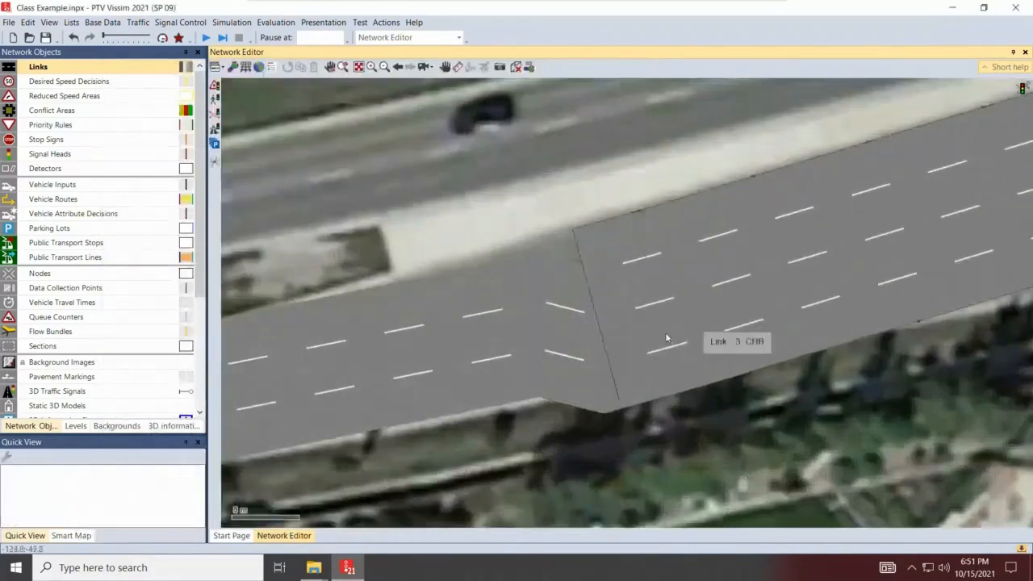
left_click(694, 324)
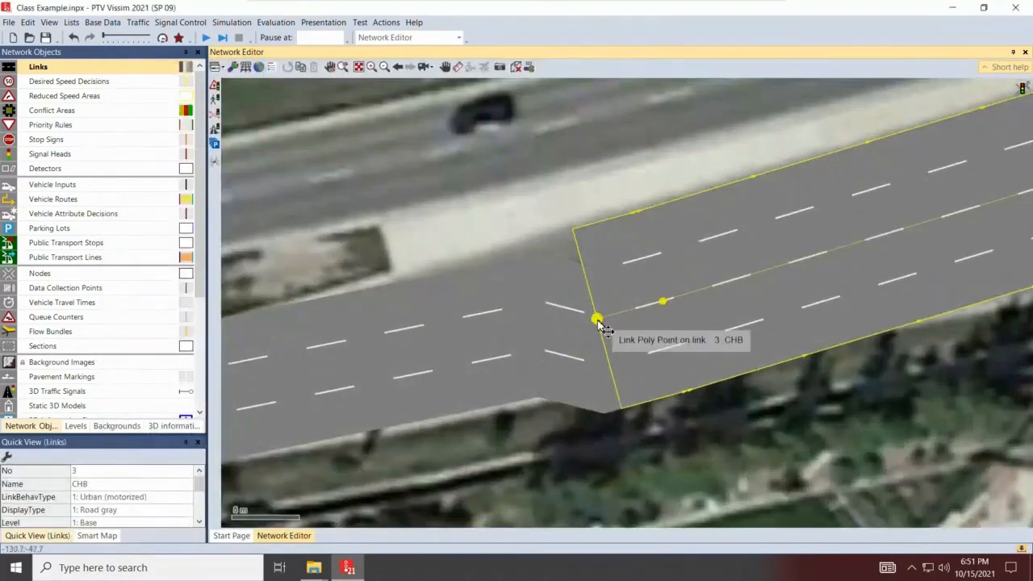
left_click_drag(611, 317, 684, 280)
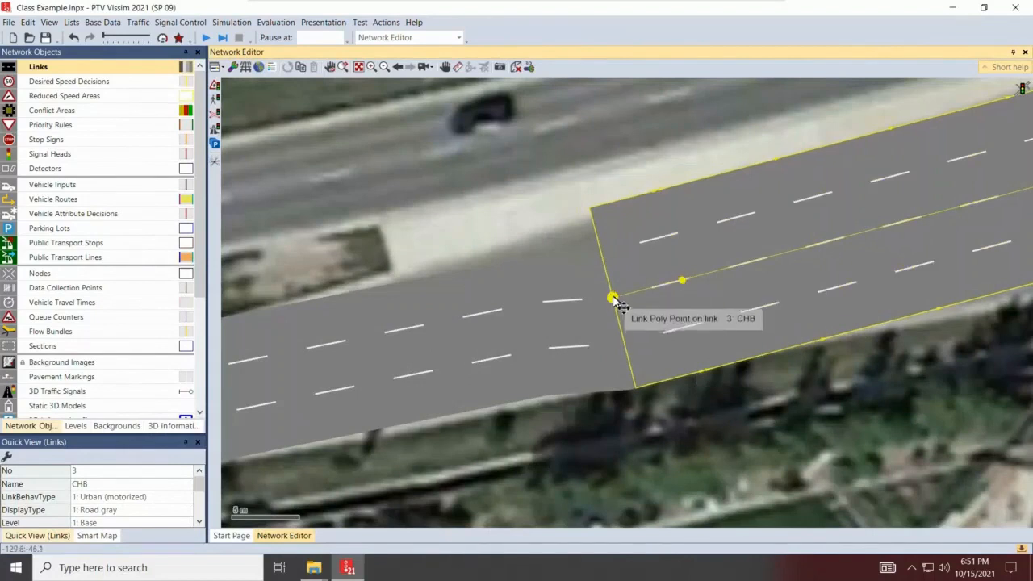
left_click_drag(615, 300, 681, 280)
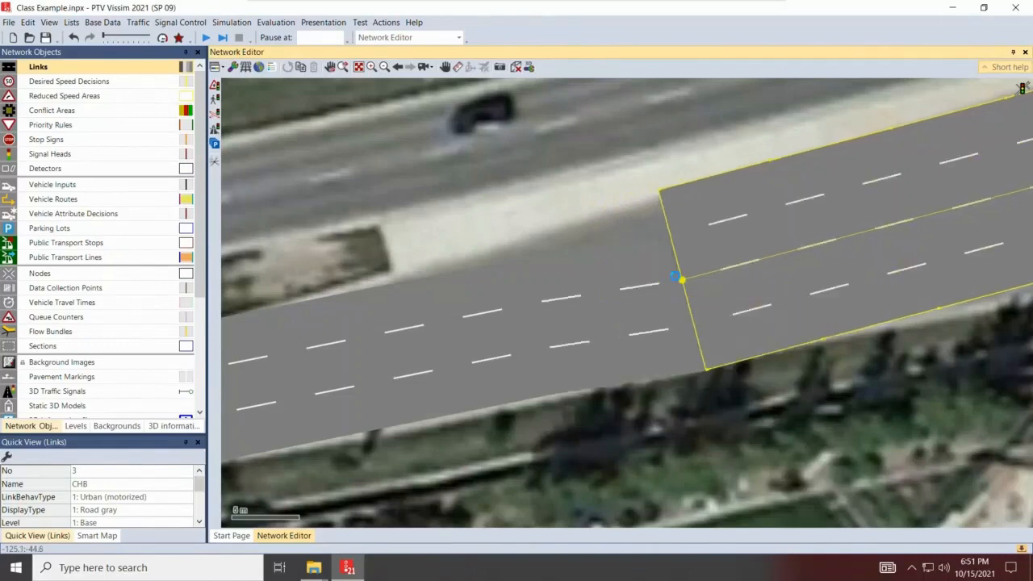
left_click_drag(837, 438, 688, 481)
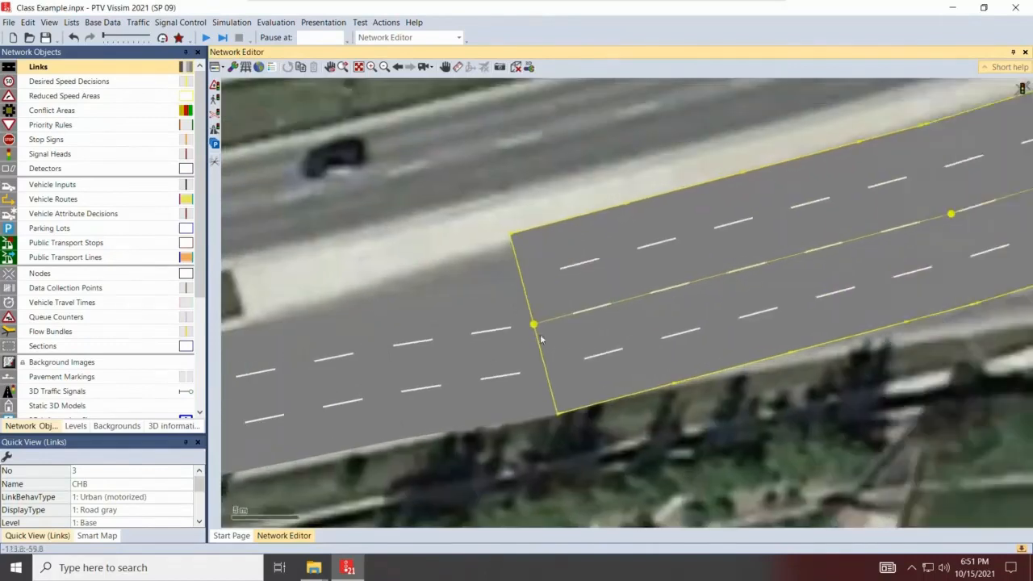
left_click_drag(566, 320, 533, 327)
Shift the four-lane link's start slightly upstream, pull the connector's downstream end back to it, and realign the link's start with the lane edges
left_click_drag(501, 463, 628, 408)
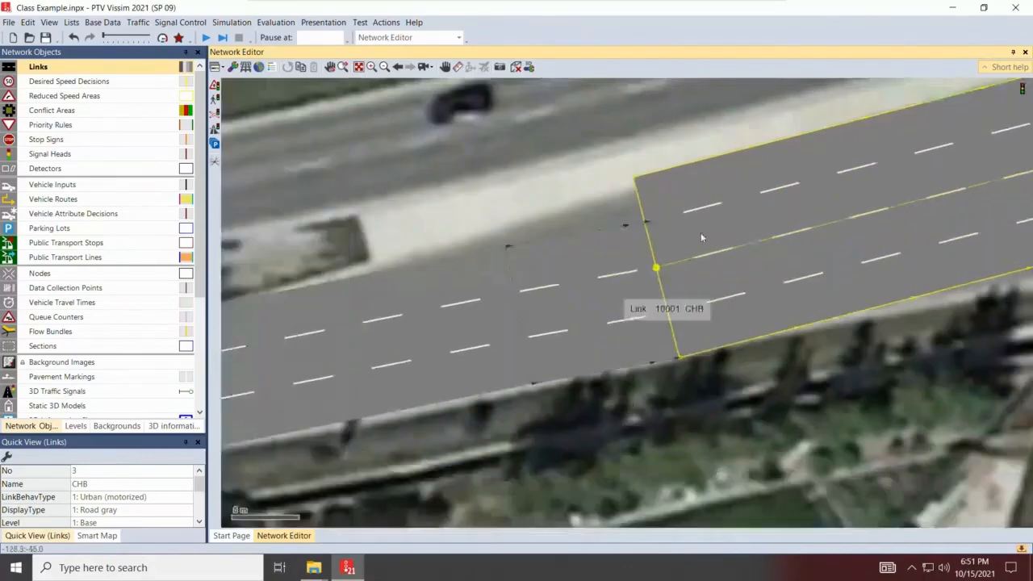
left_click_drag(657, 271, 604, 277)
left_click(567, 301)
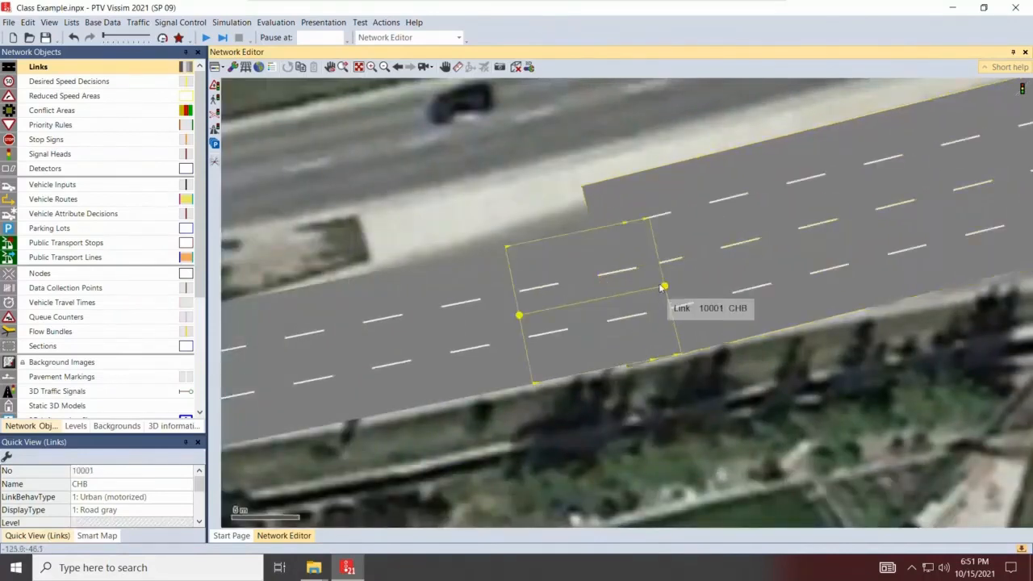
left_click_drag(666, 289, 611, 300)
left_click_drag(589, 433, 707, 397)
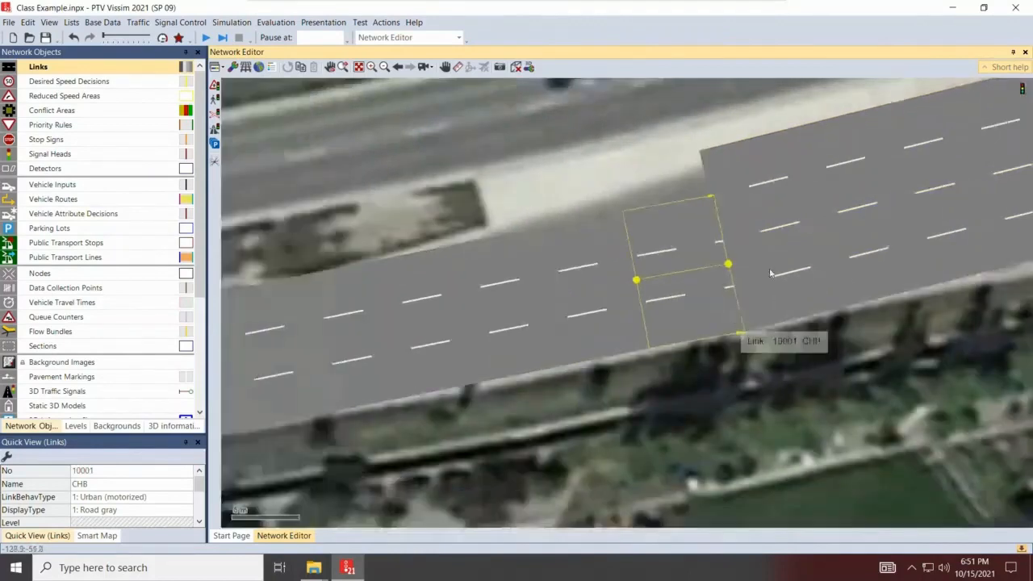
left_click(770, 270)
left_click_drag(723, 243, 723, 238)
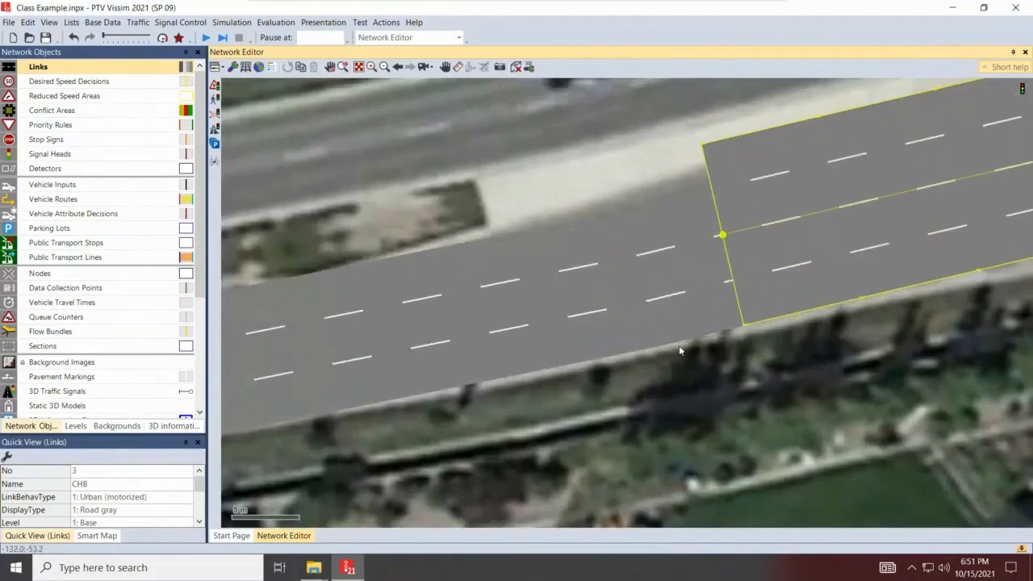
Move the three-lane link's upstream end toward the intersection, lining its outer edge and lanes up with the two-lane link and its connector
left_click(679, 346)
left_click_drag(863, 352, 879, 347)
left_click_drag(428, 370, 702, 305)
left_click(733, 245)
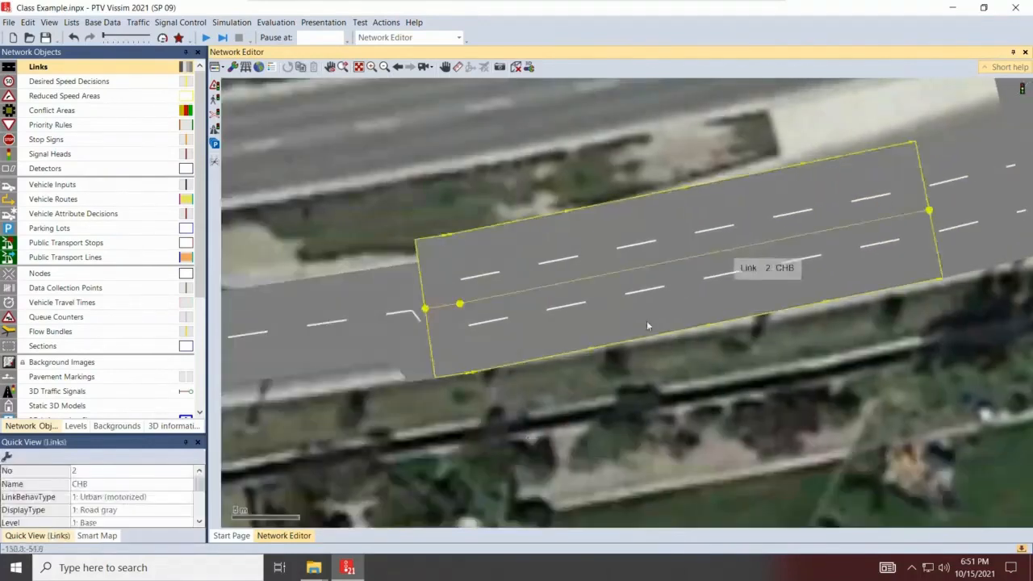
scroll(732, 245, "down", 1)
left_click_drag(393, 458, 556, 423)
left_click(581, 282)
mouse_move(636, 264)
left_mouse_down()
mouse_move(632, 287)
mouse_move(627, 273)
left_mouse_up()
left_click(686, 239)
left_click(638, 271)
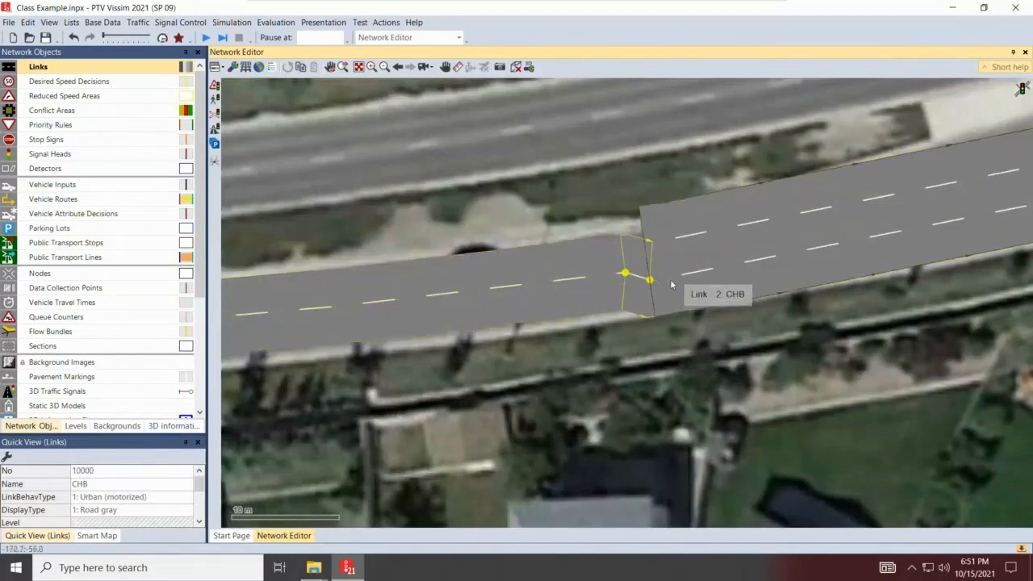
left_click(648, 263)
left_click_drag(667, 259, 706, 233)
left_click(675, 270)
scroll(749, 307, "down", 2)
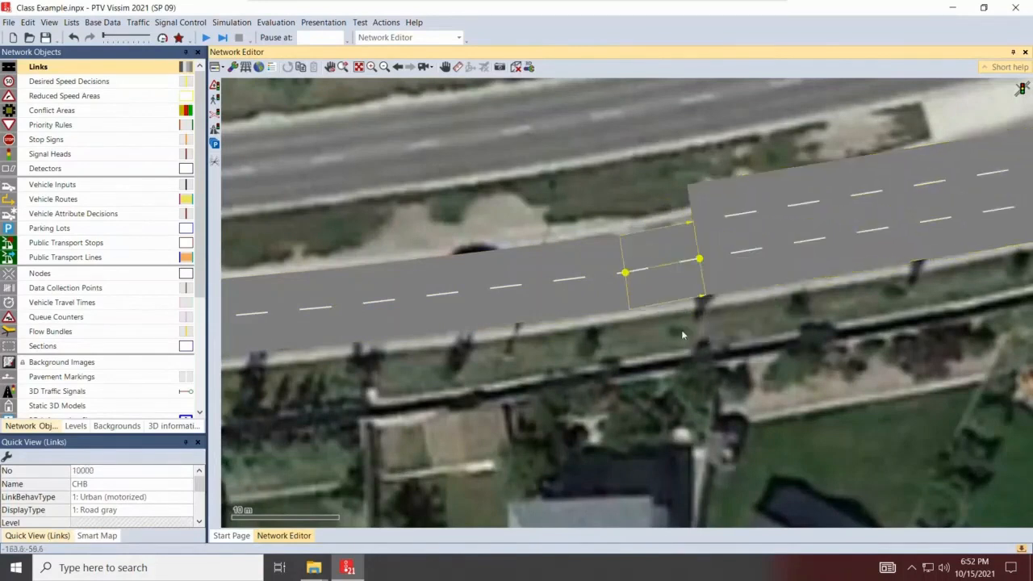
Pull the three-lane link's downstream end and the four-lane link's upstream end slightly back upstream near the median tip
left_click_drag(402, 392, 767, 348)
scroll(494, 351, "down", 3)
left_click_drag(941, 329, 732, 388)
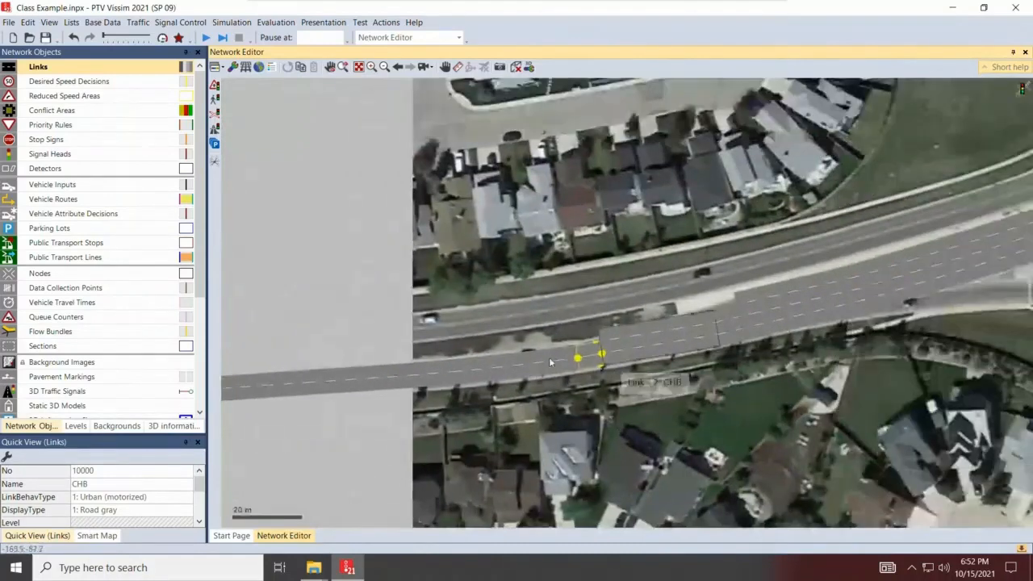
left_click(601, 350)
scroll(611, 339, "up", 1)
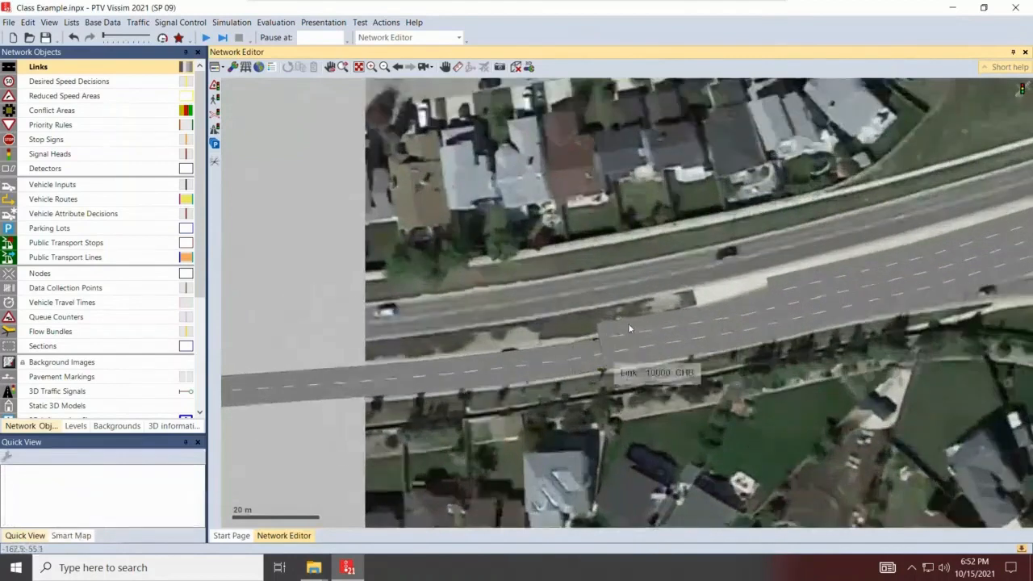
scroll(624, 319, "up", 1)
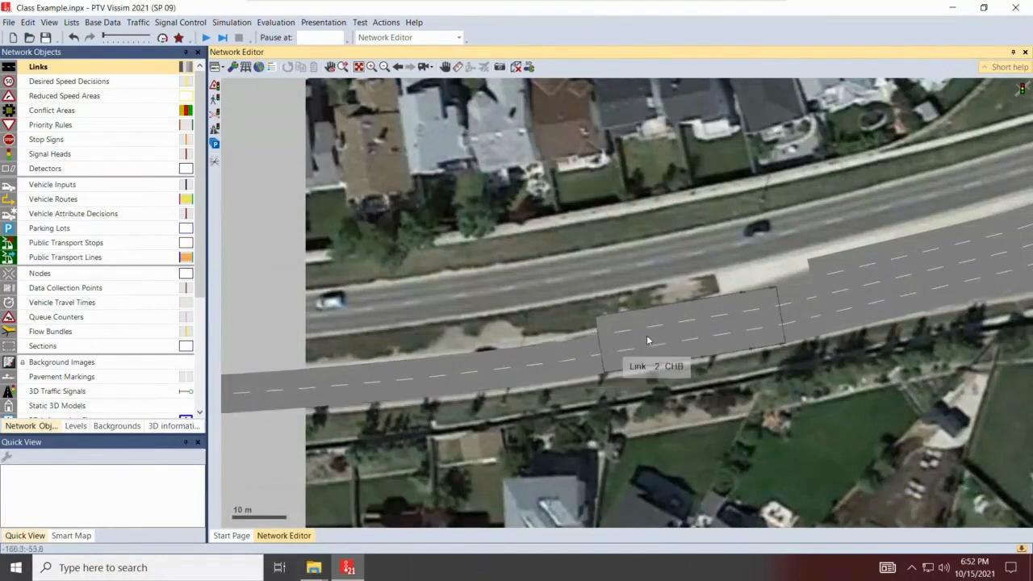
left_click(744, 316)
left_click_drag(779, 315, 796, 301)
left_click(832, 284)
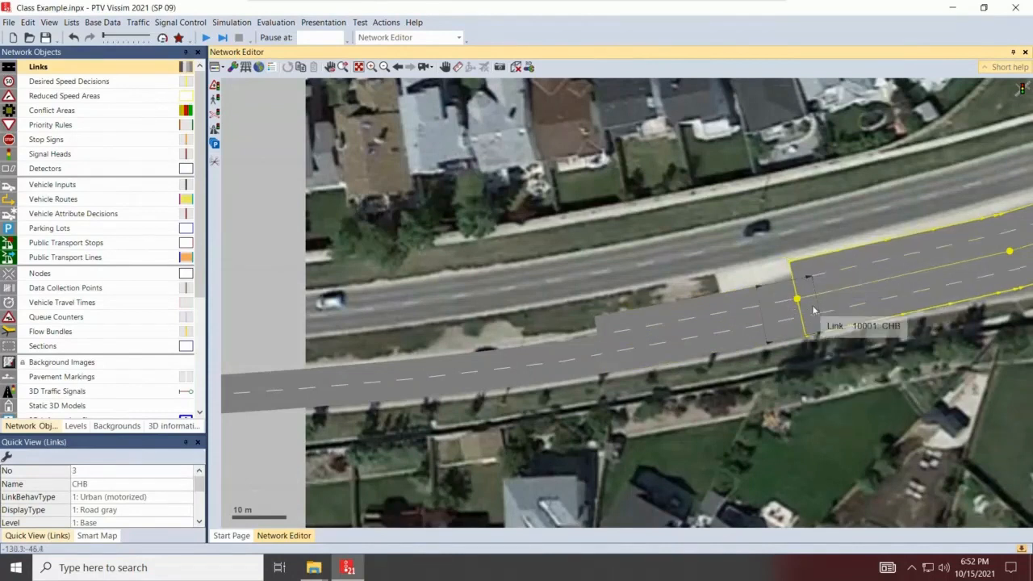
Pull the downstream end of the connector between the three-lane and four-lane links back toward the four-lane link's start
left_click(802, 325)
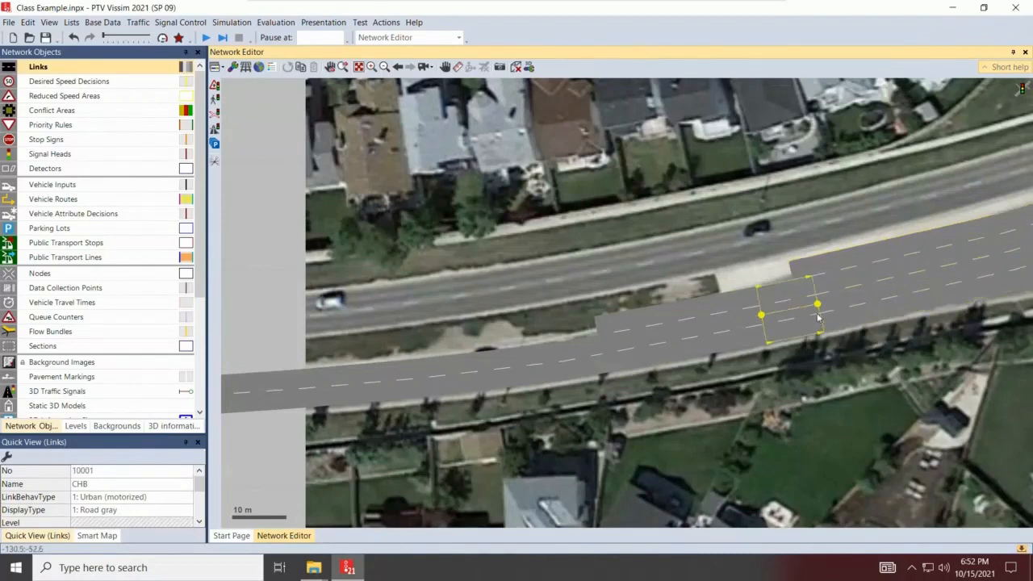
scroll(818, 319, "up", 2)
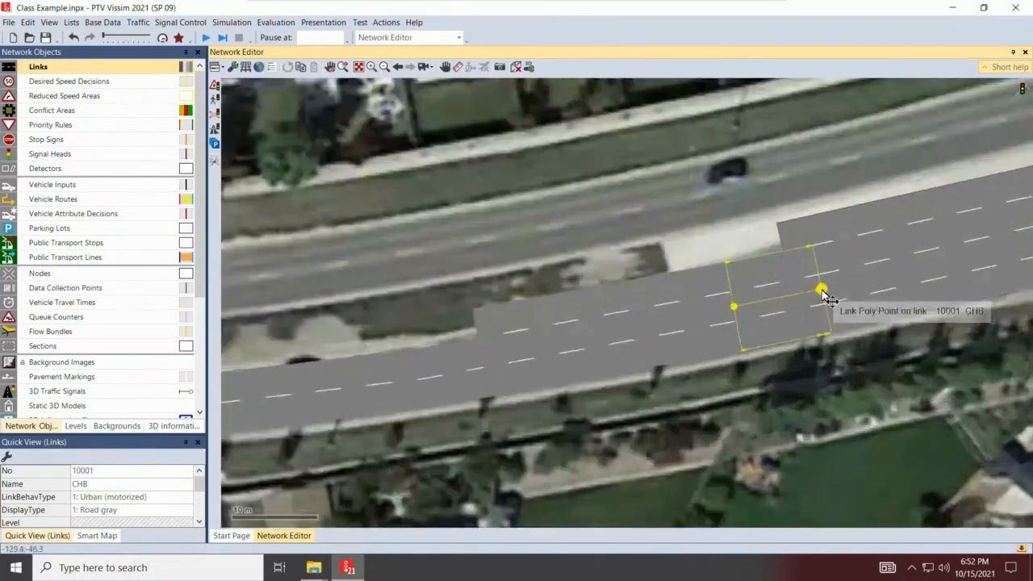
left_click_drag(825, 294, 797, 296)
left_click_drag(714, 400, 766, 385)
left_click(748, 313)
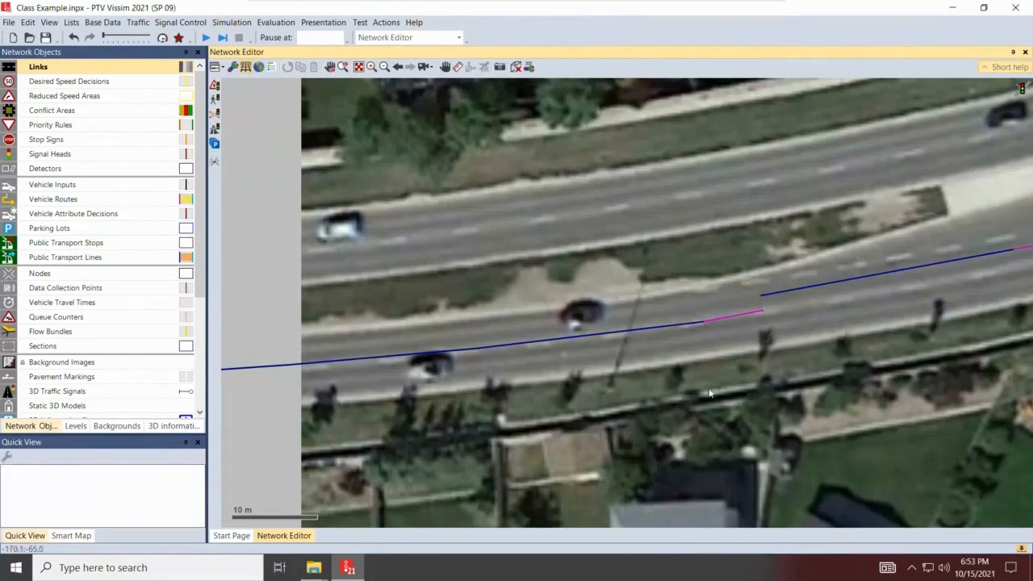
Examine the CHB approach links along their whole length to the stop line, and the adjacent right-turn ramp on the aerial image
scroll(712, 381, "down", 4)
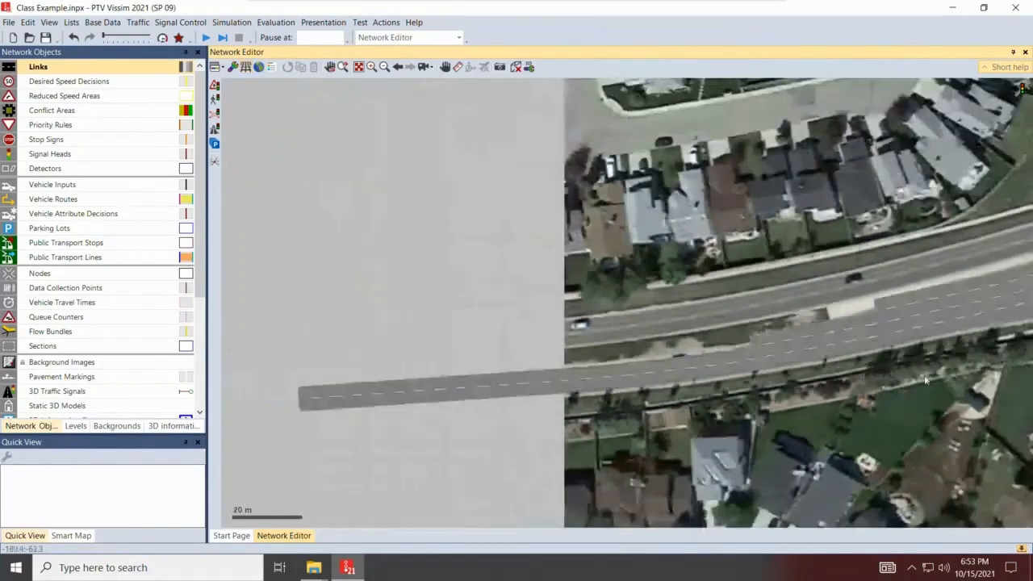
left_click_drag(941, 373, 613, 443)
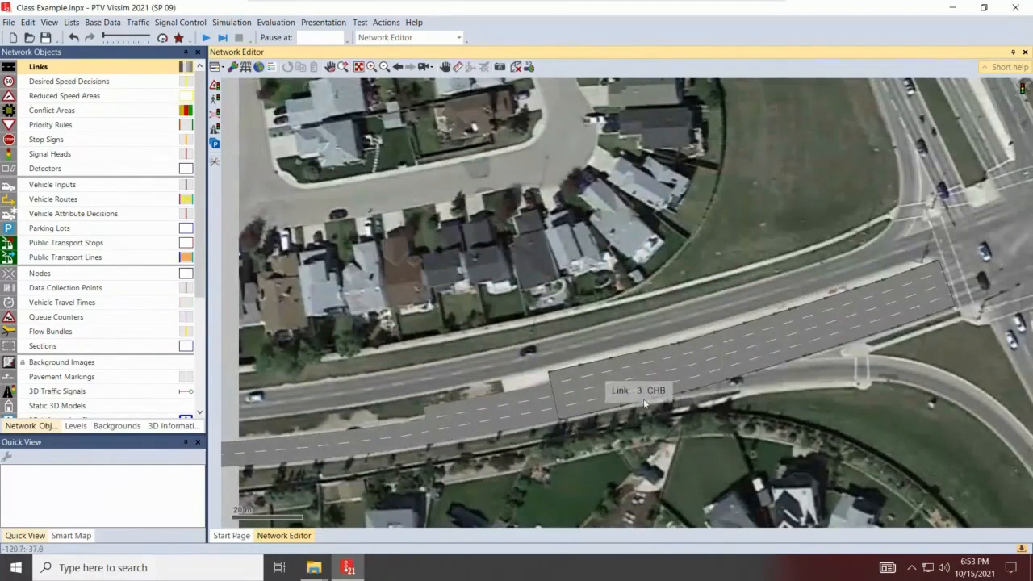
left_click_drag(703, 446, 628, 466)
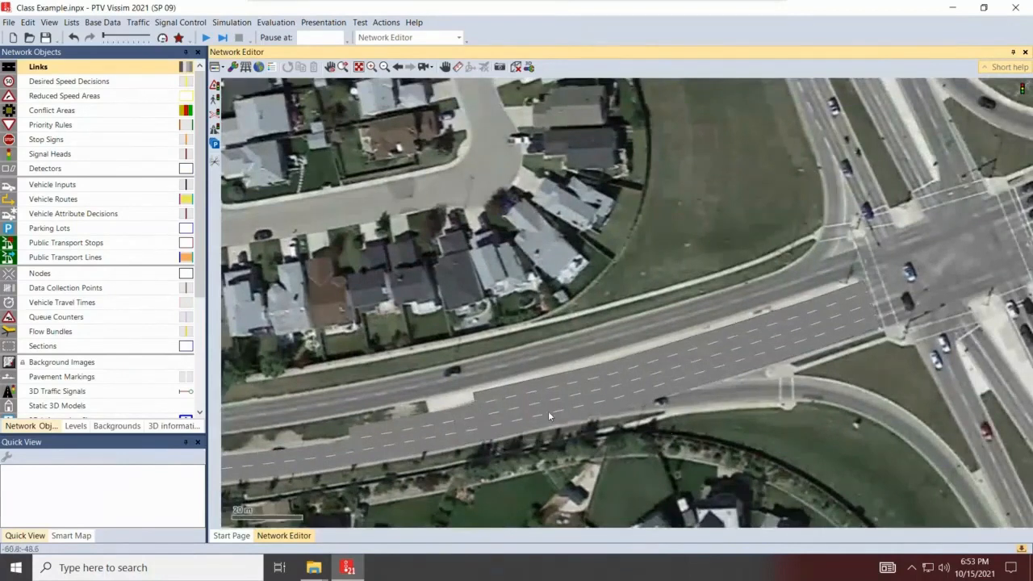
left_click_drag(771, 381, 738, 389)
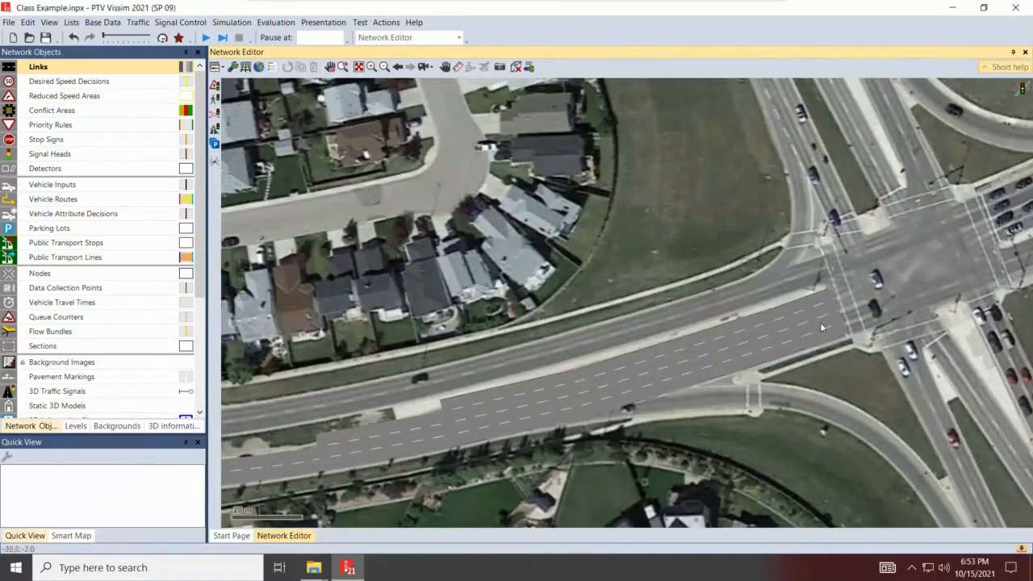
scroll(820, 327, "up", 2)
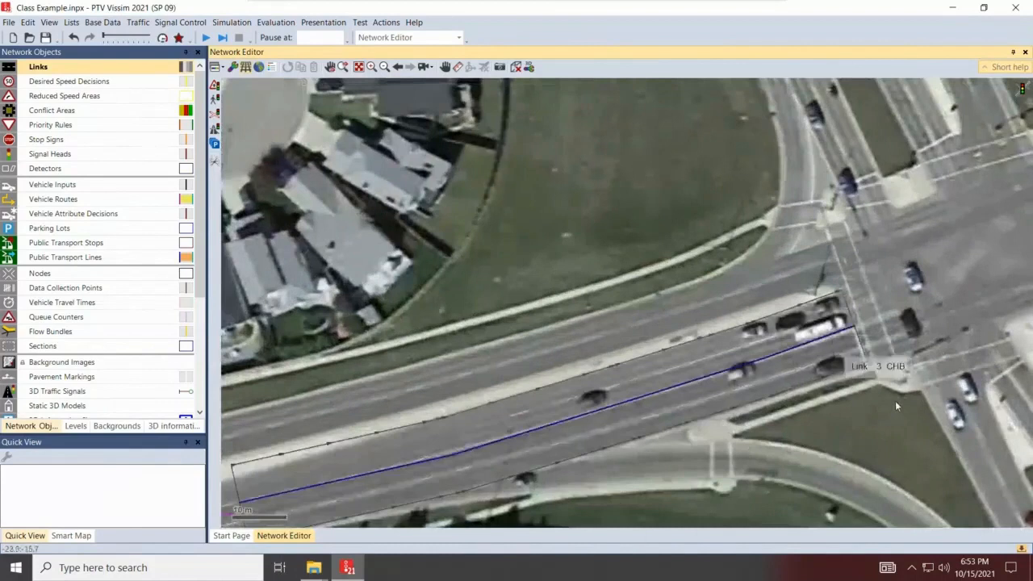
scroll(879, 385, "up", 1)
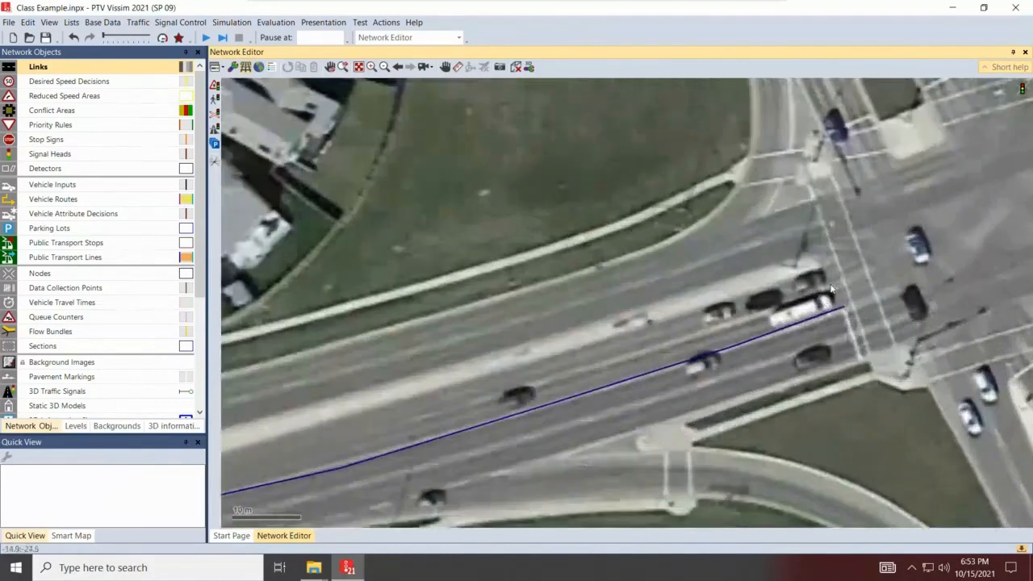
left_click(834, 329)
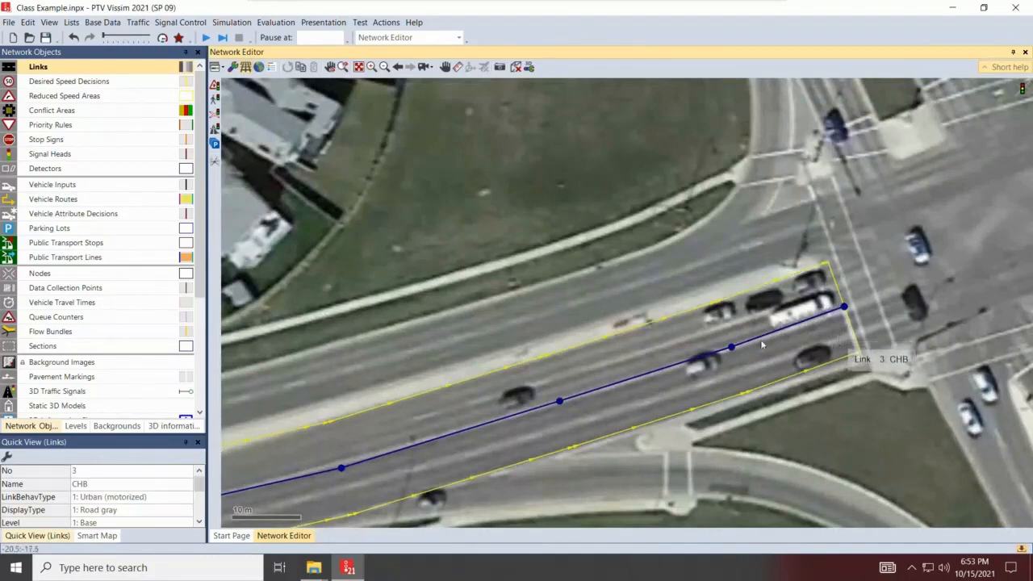
left_click_drag(658, 435, 472, 218)
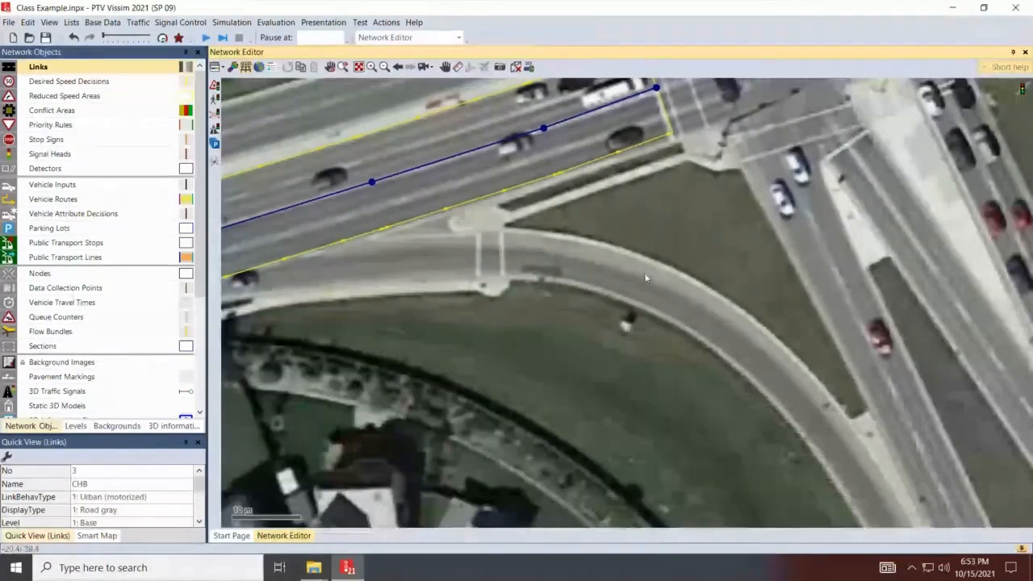
scroll(644, 273, "down", 1)
scroll(565, 280, "down", 1)
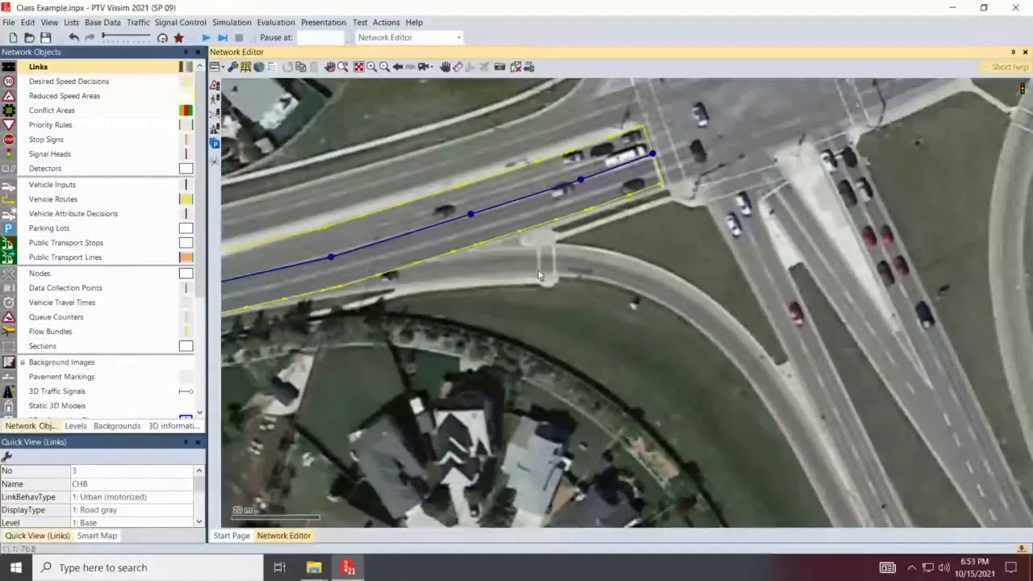
Draw a two-lane CHB link about 103 m long southward along the departure road from the intersection's southern leg
left_click_drag(539, 275, 358, 197)
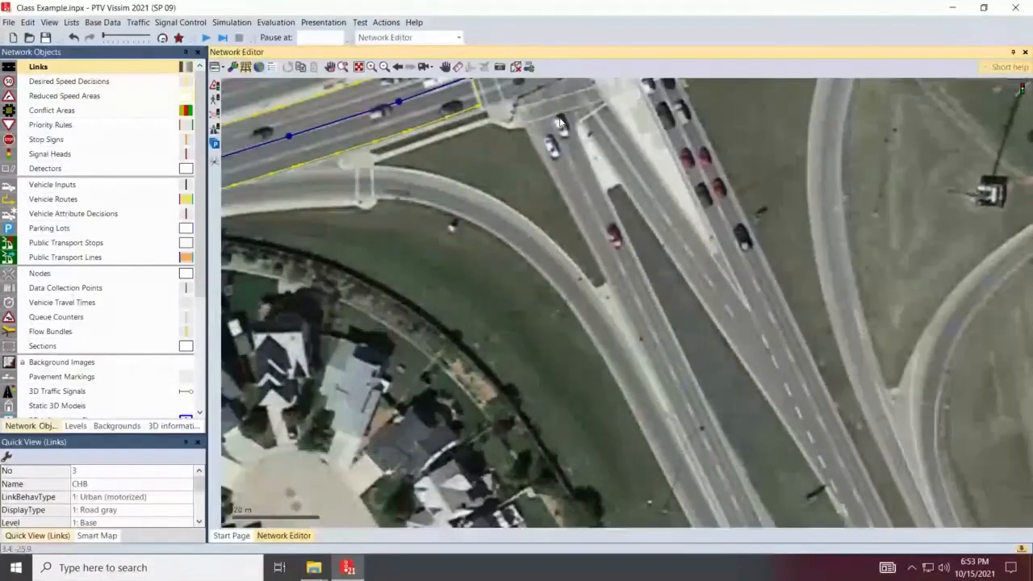
left_click_drag(549, 122, 759, 521)
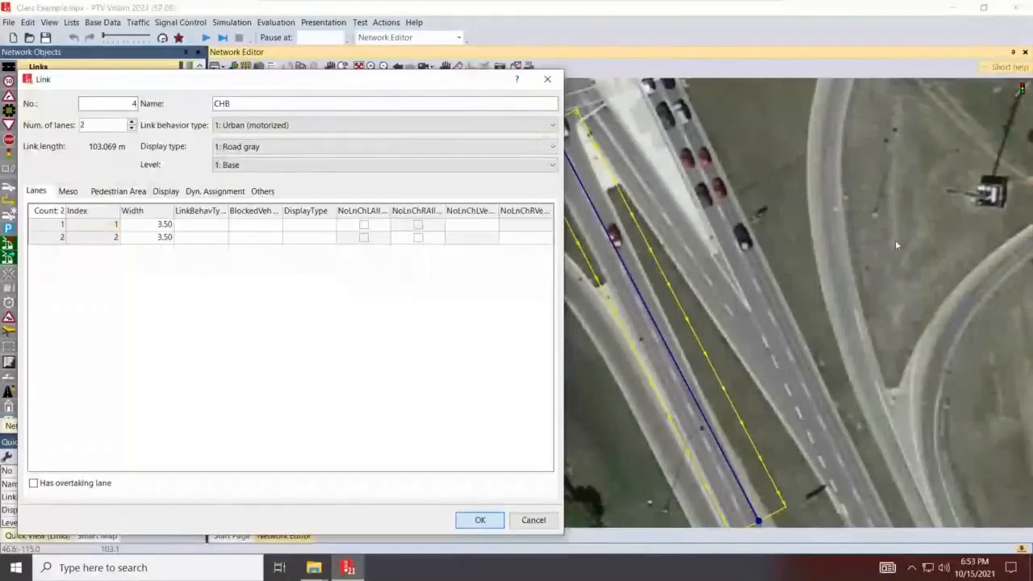
key("Return")
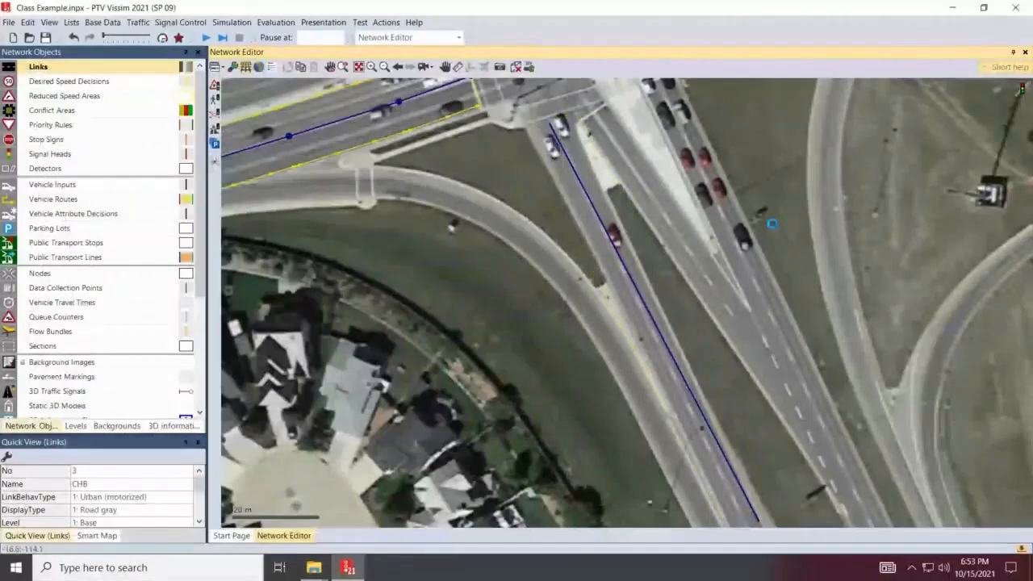
Align the southern departure link's downstream end with the pavement and move its upstream end up toward the crosswalk
left_click(771, 505)
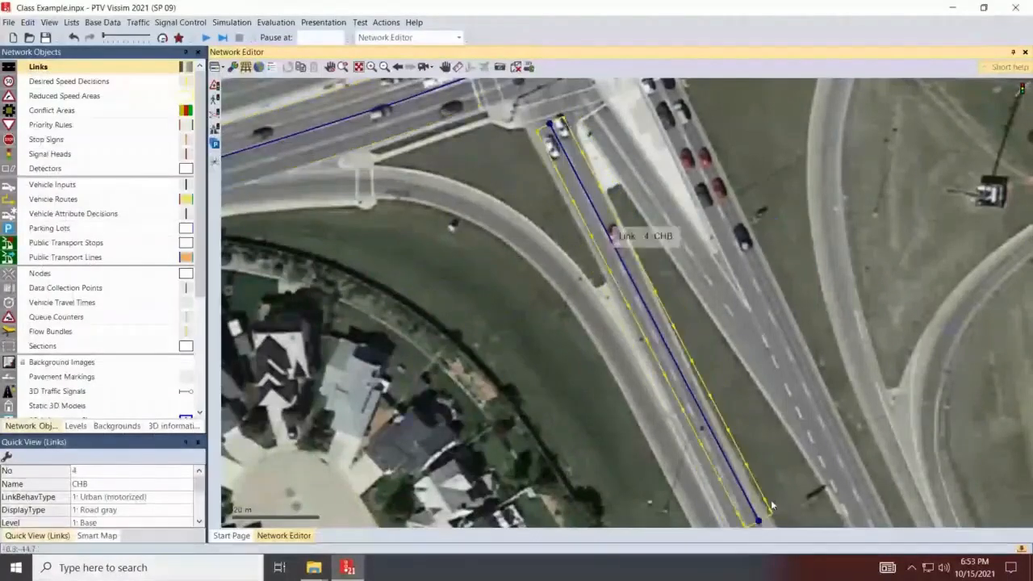
left_click_drag(770, 501, 791, 470)
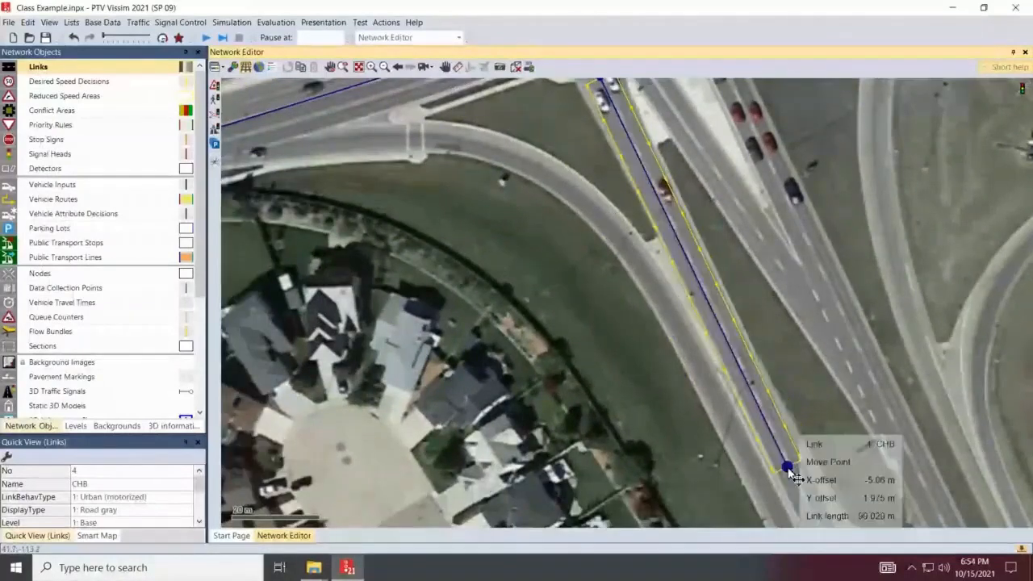
left_click_drag(557, 80, 703, 212)
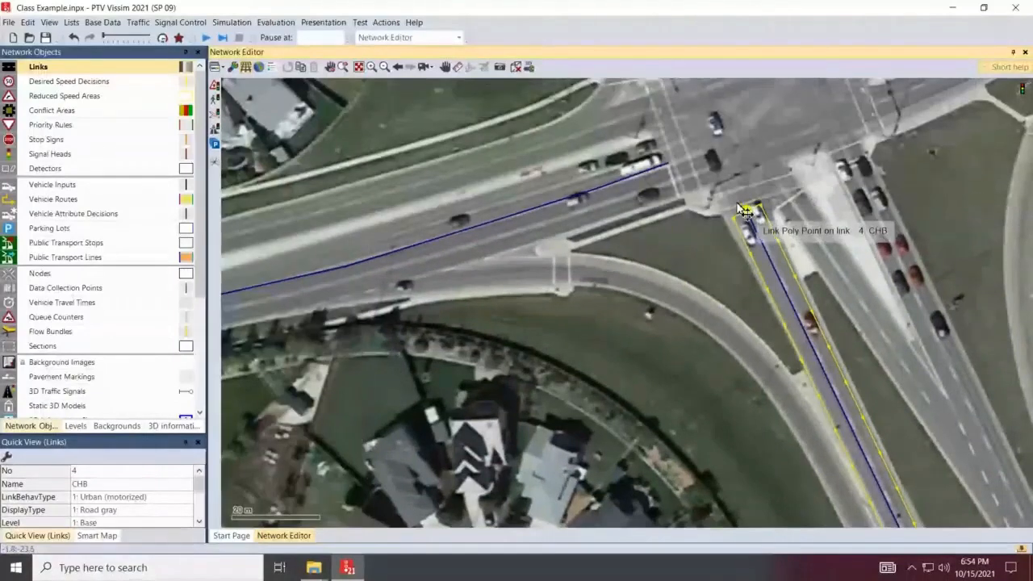
left_click_drag(745, 209, 736, 202)
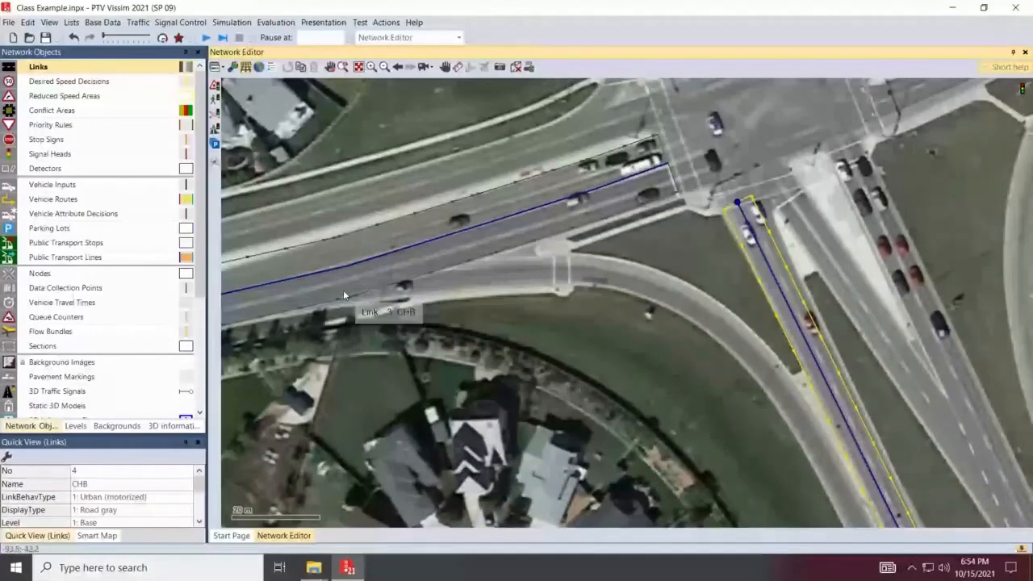
Add a connector from lane 1 of the four-lane CHB approach link to lane 1 of the southern departure link
left_click_drag(343, 289, 867, 462)
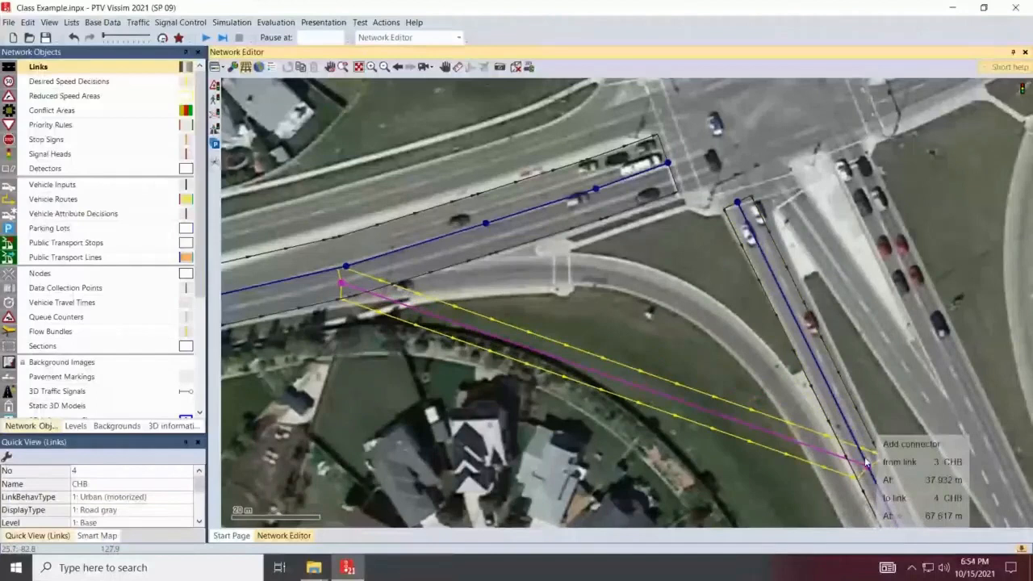
left_click_drag(866, 462, 866, 461)
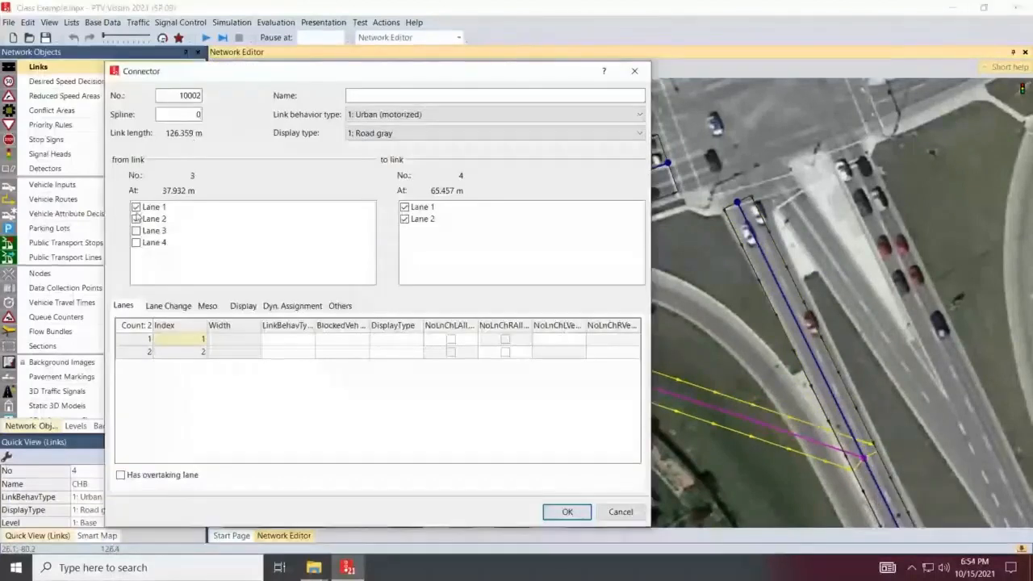
left_click(238, 217)
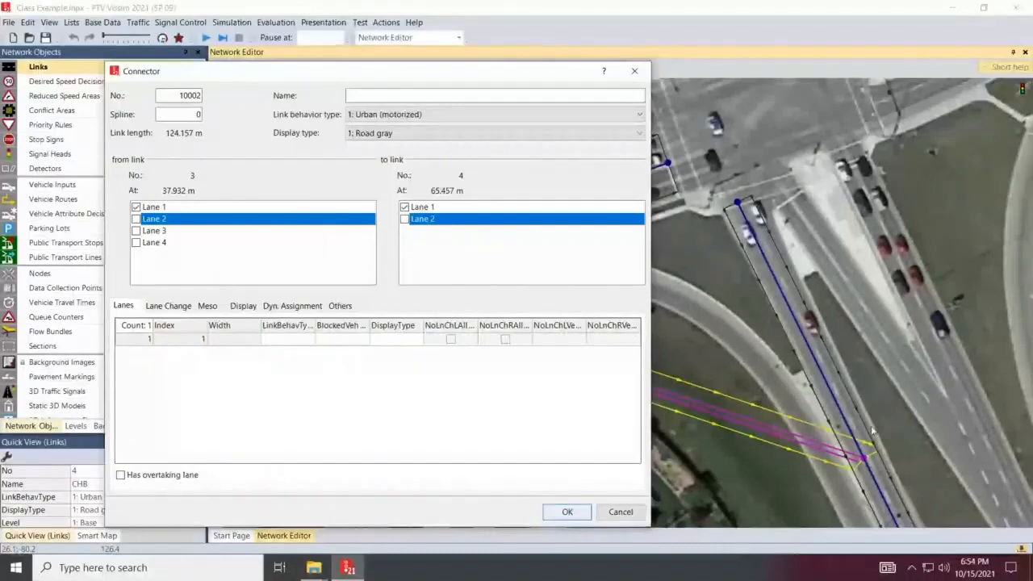
left_click(567, 512)
left_click(473, 342)
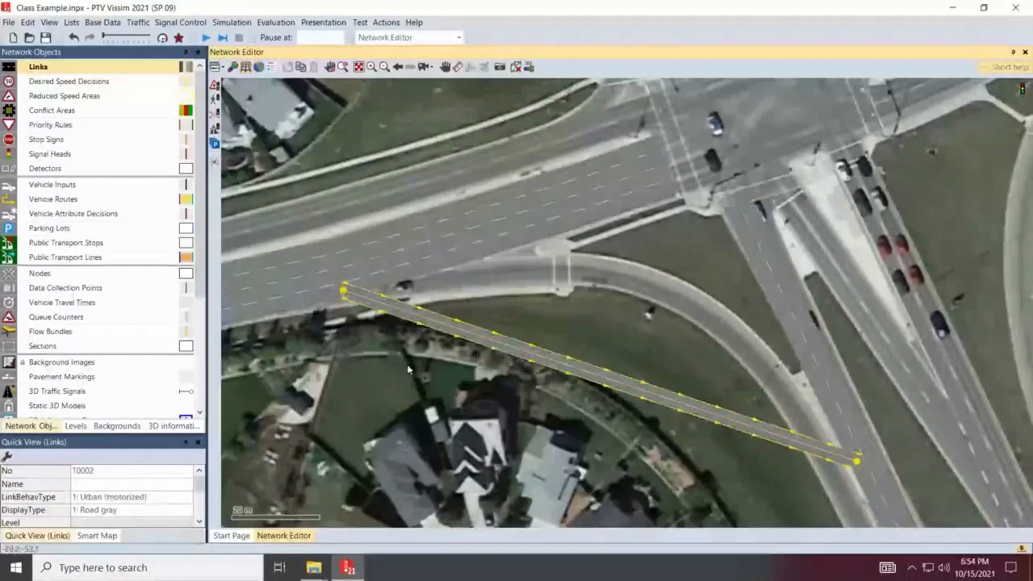
Try adding three intermediate points along the right-turn connector, and undo them
scroll(406, 364, "up", 2)
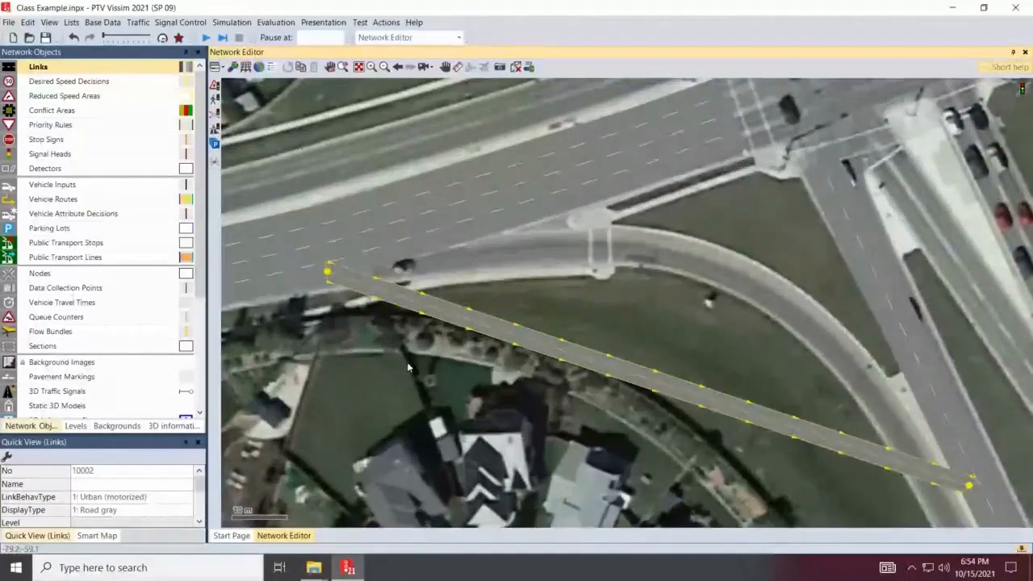
scroll(407, 361, "up", 1)
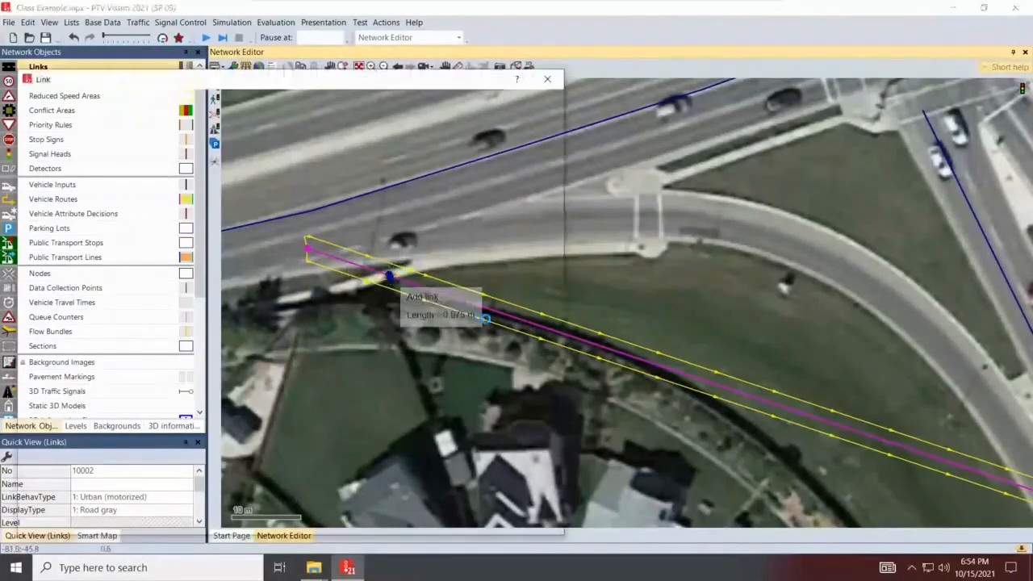
double_click(472, 319)
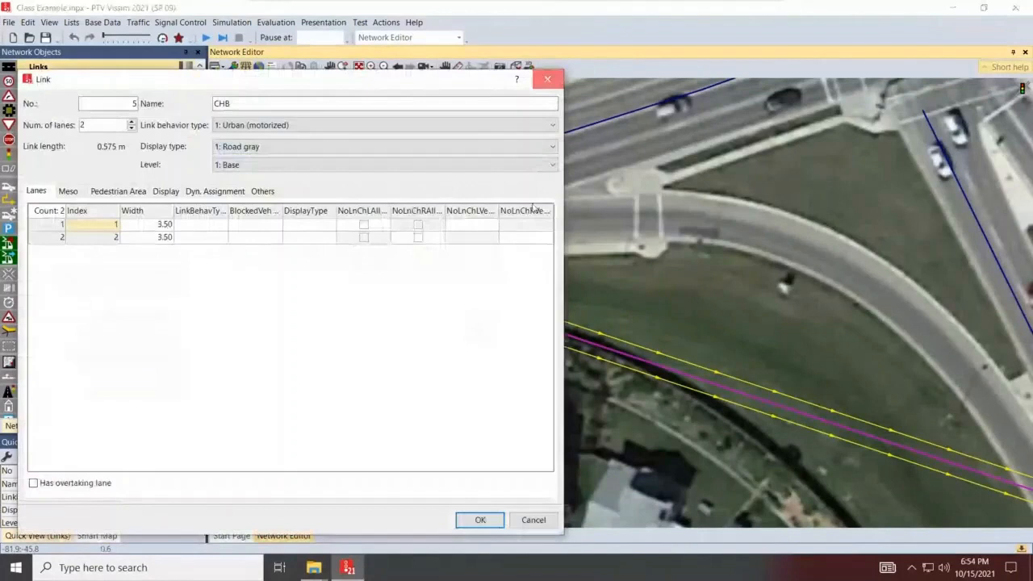
left_click(547, 79)
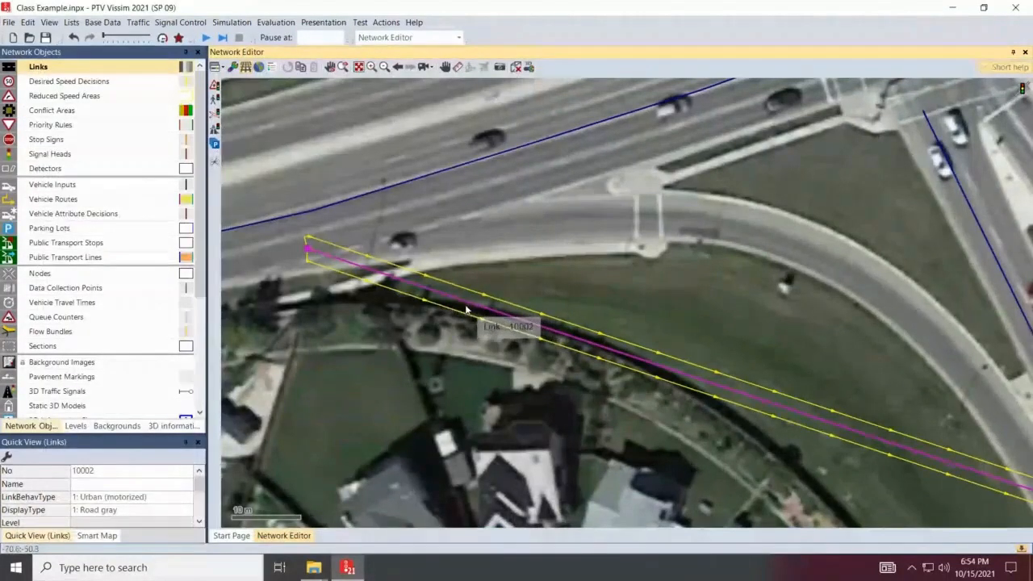
left_click(467, 303)
left_click(511, 317)
left_click(573, 337)
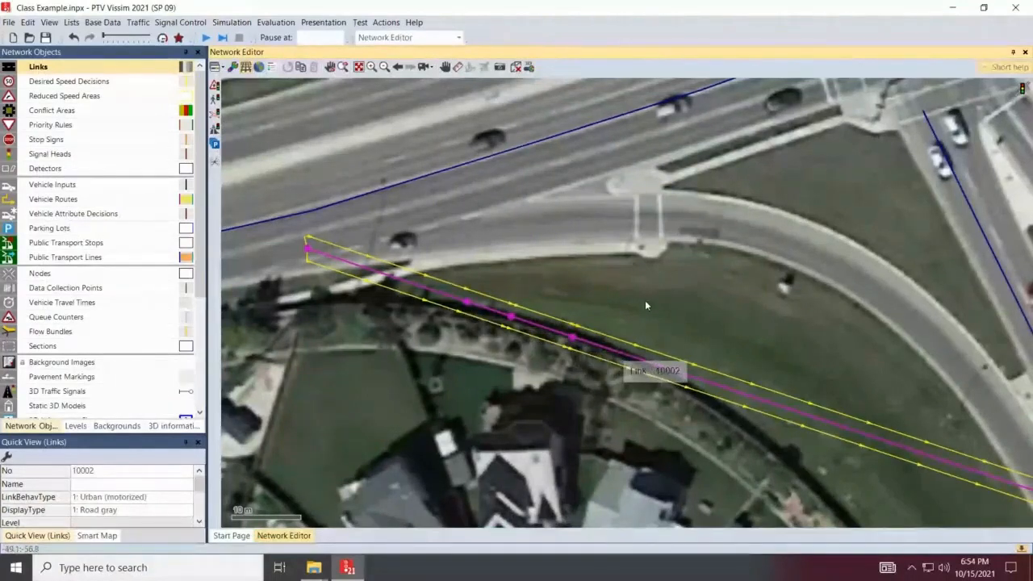
key("ctrl+z")
key("ctrl+z")
key("ctrl+z")
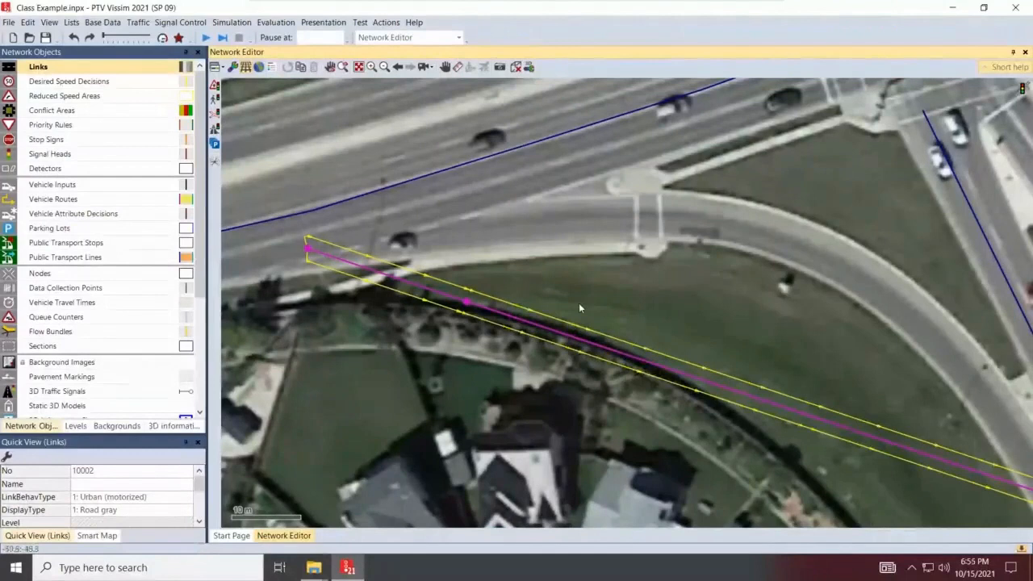
Set the right-turn connector's spline to 12 points
double_click(472, 300)
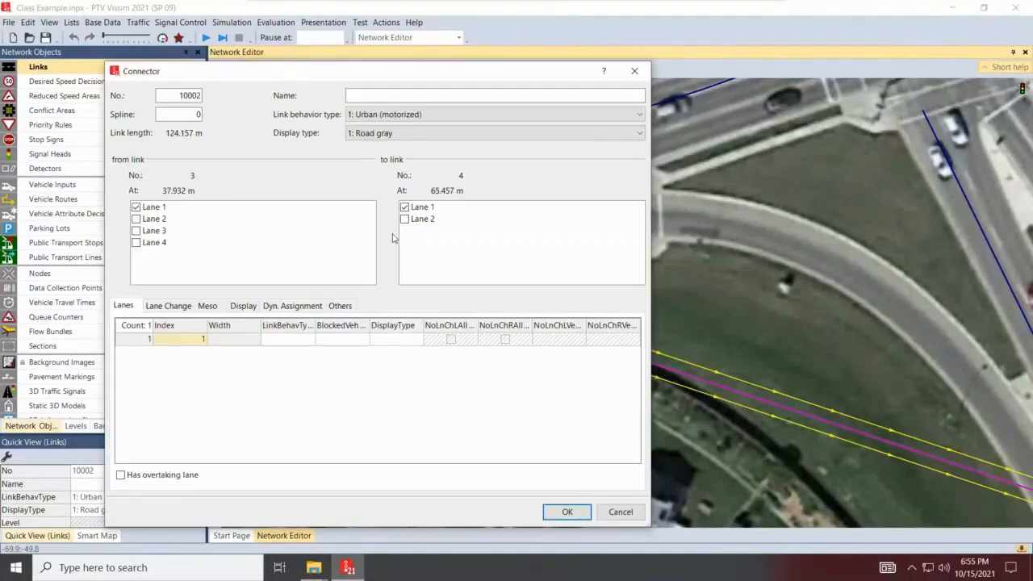
left_click(185, 114)
left_click_drag(242, 113, 259, 116)
type("12")
key("Return")
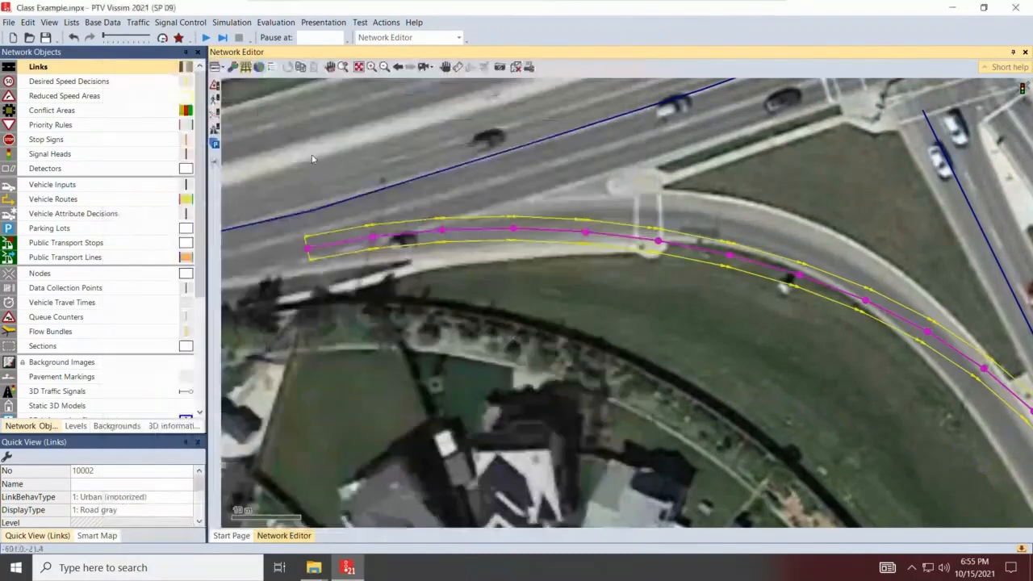
Examine the splined connector against the right-turn ramp, its merge area downstream and the stop line at the intersection
key("Right")
key("Down")
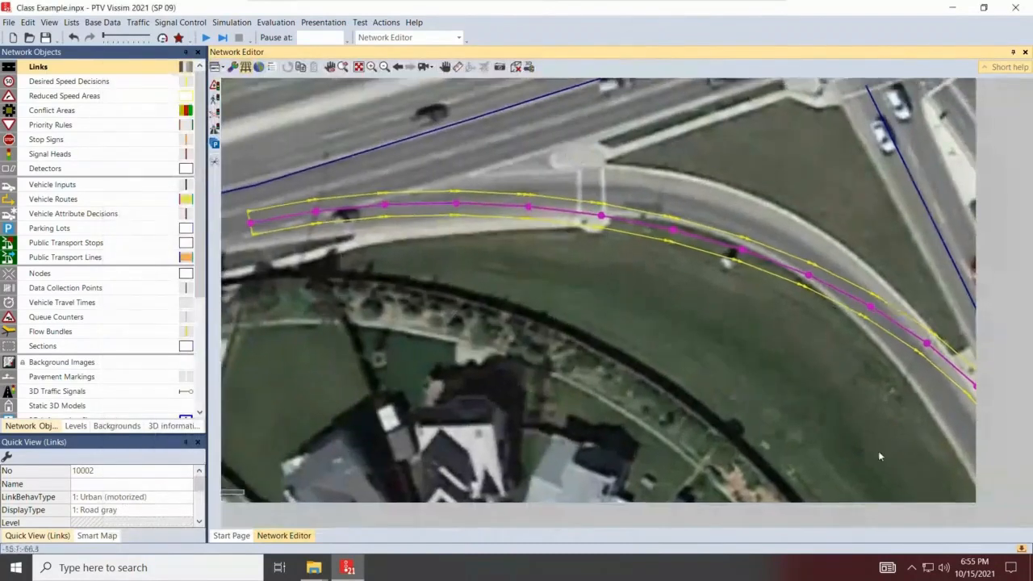
left_click_drag(787, 304, 572, 51)
left_click_drag(882, 456, 848, 398)
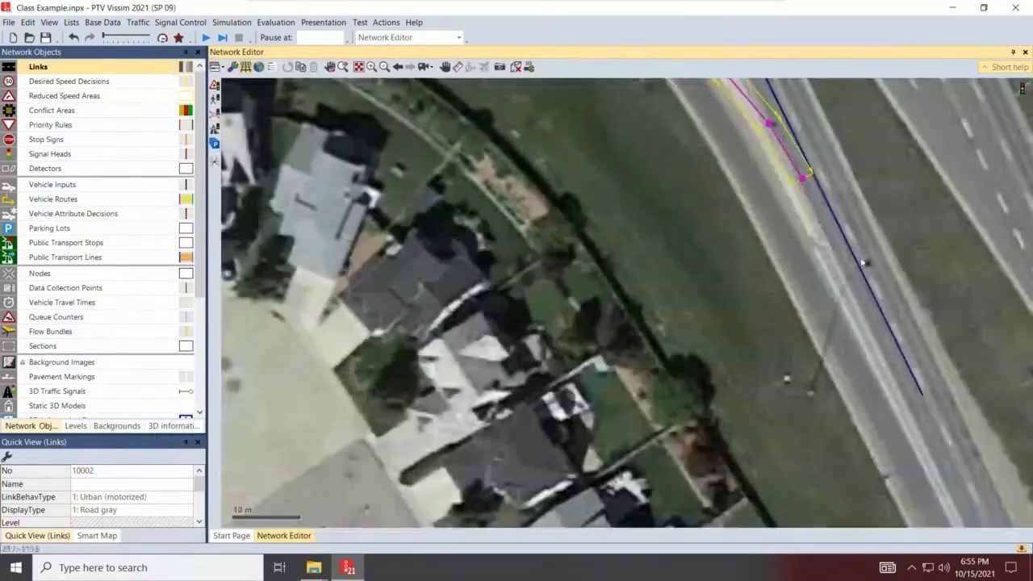
left_click_drag(924, 395, 598, 129)
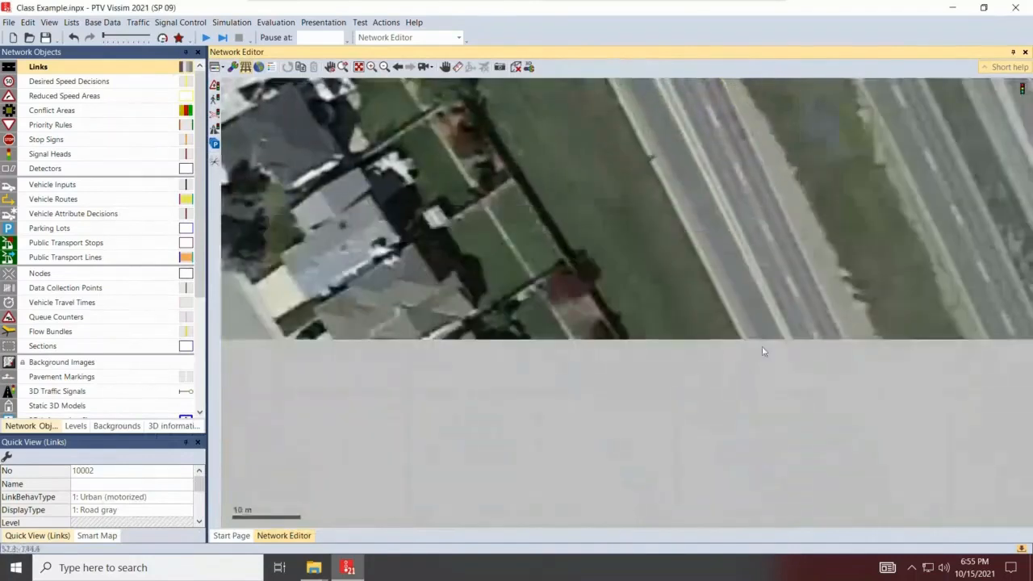
scroll(771, 388, "down", 3)
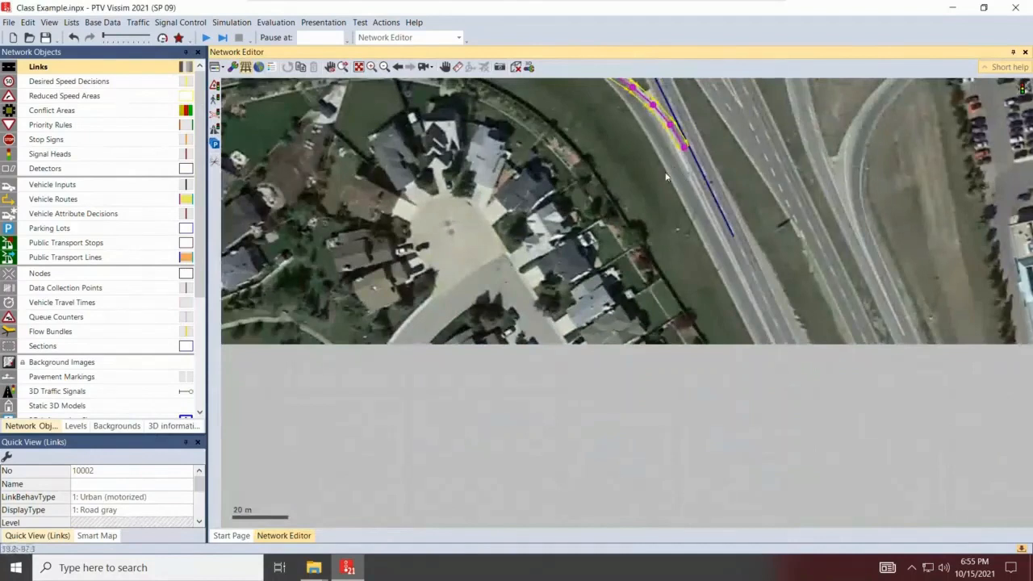
left_click_drag(654, 348, 705, 490)
left_click_drag(652, 223, 727, 371)
scroll(727, 371, "up", 1)
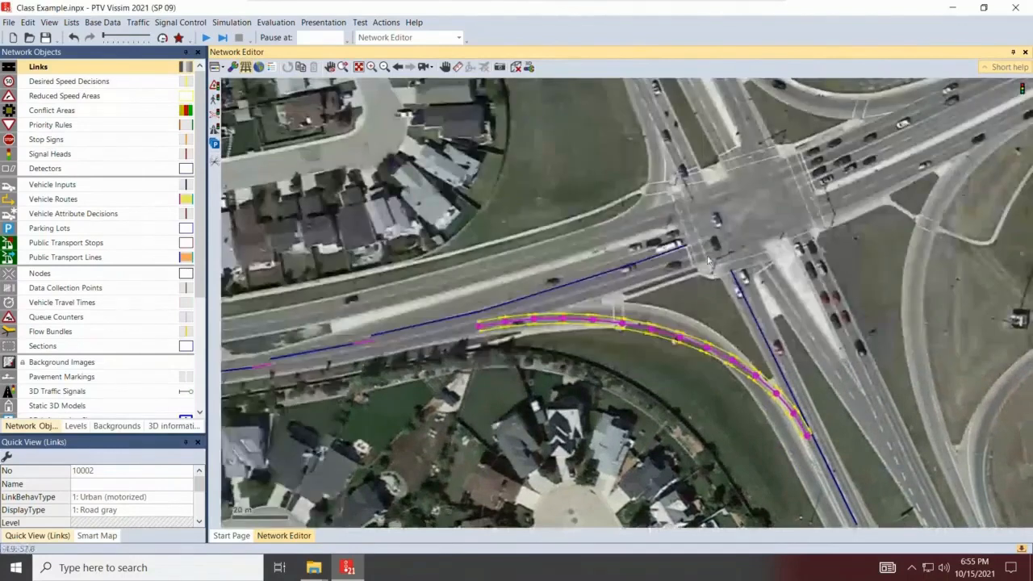
scroll(712, 259, "up", 5)
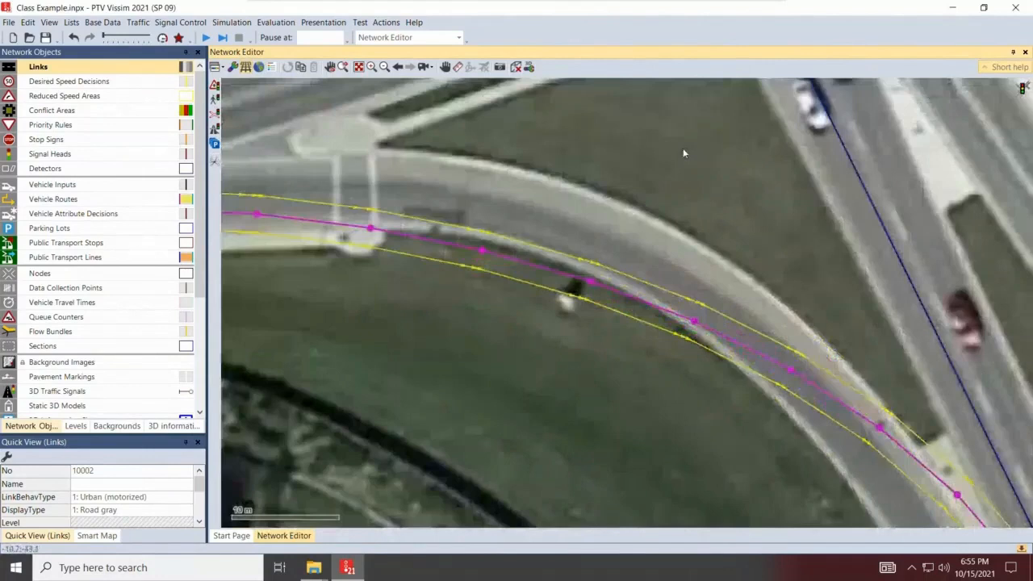
left_click_drag(682, 187, 694, 393)
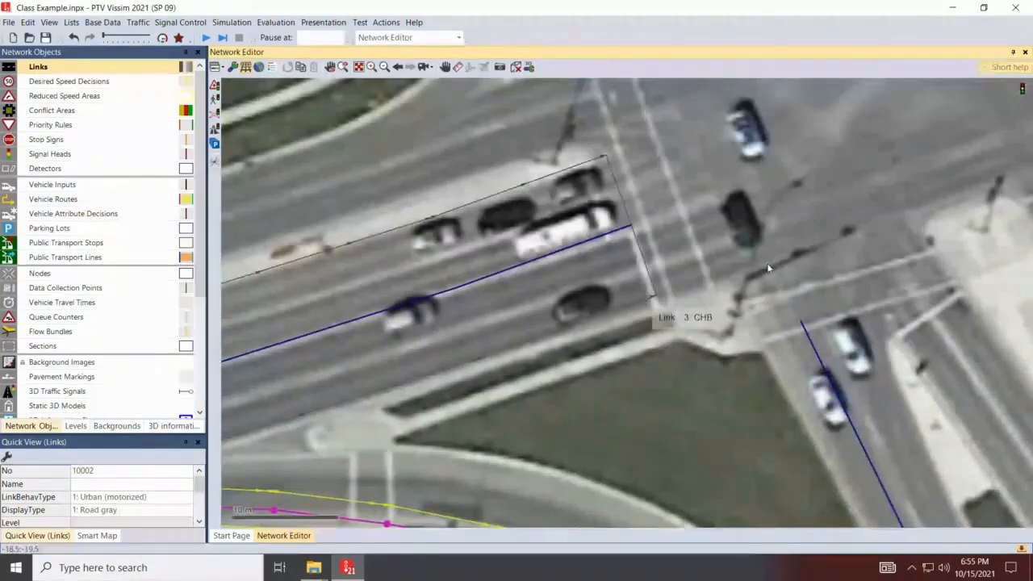
Delete the splined right-turn connector
scroll(612, 426, "down", 3)
left_click_drag(612, 427, 595, 316)
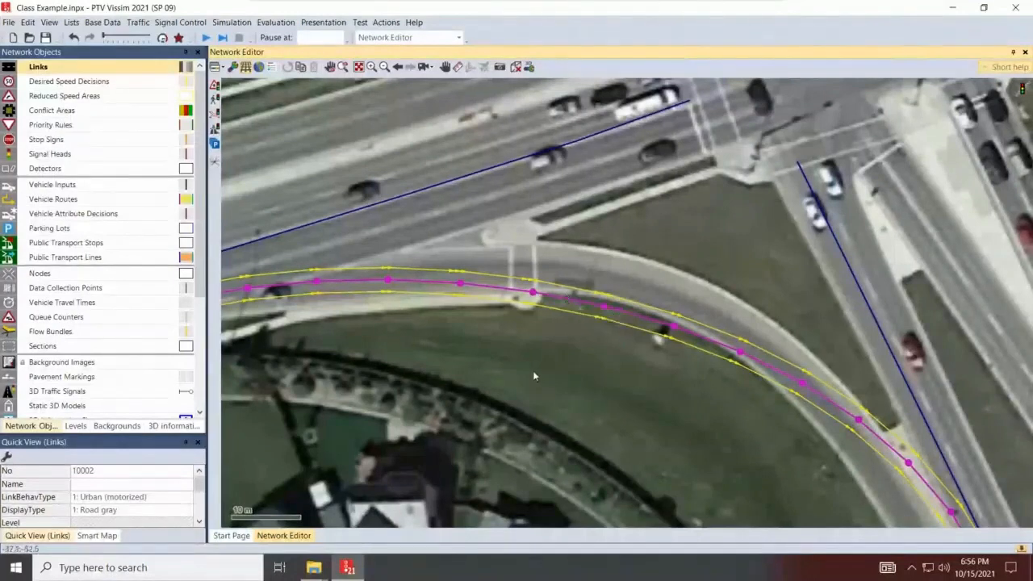
key("Delete")
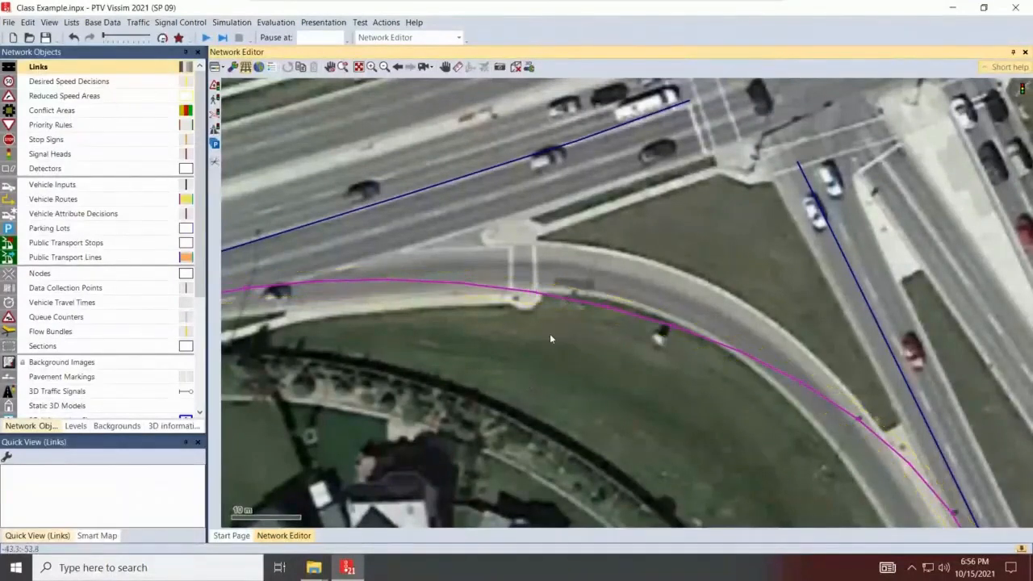
Draw a one-lane link about 116 m long from the right-turn ramp's entry to its downstream merge, with a lane width of 6 m
mouse_move(422, 275)
left_mouse_down()
mouse_move(445, 274)
mouse_move(509, 315)
mouse_move(906, 426)
mouse_move(694, 173)
mouse_move(763, 283)
mouse_move(836, 498)
left_mouse_up()
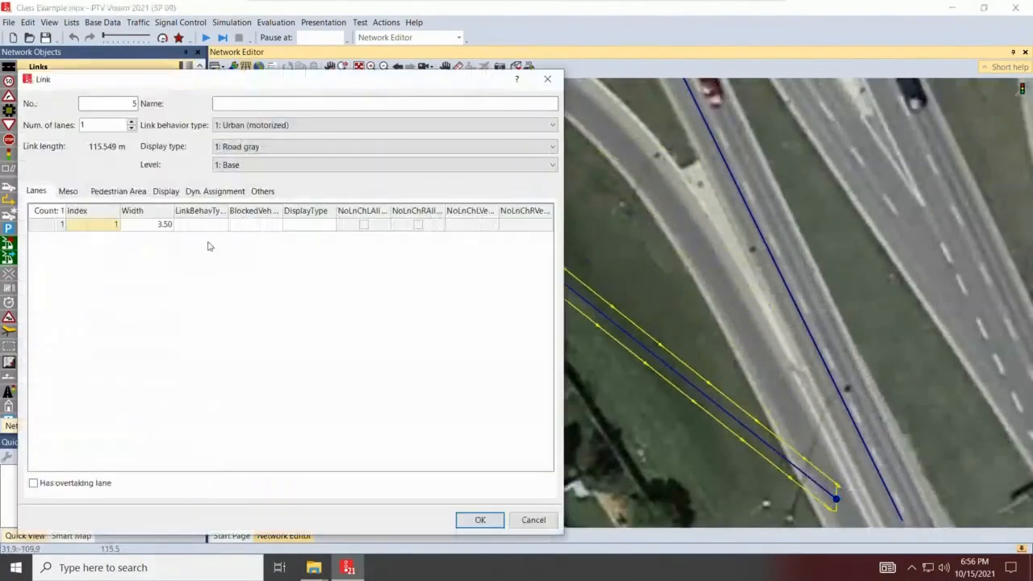
left_click(159, 229)
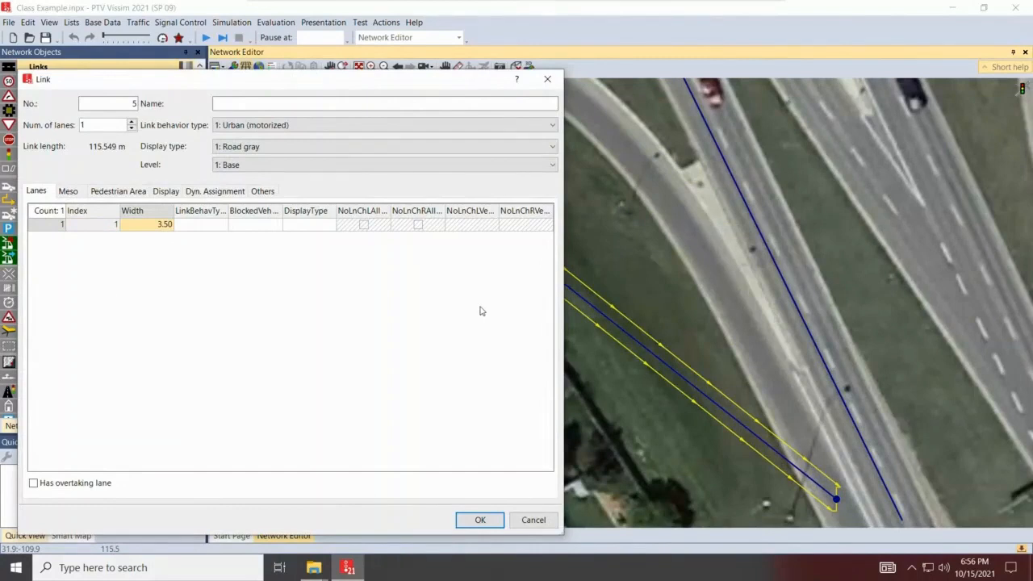
key("Tab")
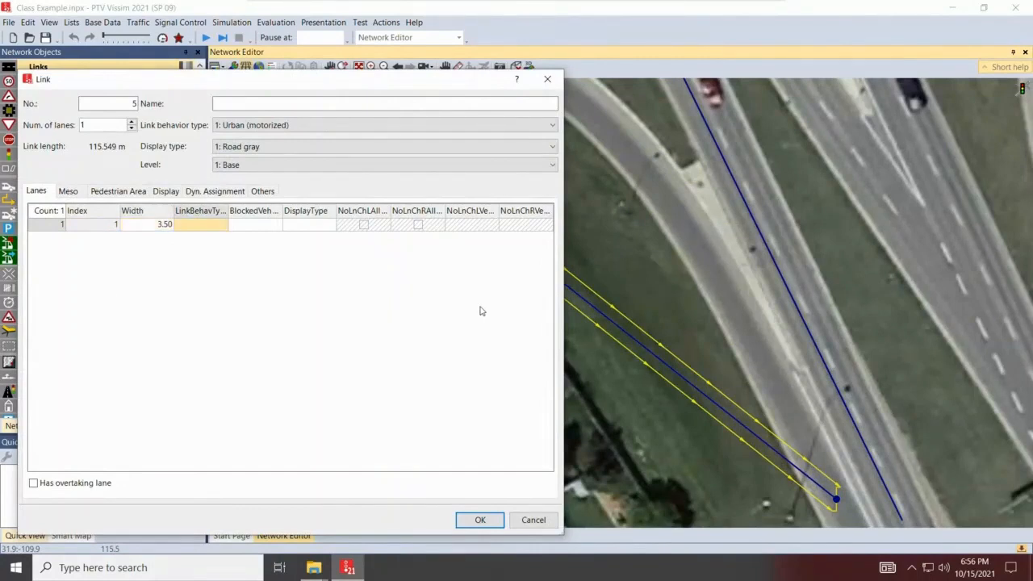
key("shift+Tab")
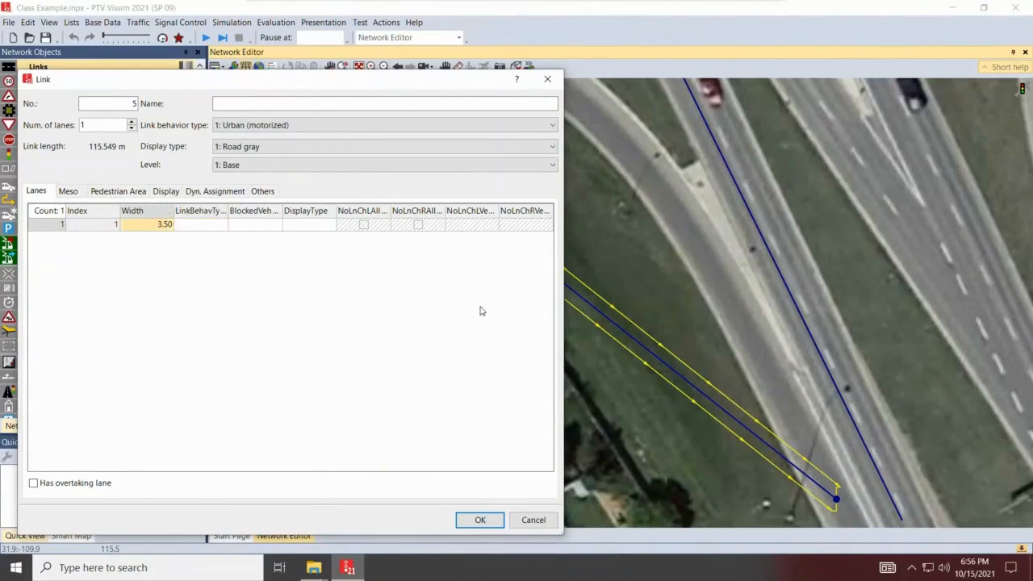
type("6")
left_click(476, 520)
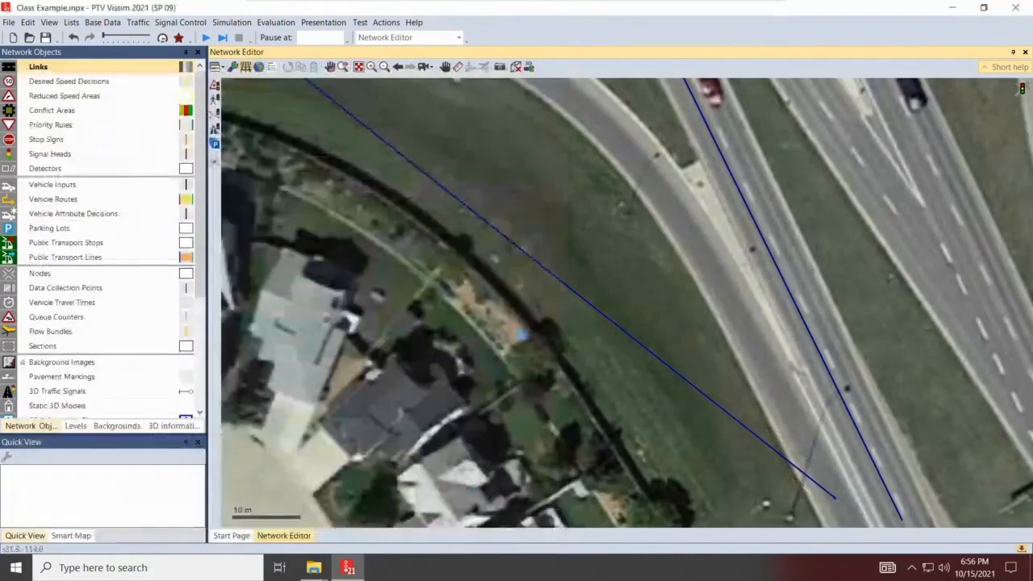
Add intermediate points along the straight stretch of the right-turn link and bend its downstream end onto the ramp
left_click(594, 306)
right_click(680, 373)
left_click_drag(680, 373, 723, 279)
left_click_drag(652, 408, 746, 392)
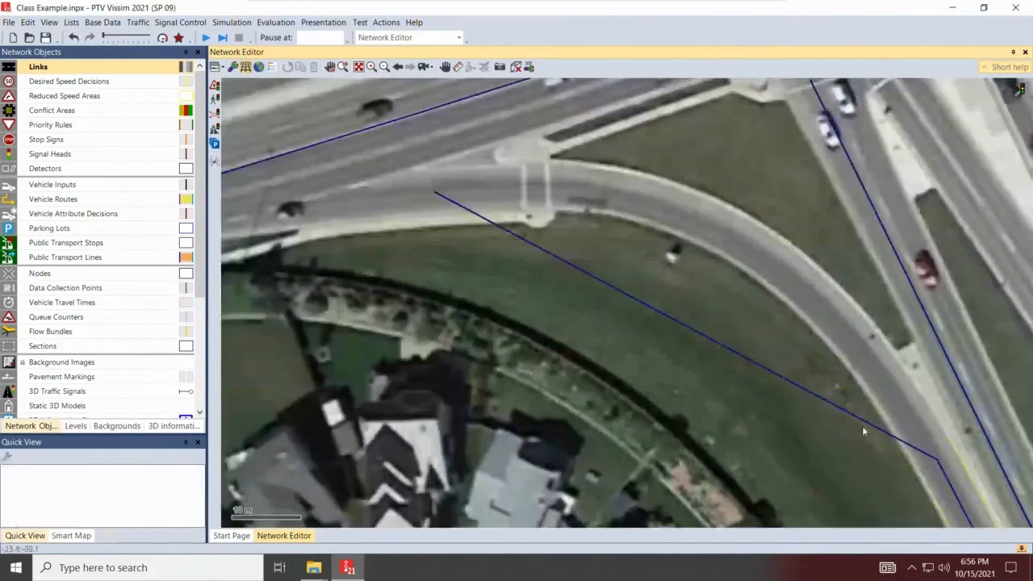
left_click(768, 383)
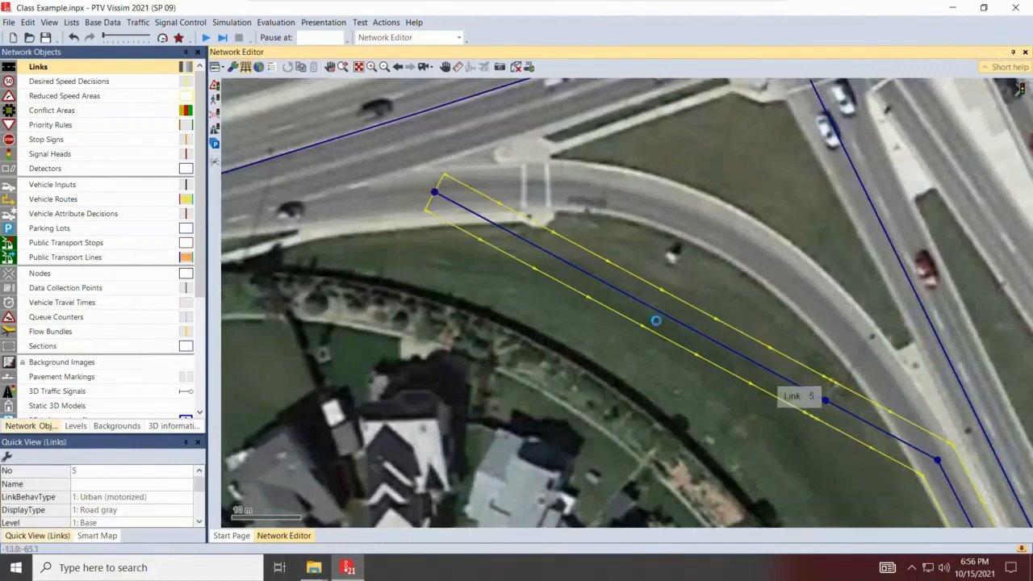
right_click(628, 296, "ctrl")
right_click(543, 253, "ctrl")
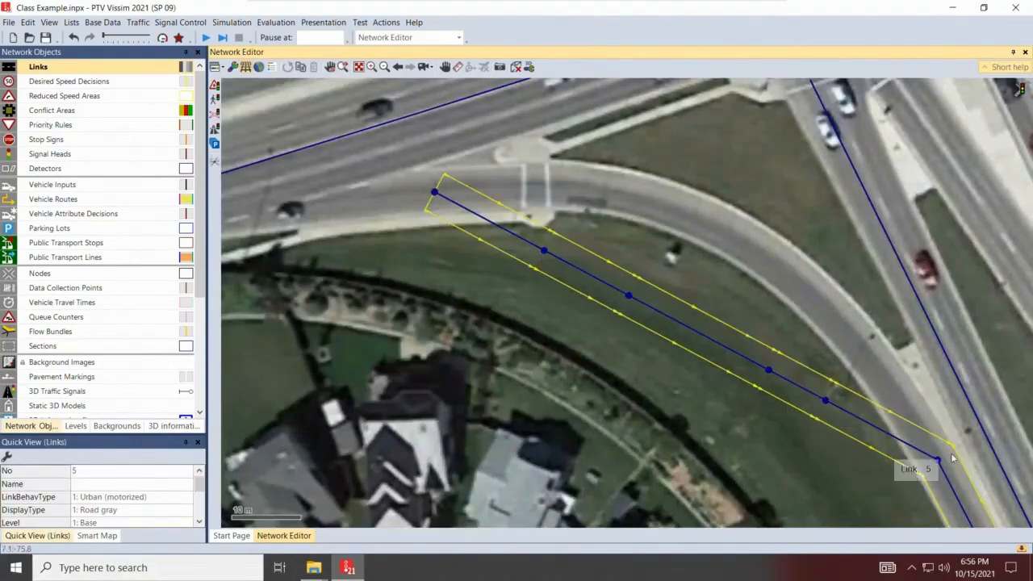
Move the right-turn link's intermediate points onto the ramp's centreline so the link follows the curve through the crosswalk
left_click_drag(825, 400, 878, 365)
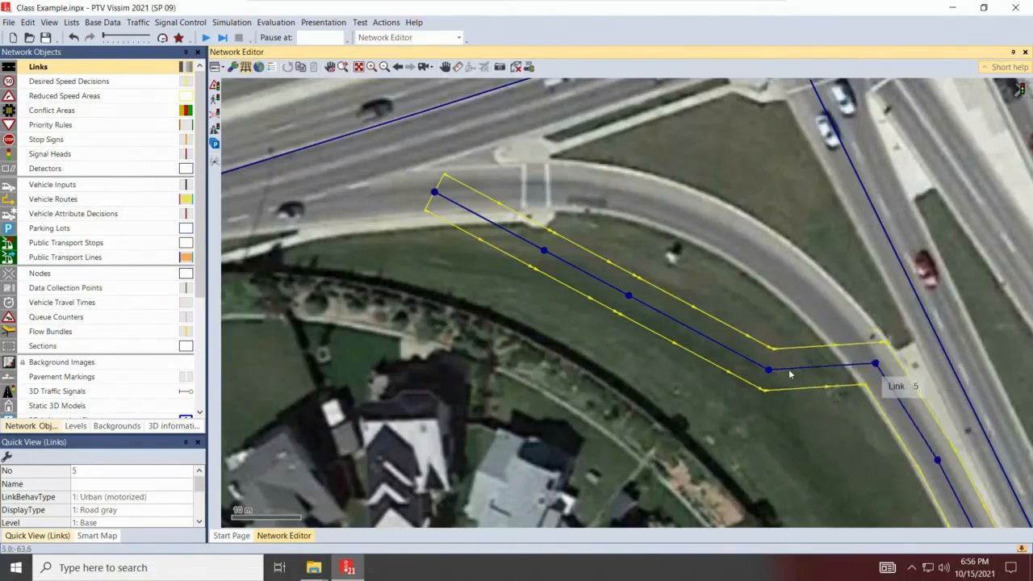
left_click_drag(770, 369, 768, 284)
left_click_drag(629, 295, 749, 230)
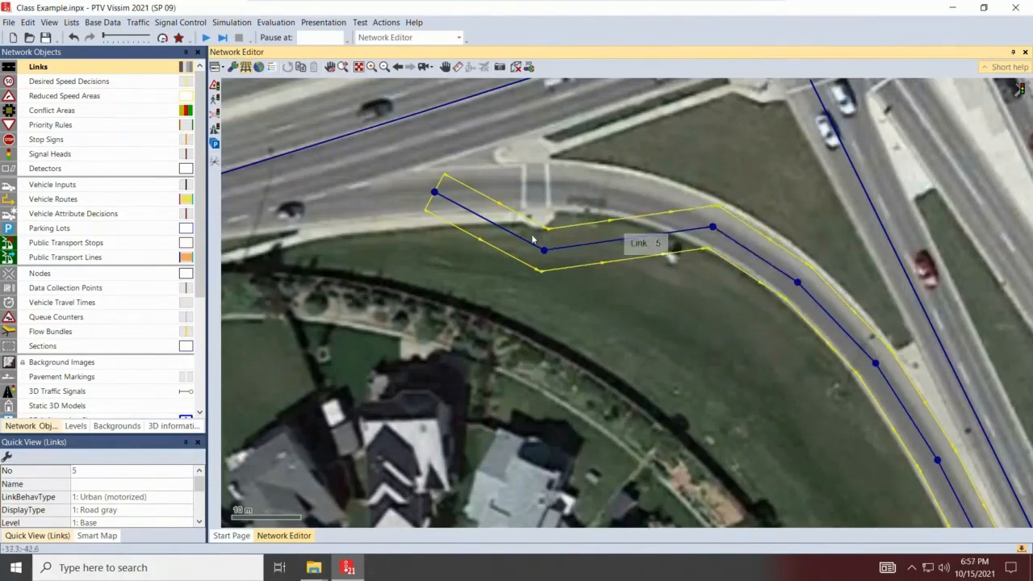
left_click_drag(544, 249, 624, 190)
left_click_drag(763, 382, 1032, 501)
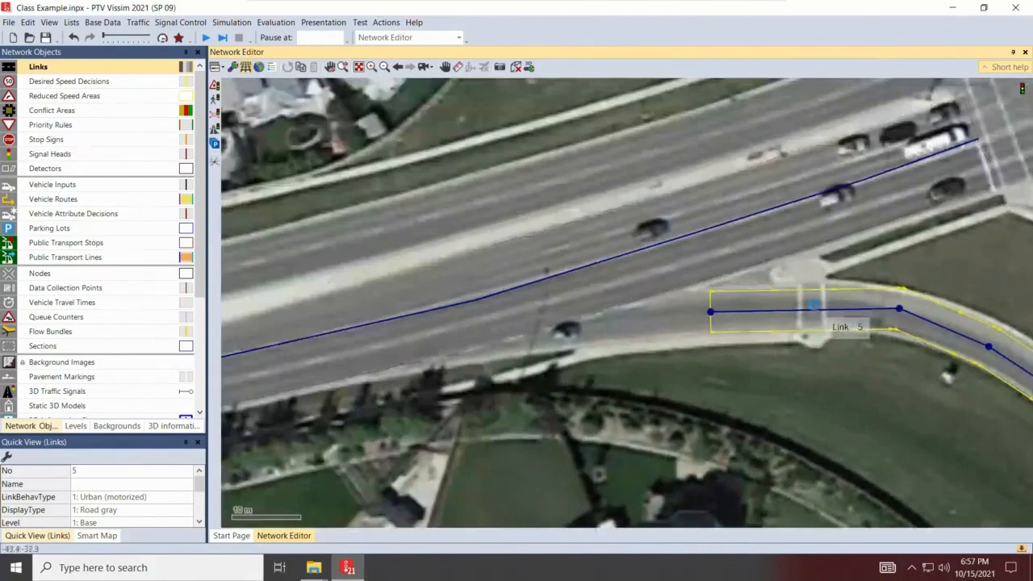
left_click_drag(815, 313, 810, 306)
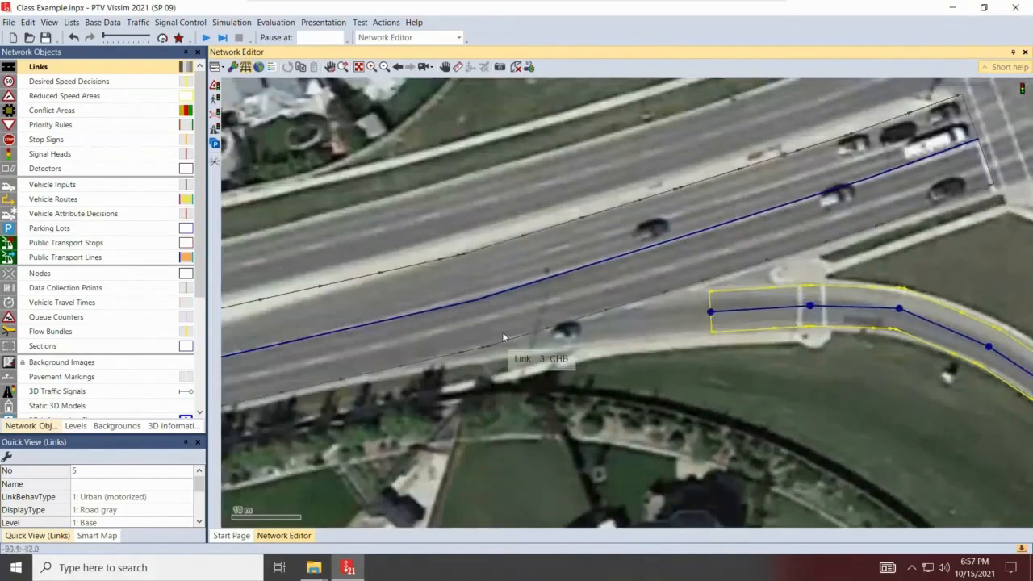
Create a connector from lane 1 of the four-lane CHB link to lane 1 of the right-turn link
left_click_drag(446, 349, 710, 318)
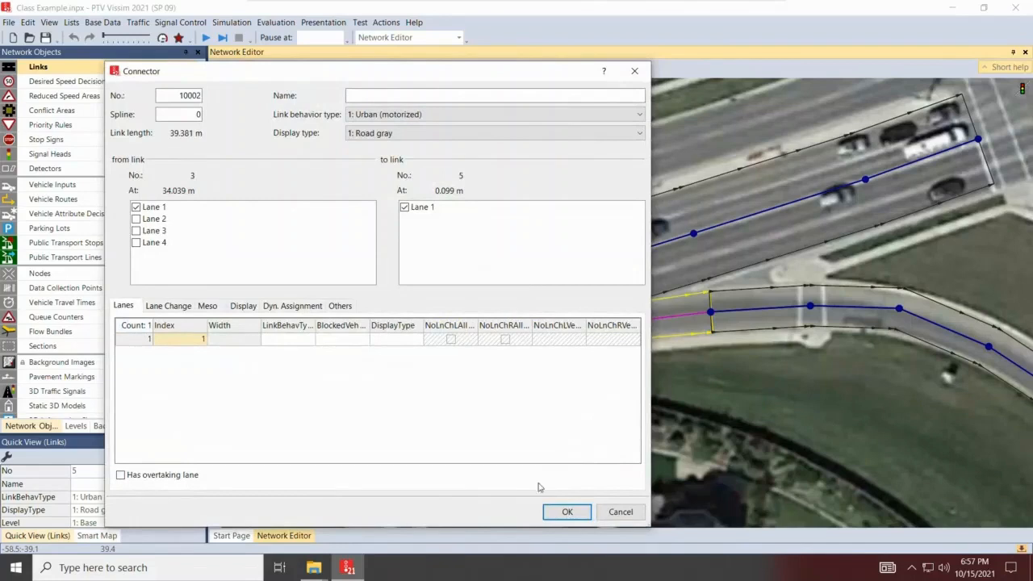
left_click(565, 512)
left_click(609, 322)
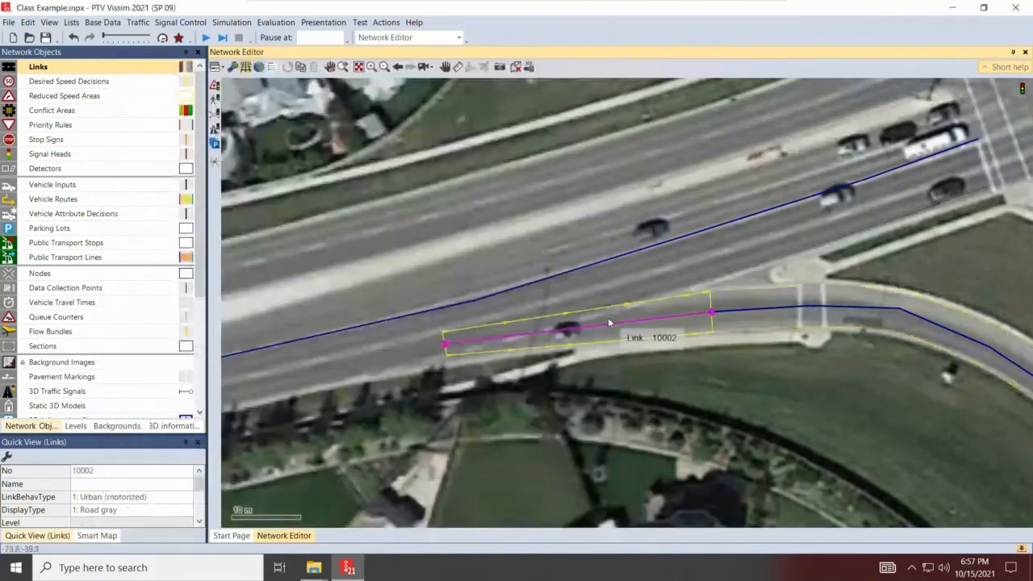
Check the four-lane CHB link's lane settings and the start of the right-turn link
double_click(417, 348)
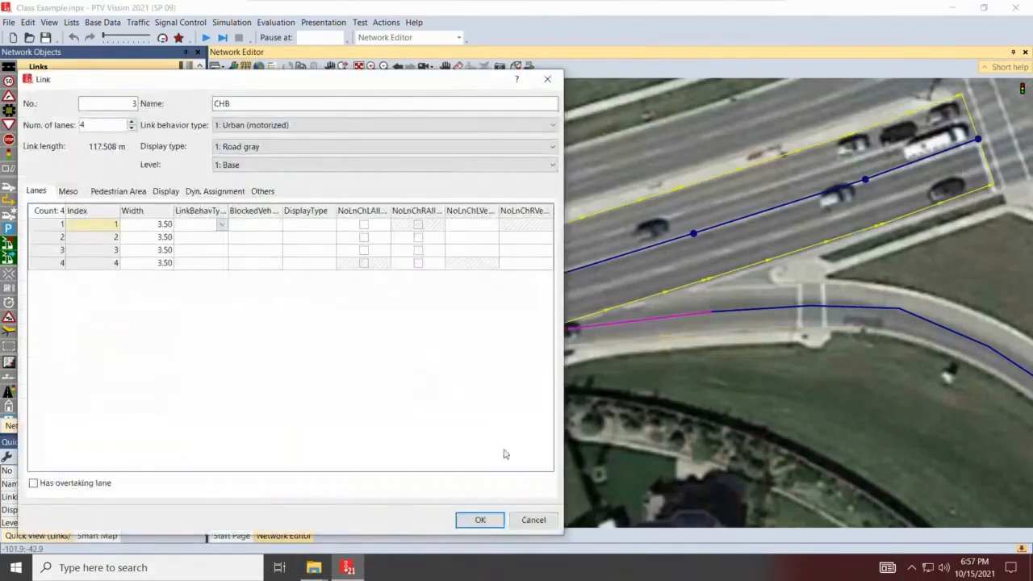
left_click(531, 520)
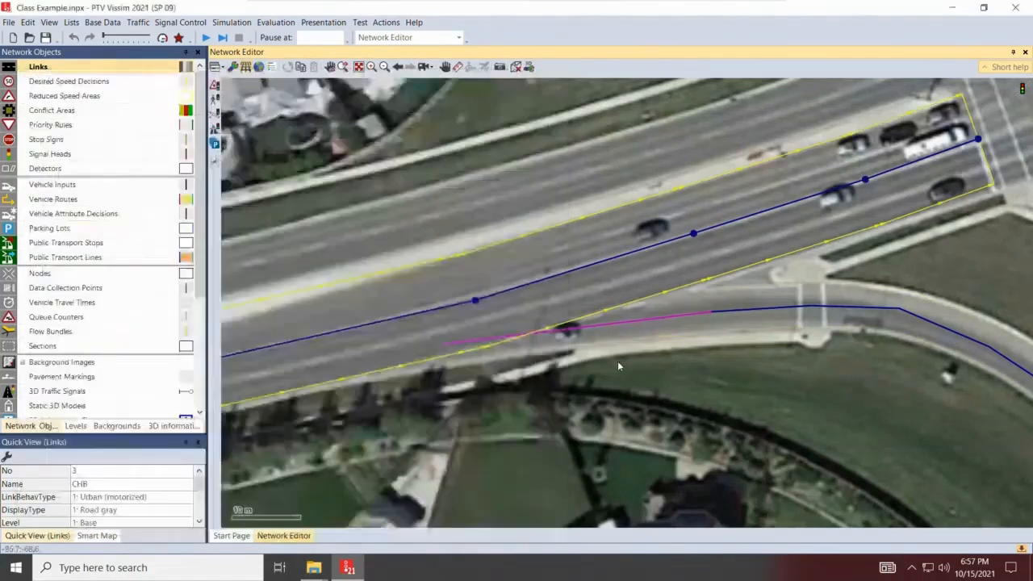
left_click(761, 306)
left_click(762, 306)
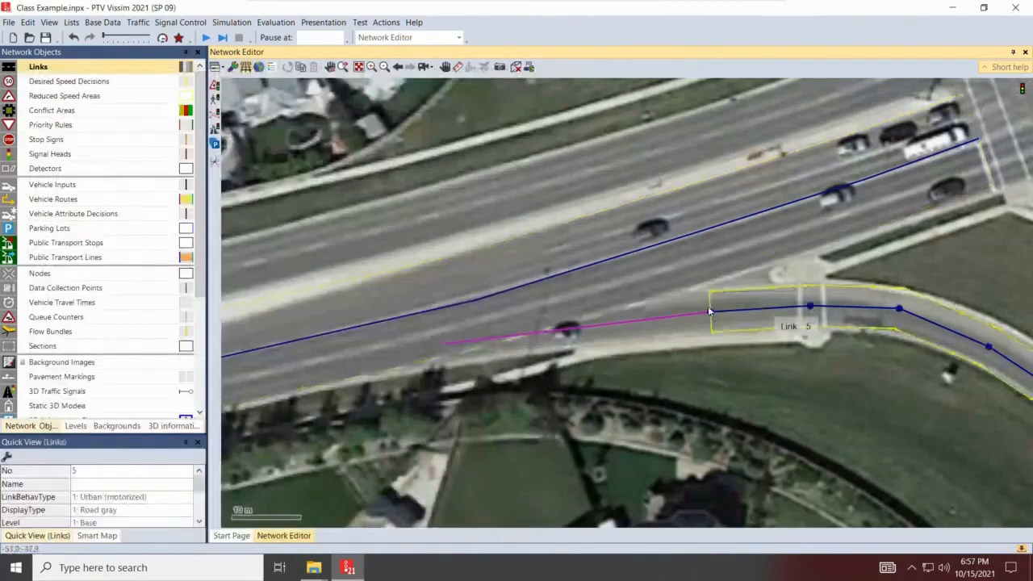
left_click(725, 378)
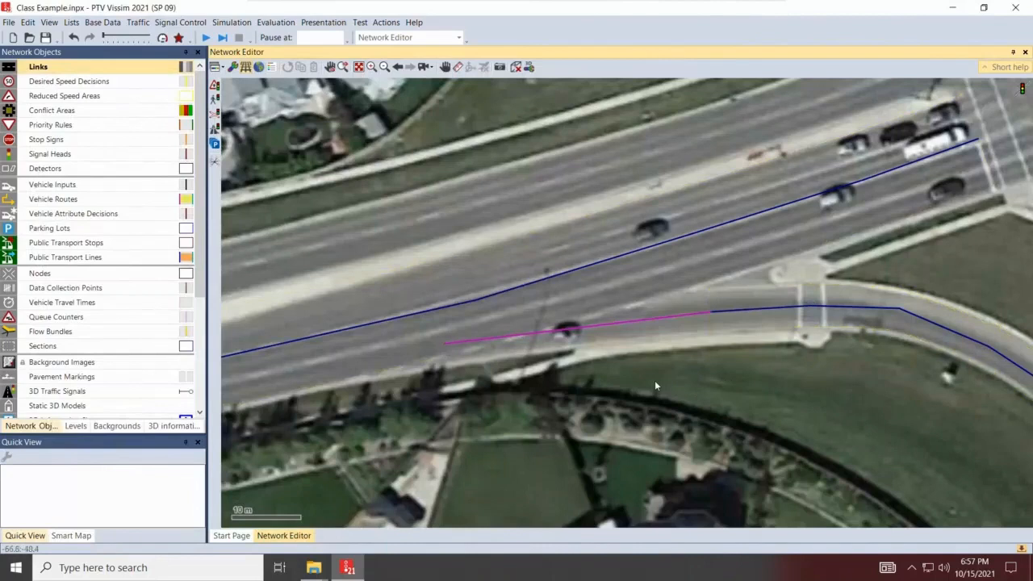
Show the links as road surfaces and examine the CHB approach, its lane additions and the right-turn ramp
key("ctrl+w")
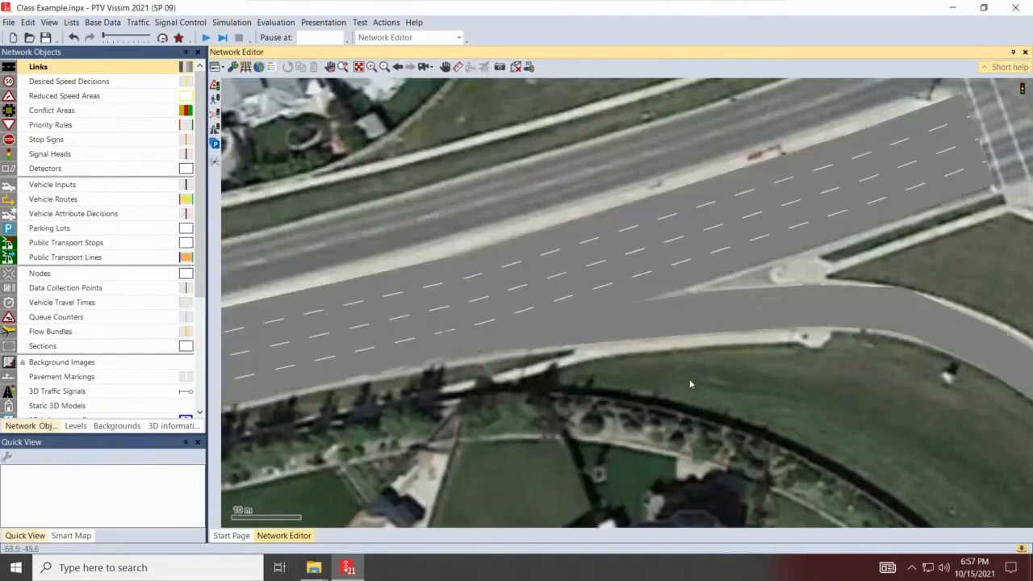
scroll(795, 355, "down", 1)
scroll(839, 382, "down", 1)
scroll(839, 382, "down", 1)
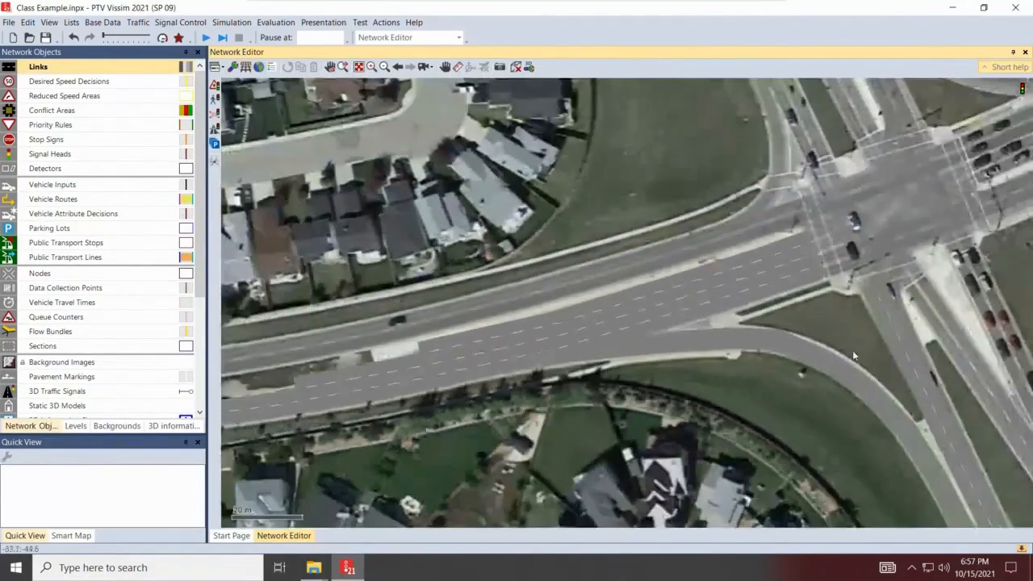
left_click(813, 365)
left_click_drag(750, 419, 659, 358)
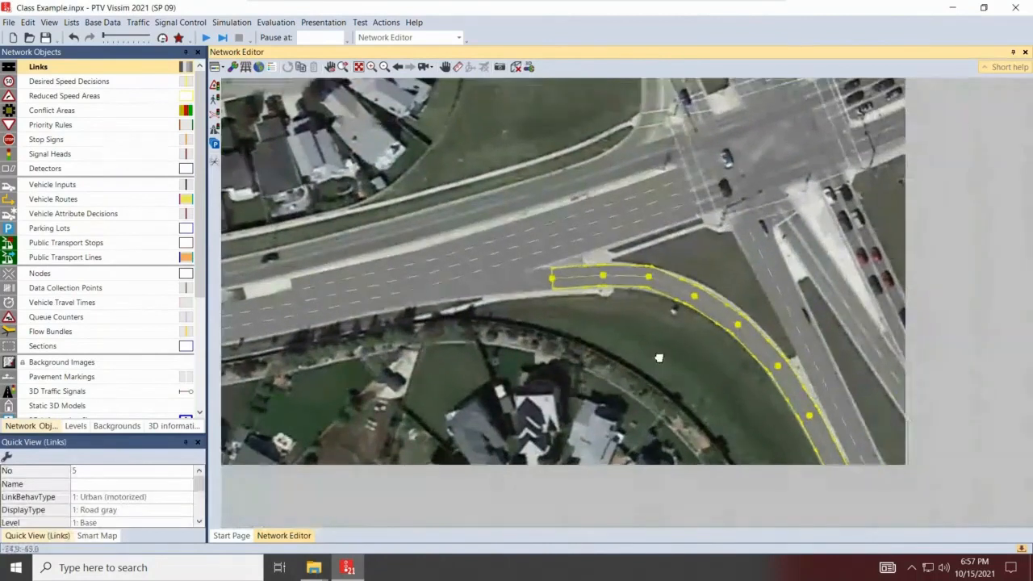
left_click(659, 358)
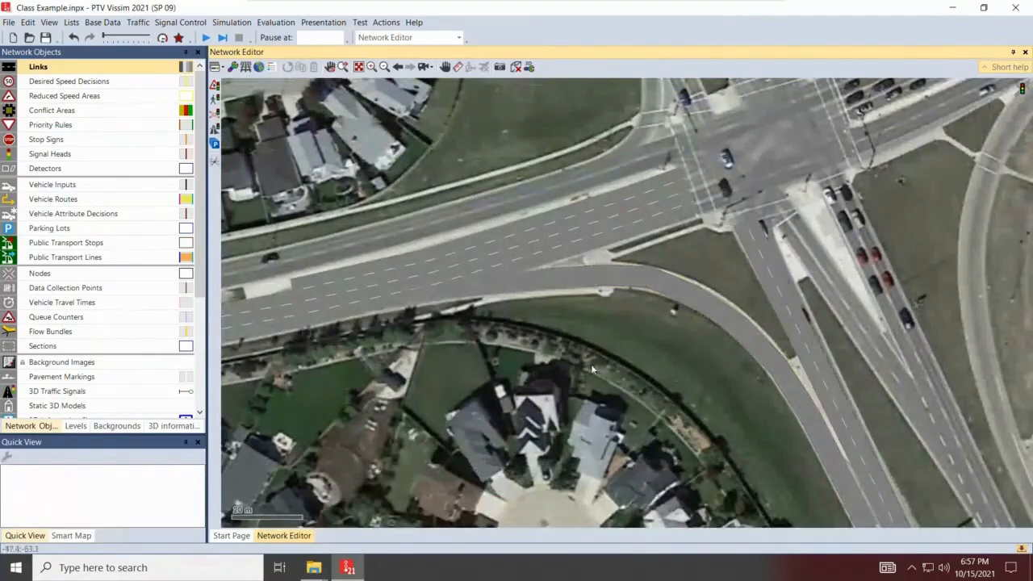
left_click_drag(436, 313, 553, 293)
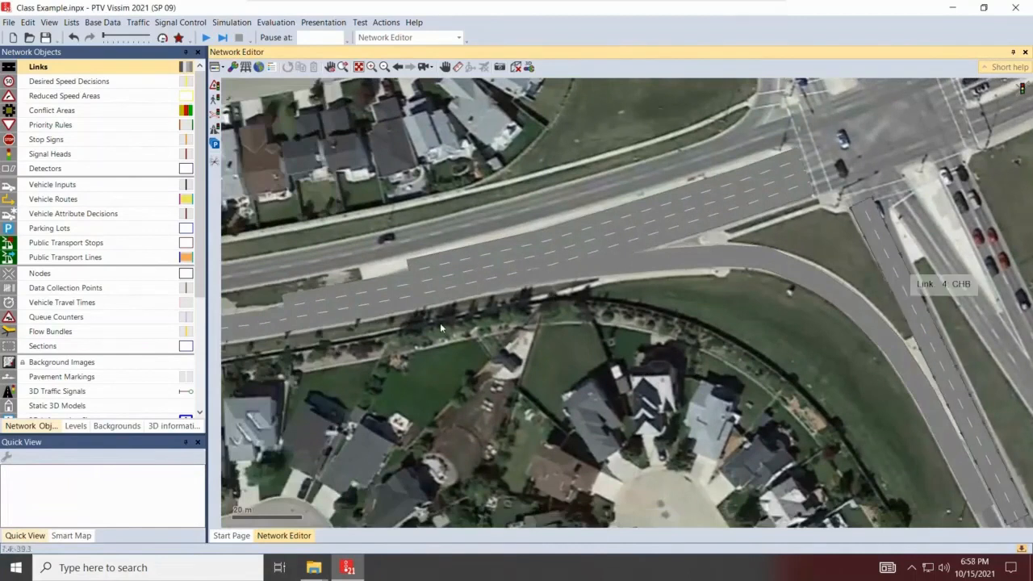
left_click_drag(708, 385, 1024, 379)
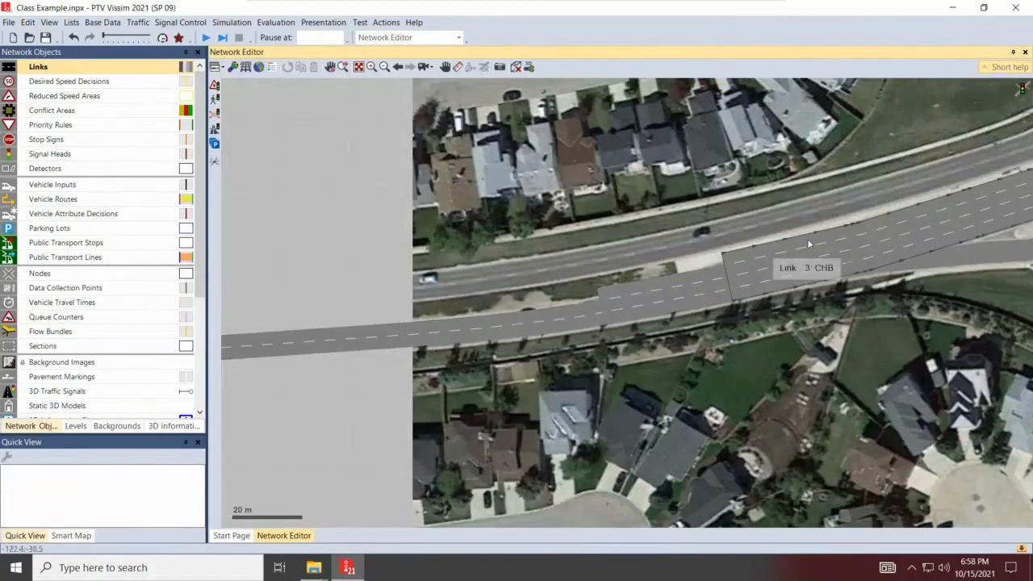
left_click_drag(870, 245, 646, 315)
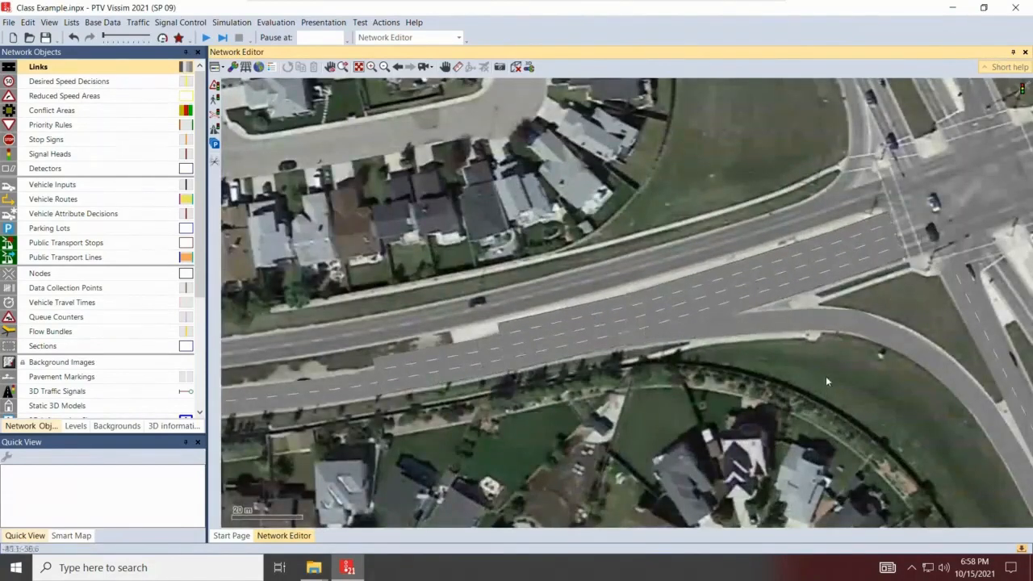
Return to the wireframe display and split the four-lane CHB link about 39 m before the stop line
key("ctrl+a")
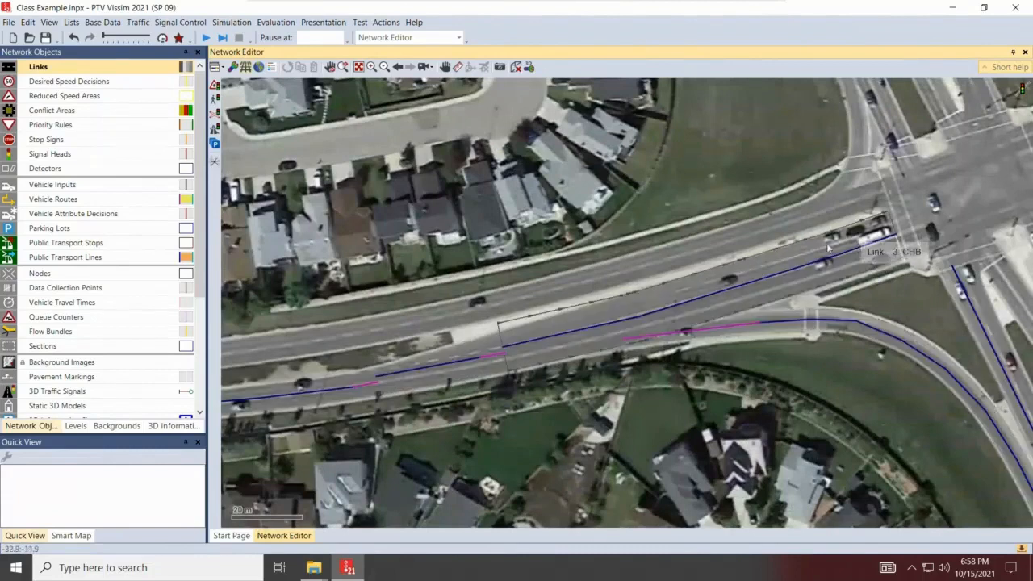
scroll(827, 248, "up", 1)
scroll(861, 211, "up", 3)
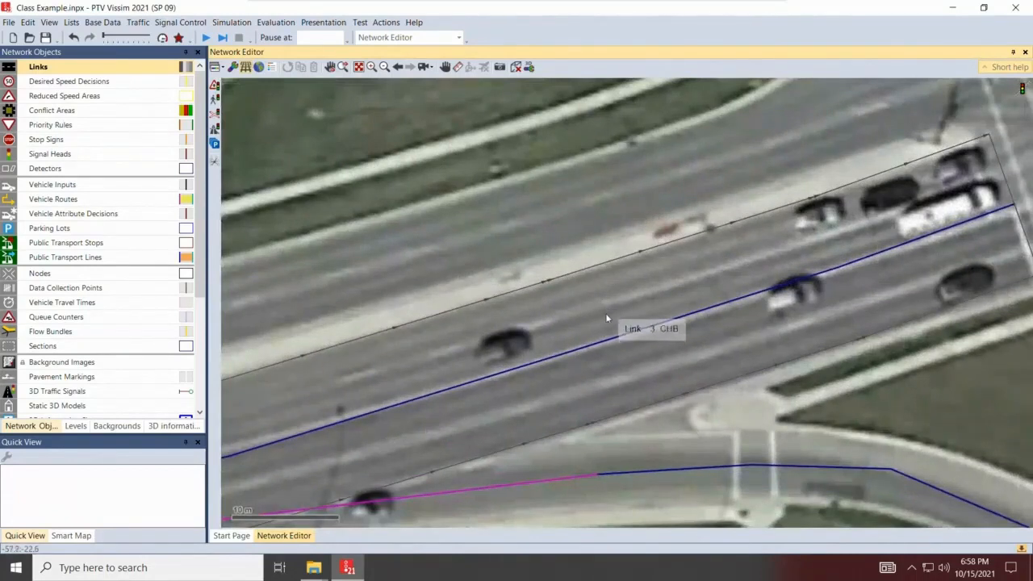
right_click(606, 312)
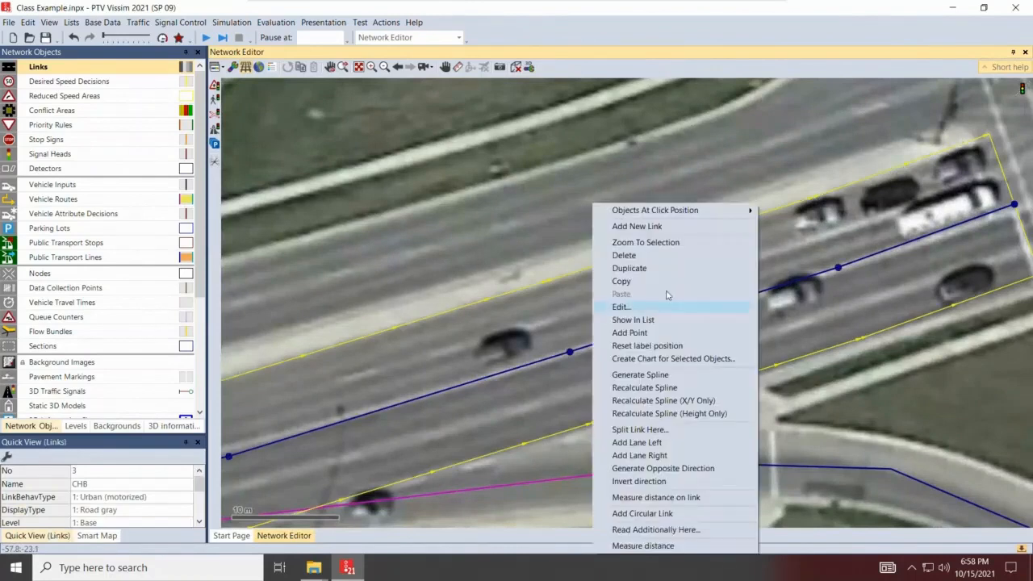
left_click(654, 430)
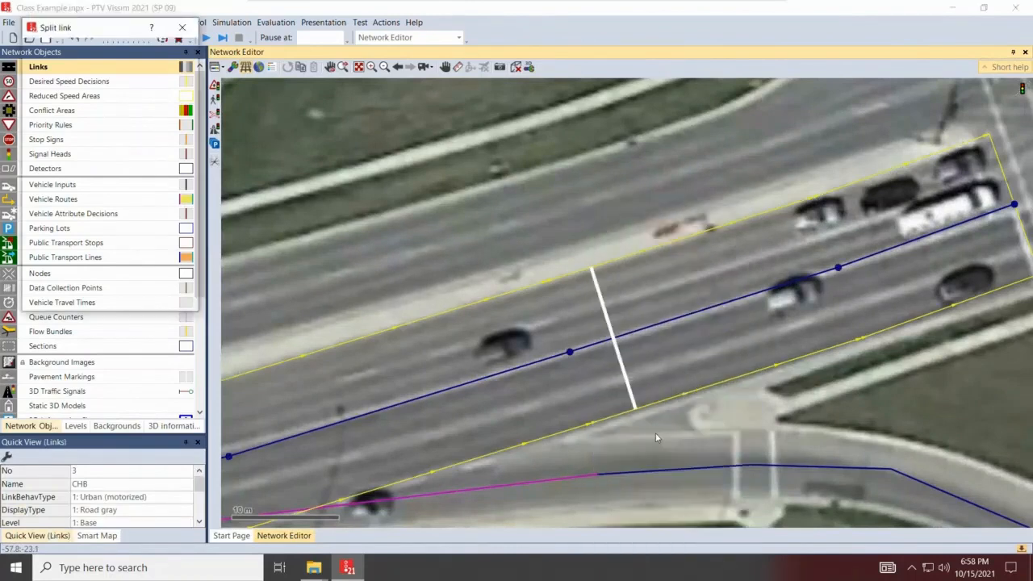
left_click(114, 296)
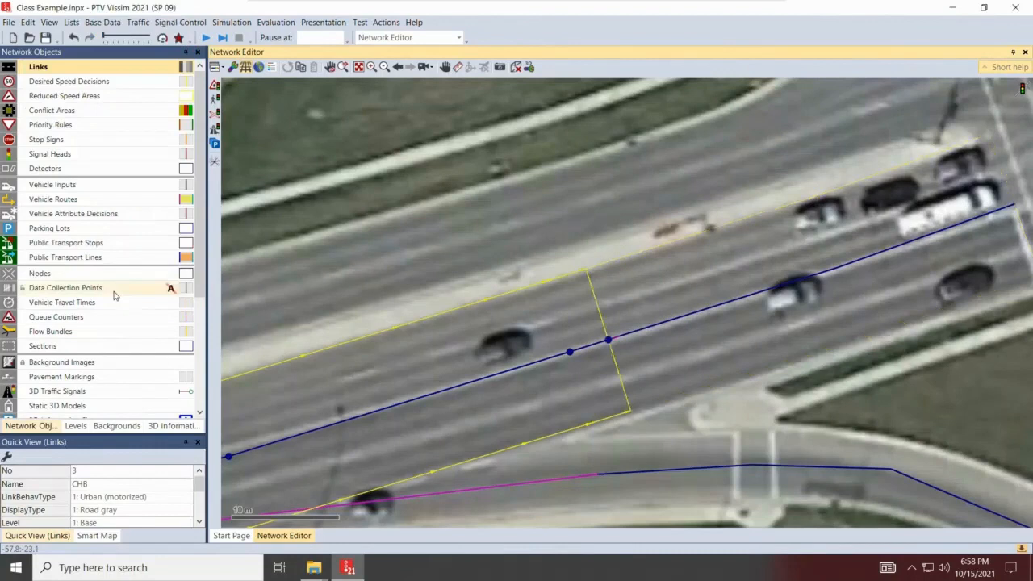
Prohibit left lane changes from lane 3 and right lane changes from lane 4 on the stop-line CHB link, and display the road surfaces
double_click(753, 270)
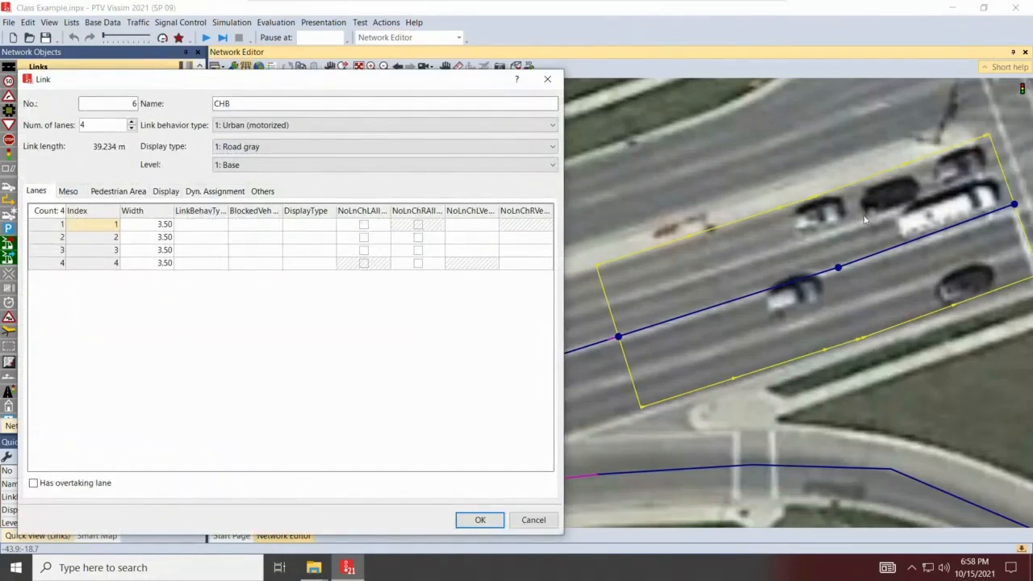
left_click(159, 255)
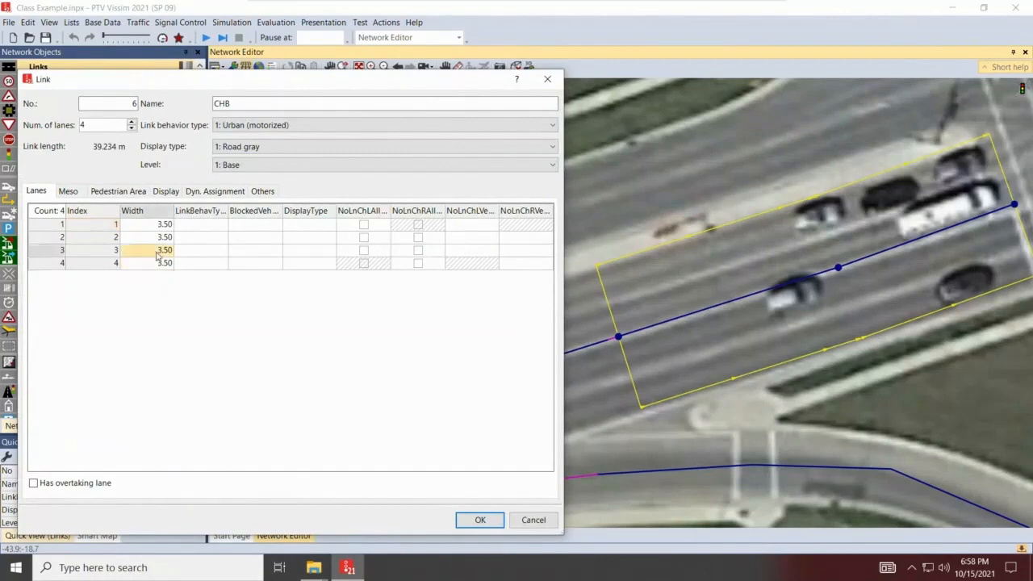
left_click(364, 251)
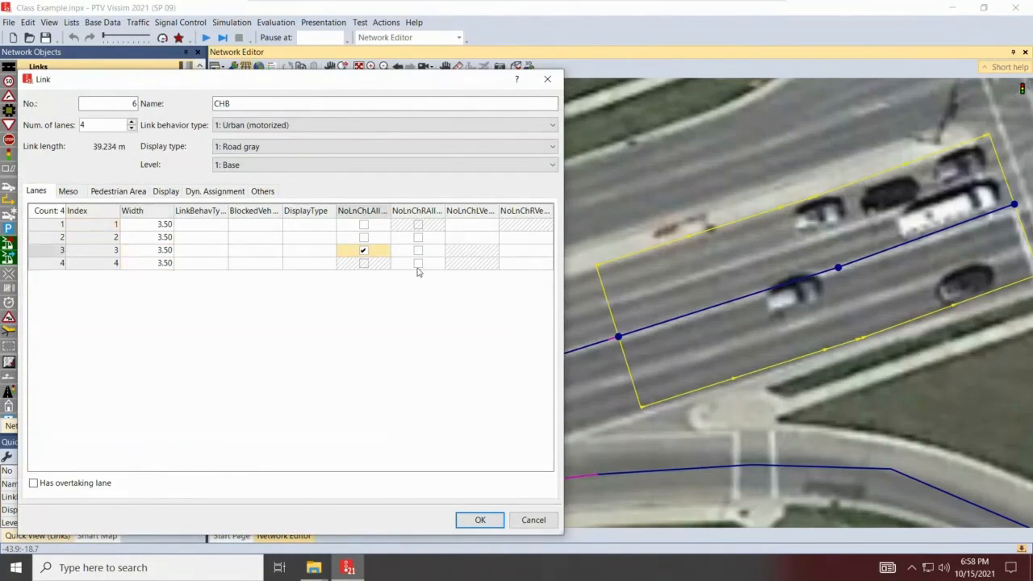
left_click(418, 264)
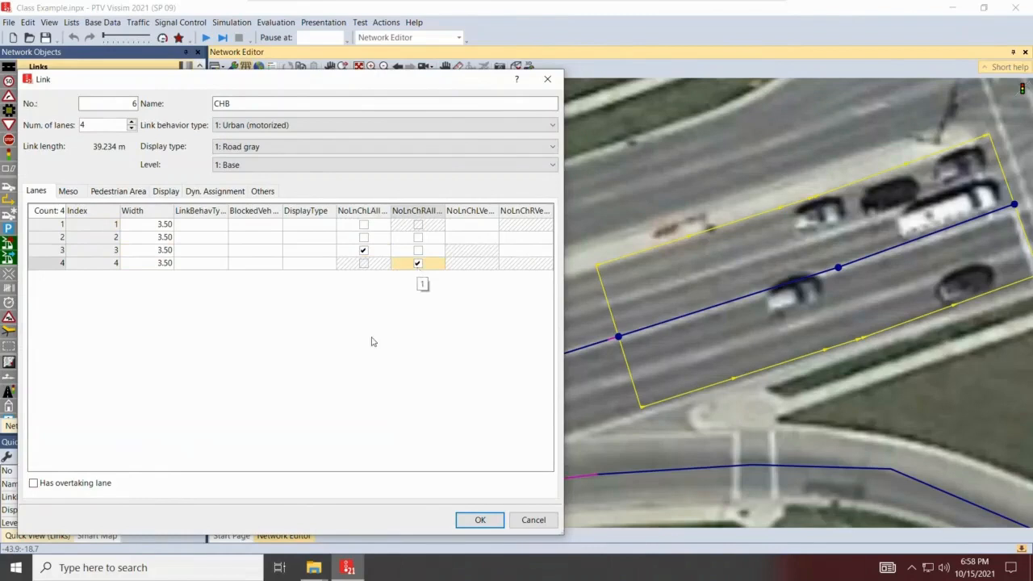
left_click(480, 521)
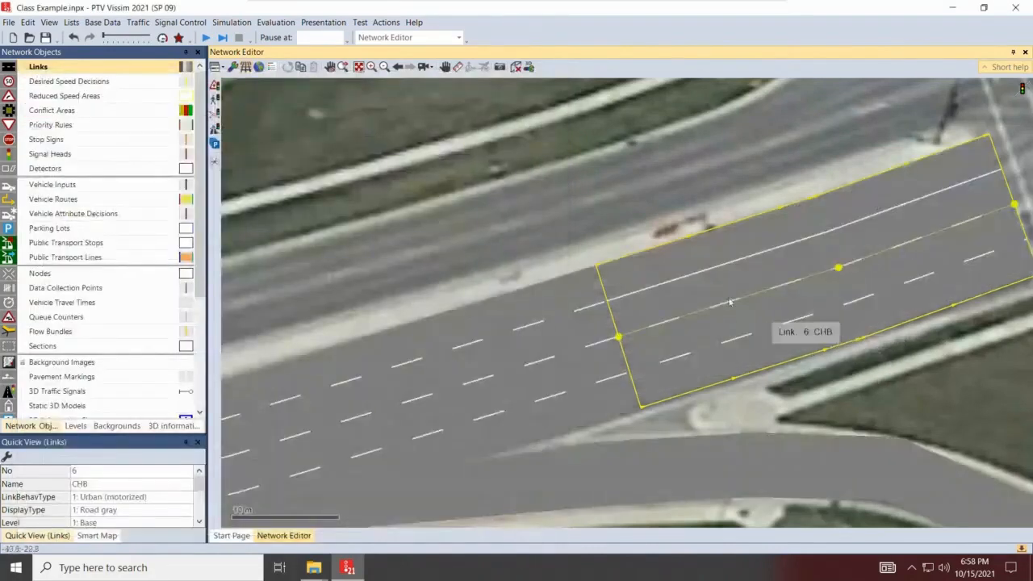
left_click(857, 387)
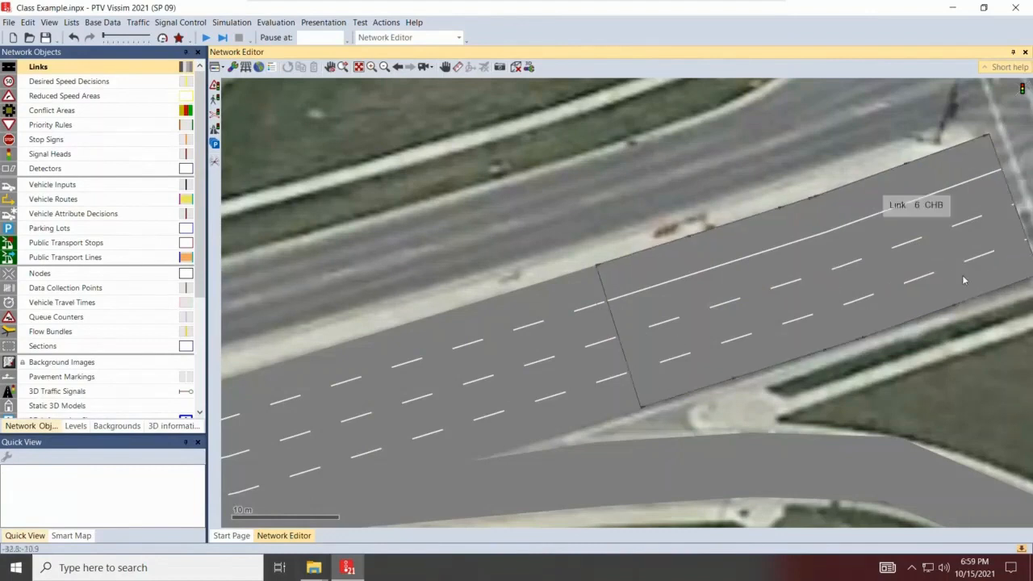
Prohibit right lane changes from lane 3 and left lane changes from lane 2 on the stop-line CHB link
left_click(925, 234)
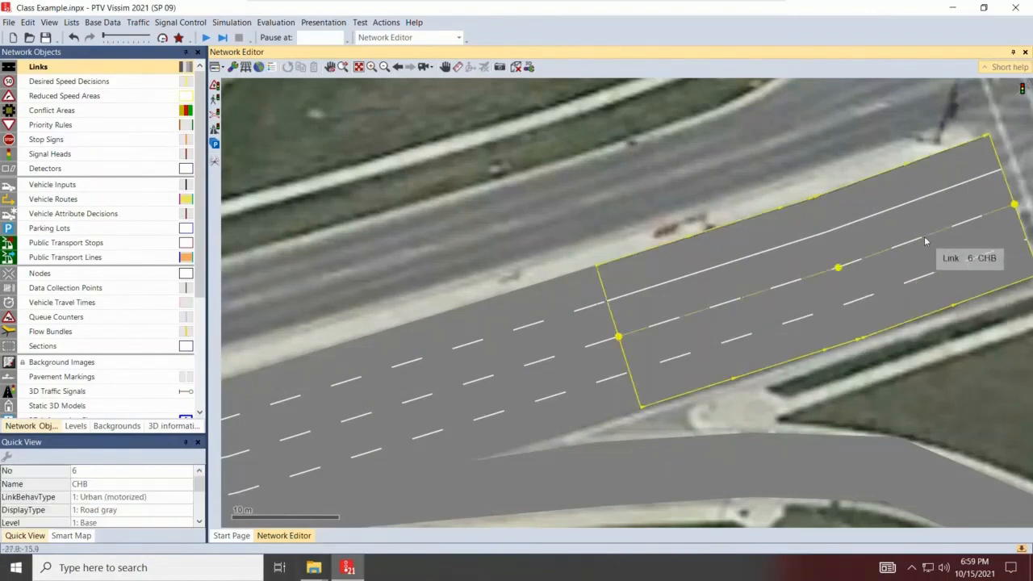
double_click(922, 245)
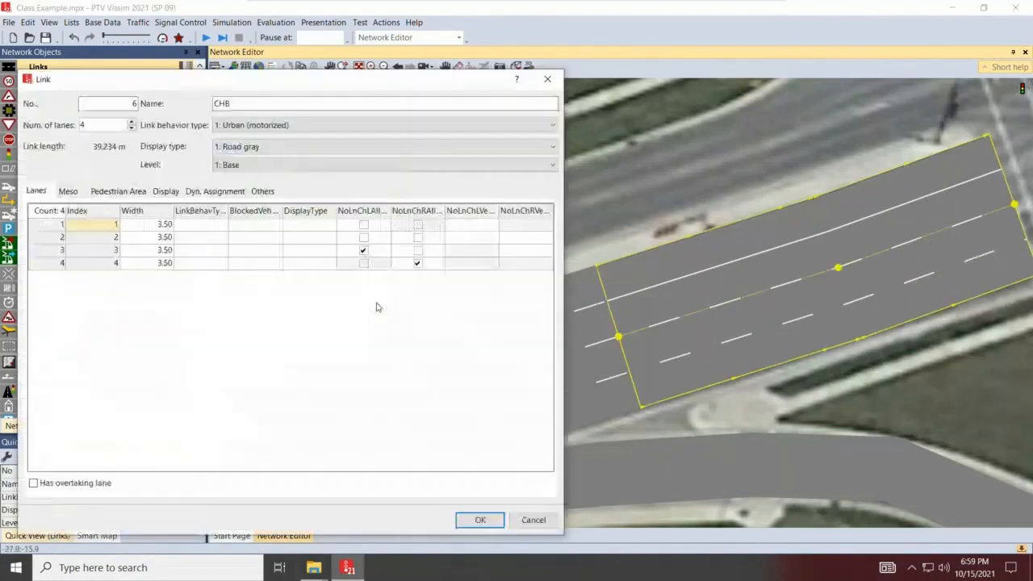
left_click(418, 251)
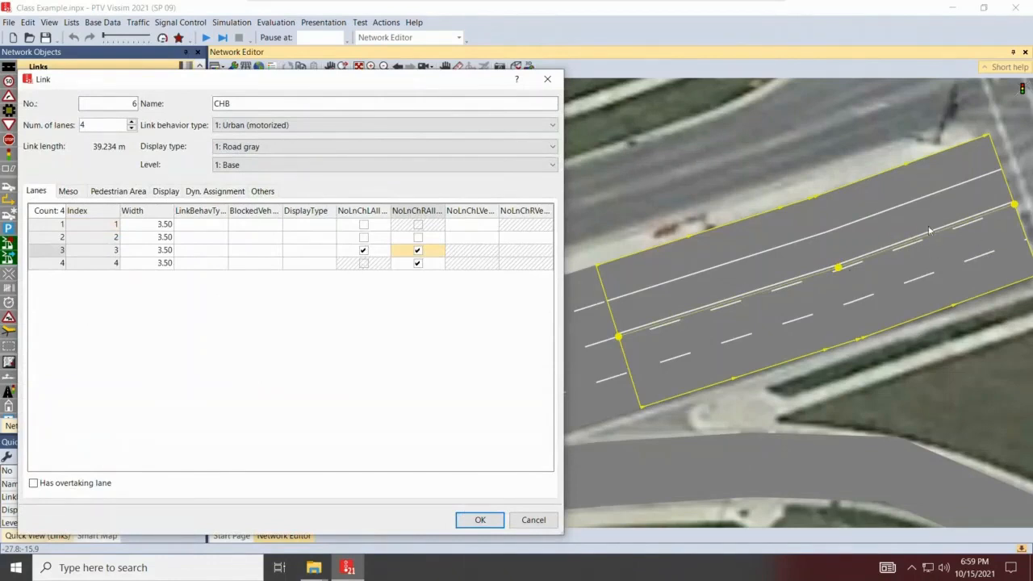
left_click(363, 240)
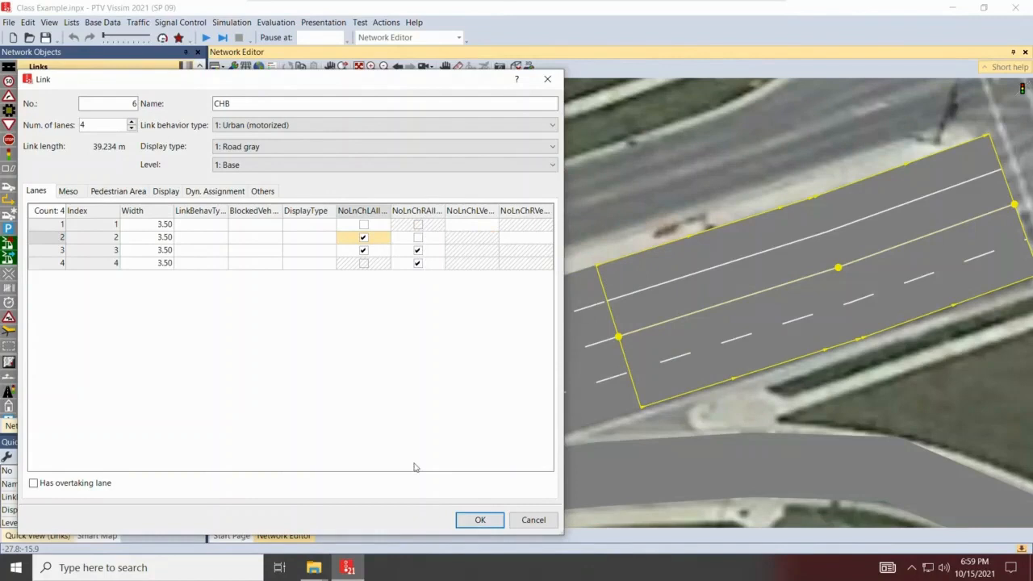
left_click(479, 520)
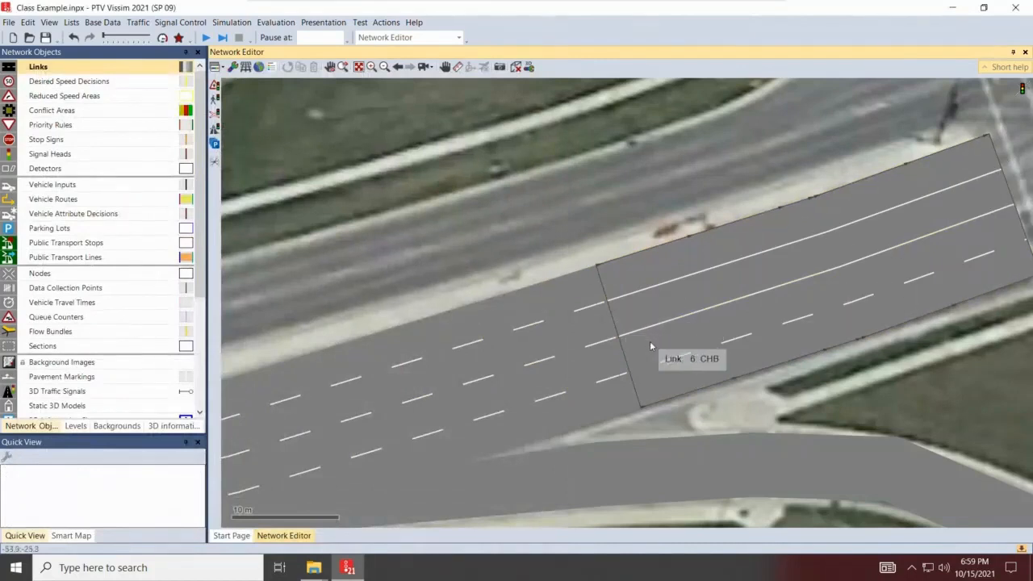
Compare the wireframe and road-surface displays of the CHB approach, examining the four-lane link and the right-turn connector
key("ctrl+a")
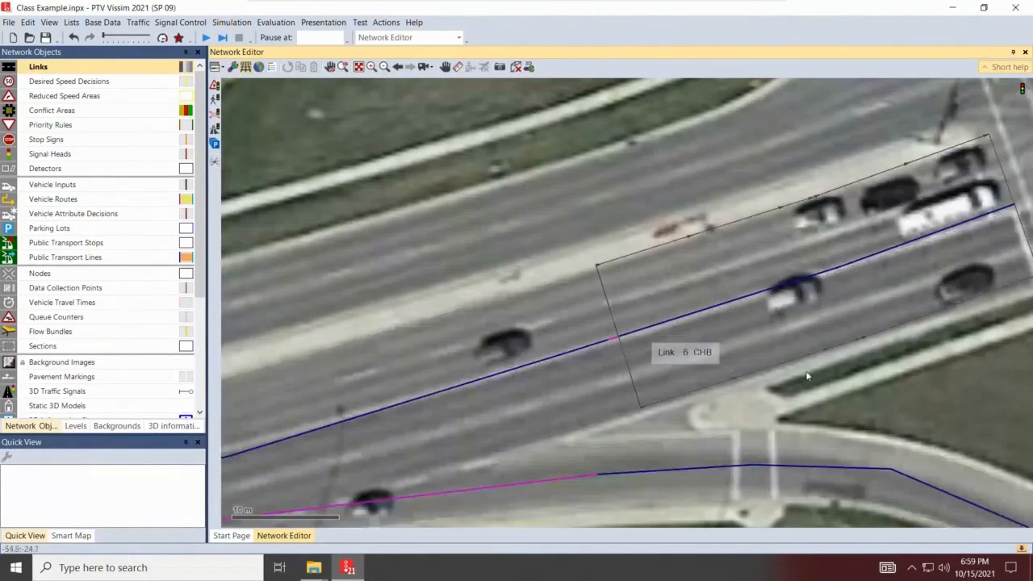
scroll(891, 374, "down", 3)
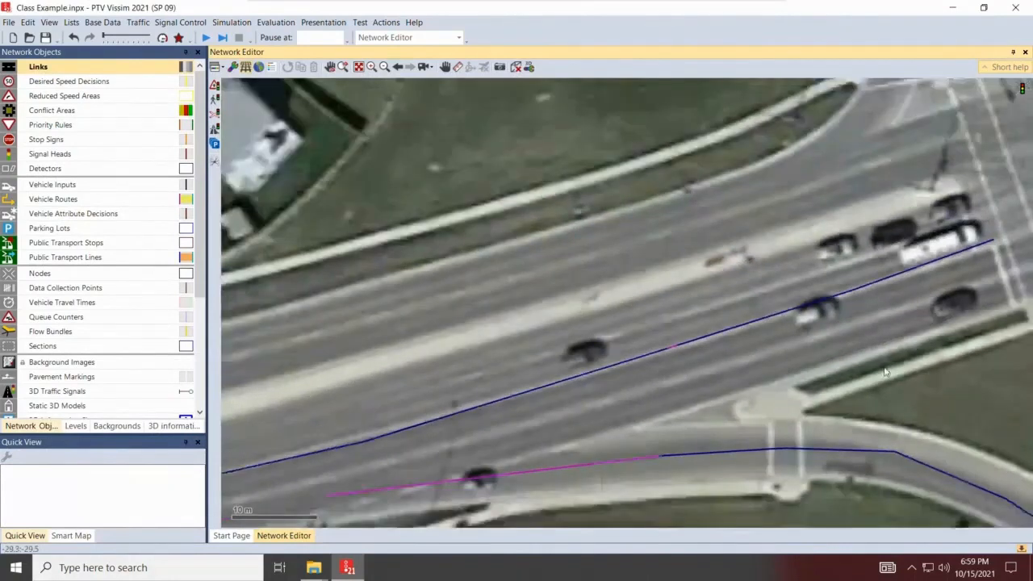
scroll(886, 372, "down", 1)
key("ctrl+a")
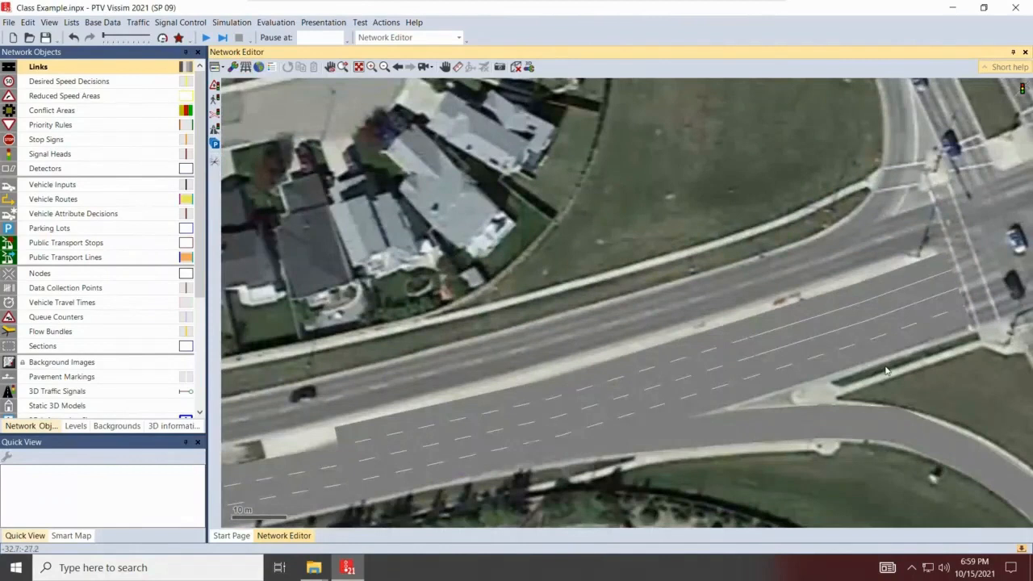
left_click_drag(578, 494, 668, 457)
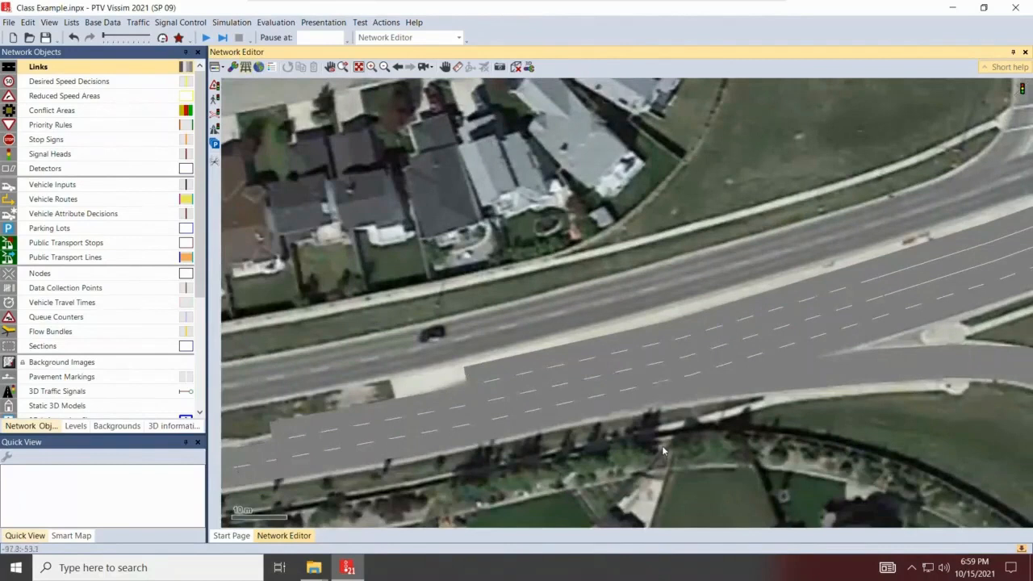
key("ctrl+w")
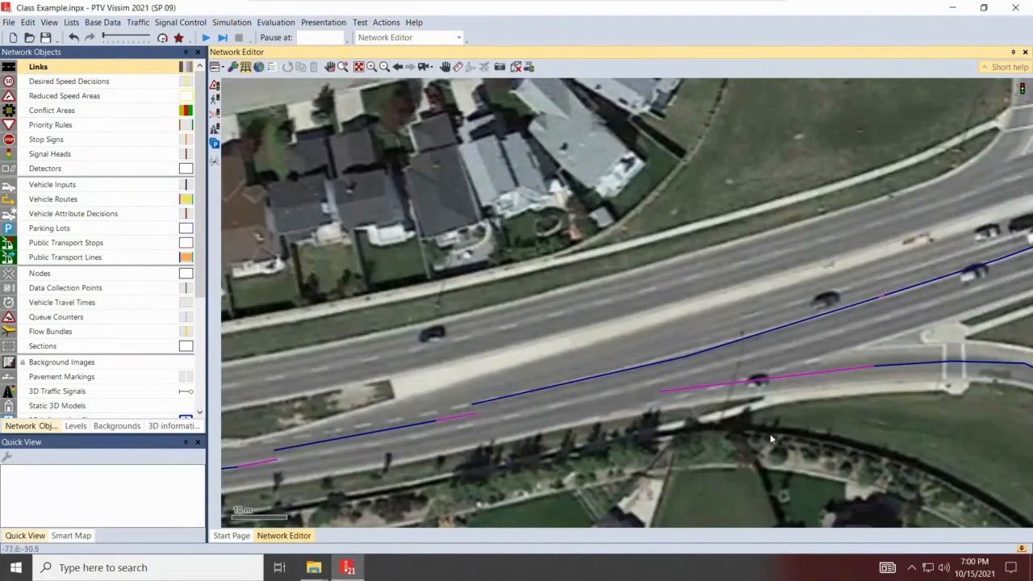
key("ctrl+a")
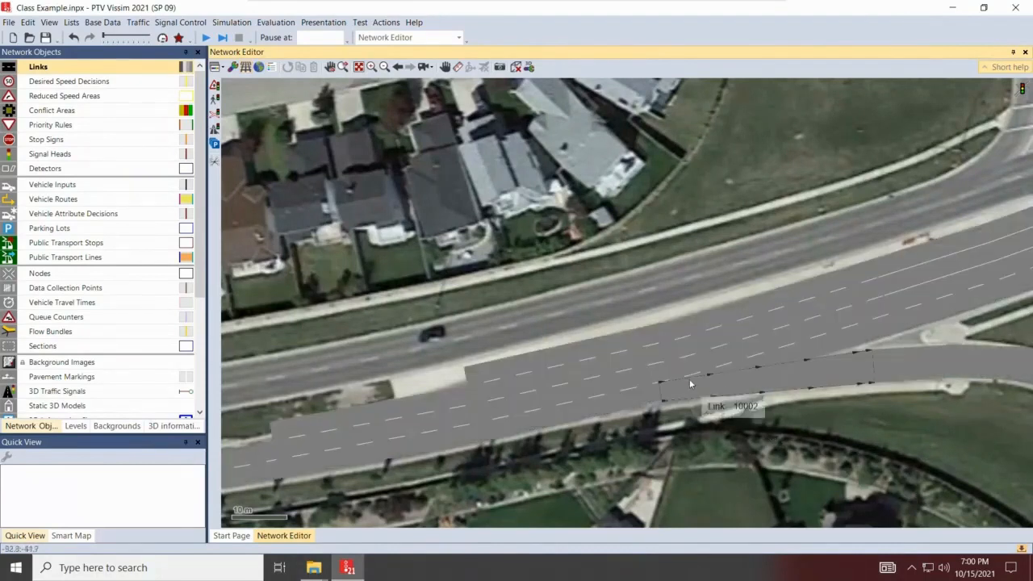
key("ctrl+a")
left_click(787, 317)
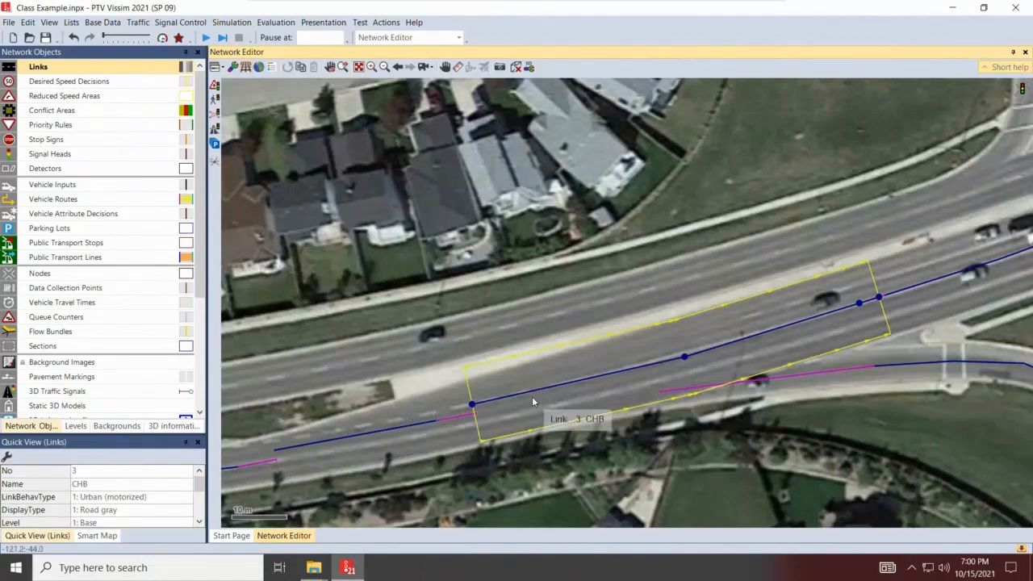
key("ctrl+a")
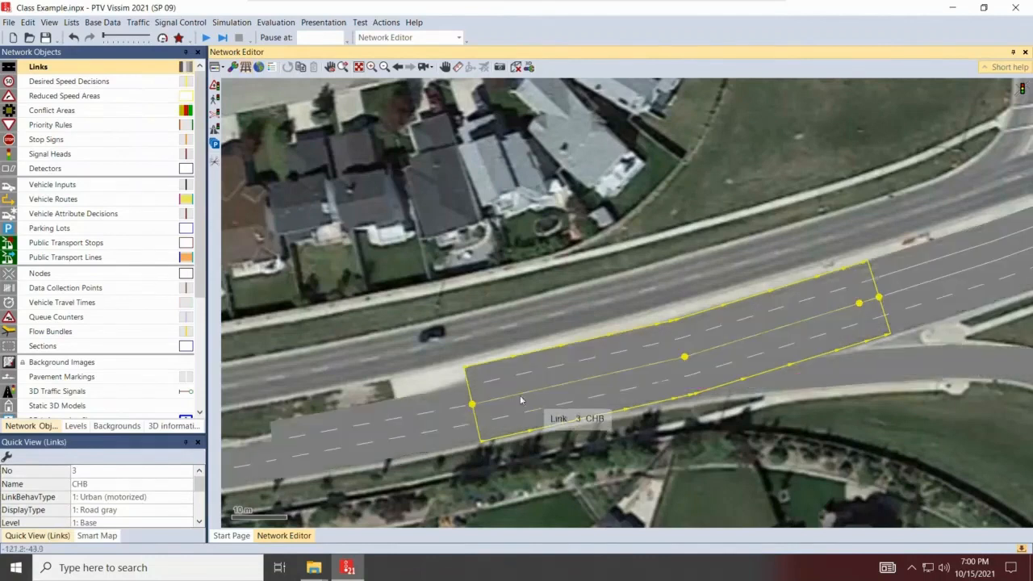
Restrict the connector between the three-lane and four-lane CHB links to lanes 1 and 2 on both sides
left_click(437, 408)
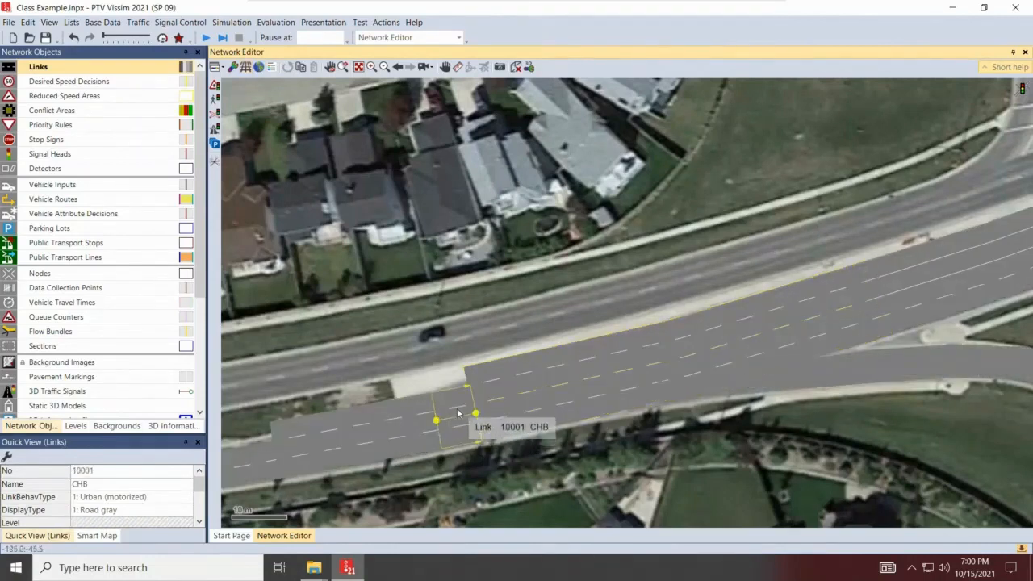
double_click(458, 413)
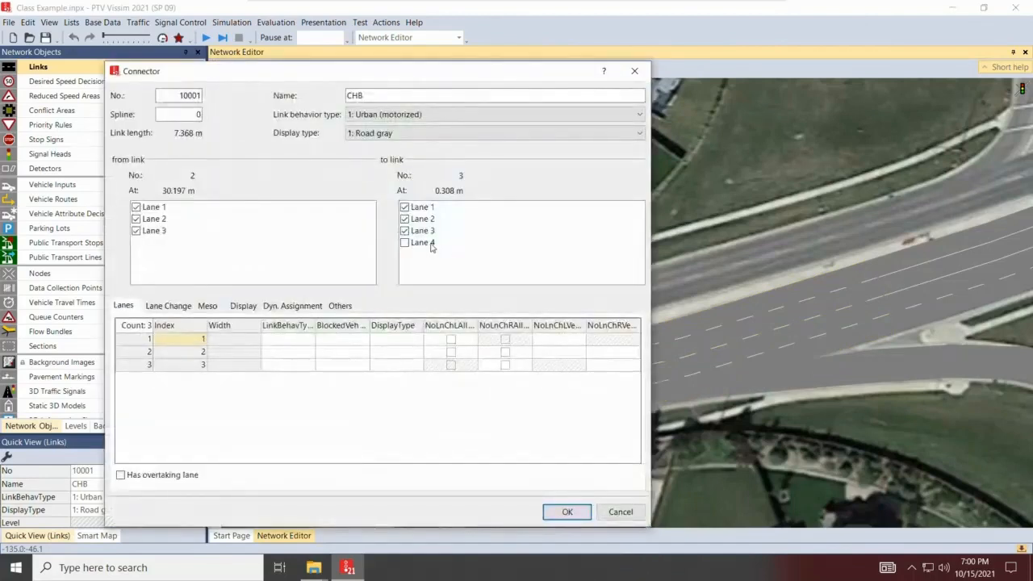
left_click_drag(431, 81, 918, 67)
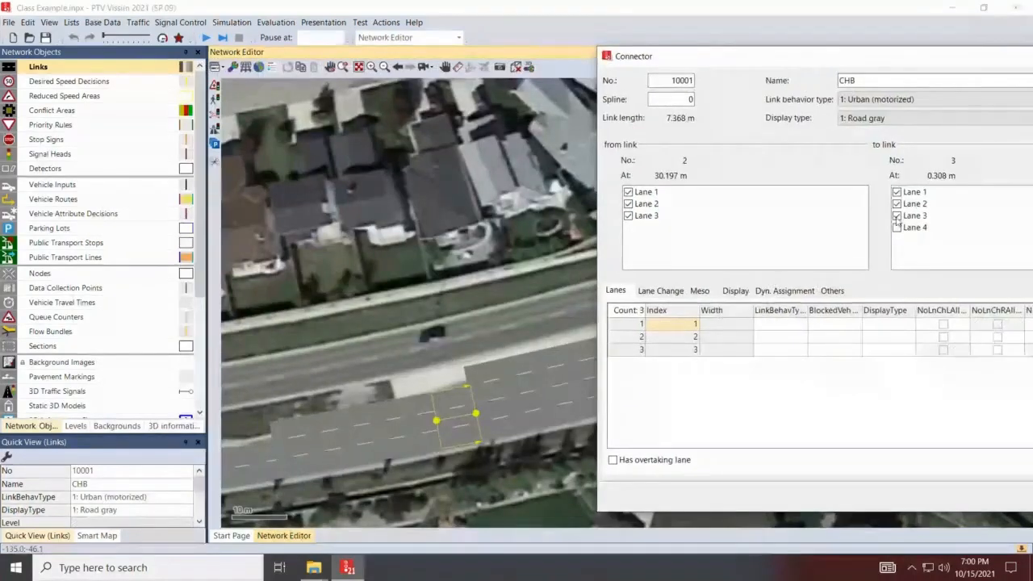
left_click(897, 216)
left_click_drag(735, 58, 607, 33)
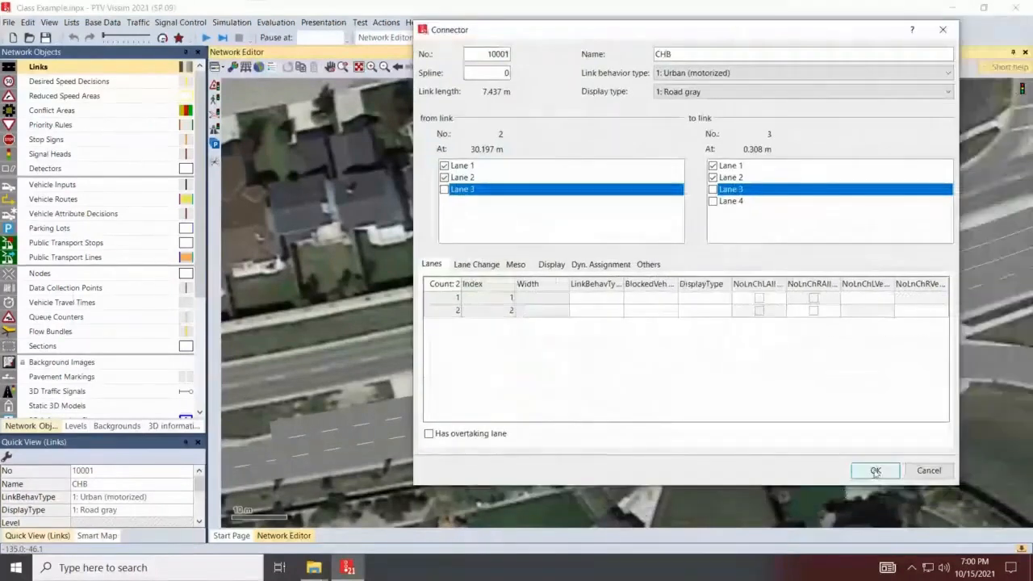
left_click(877, 472)
left_click(531, 478)
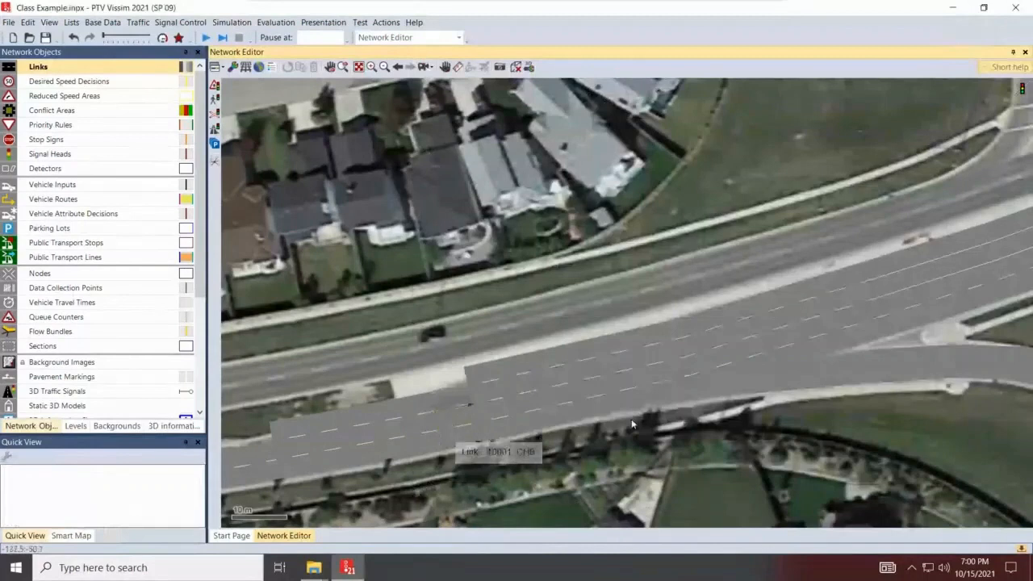
Move the start of the three-lane CHB link downstream, towards the four-lane section, shortening the link
left_click_drag(580, 435, 767, 380)
scroll(626, 347, "up", 2)
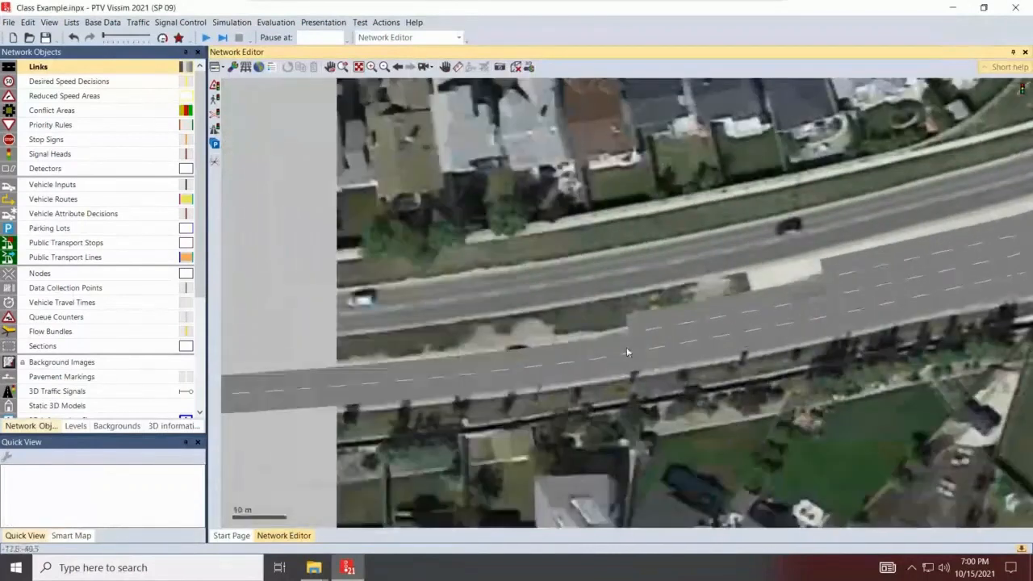
left_click(619, 362)
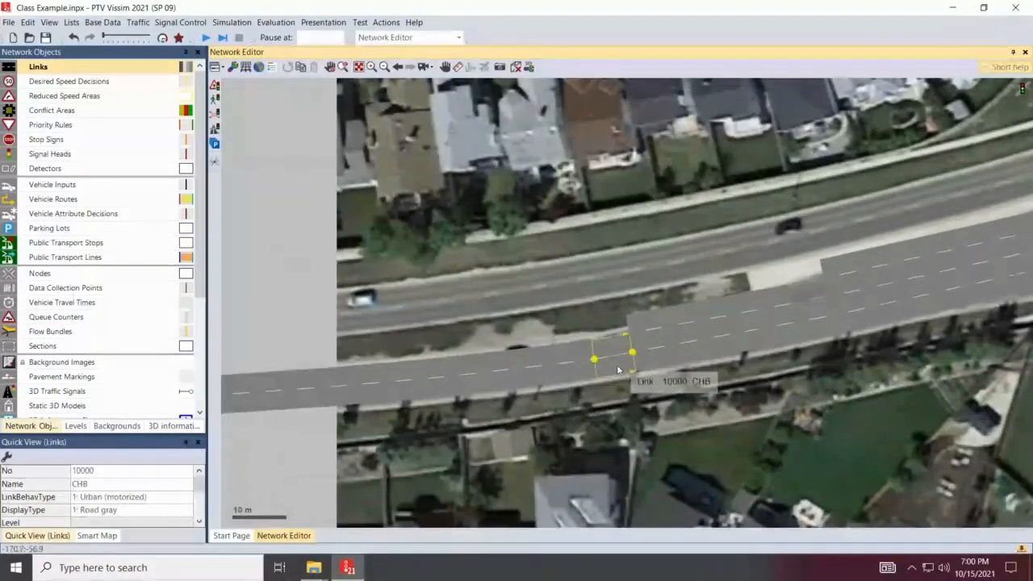
left_click(670, 338)
left_click_drag(638, 349, 715, 339)
Extend the two-lane CHB link downstream towards the three-lane link and move the connector's start to its new end
left_click(570, 379)
left_click_drag(595, 361, 685, 355)
left_click(633, 360)
left_click_drag(595, 357, 668, 357)
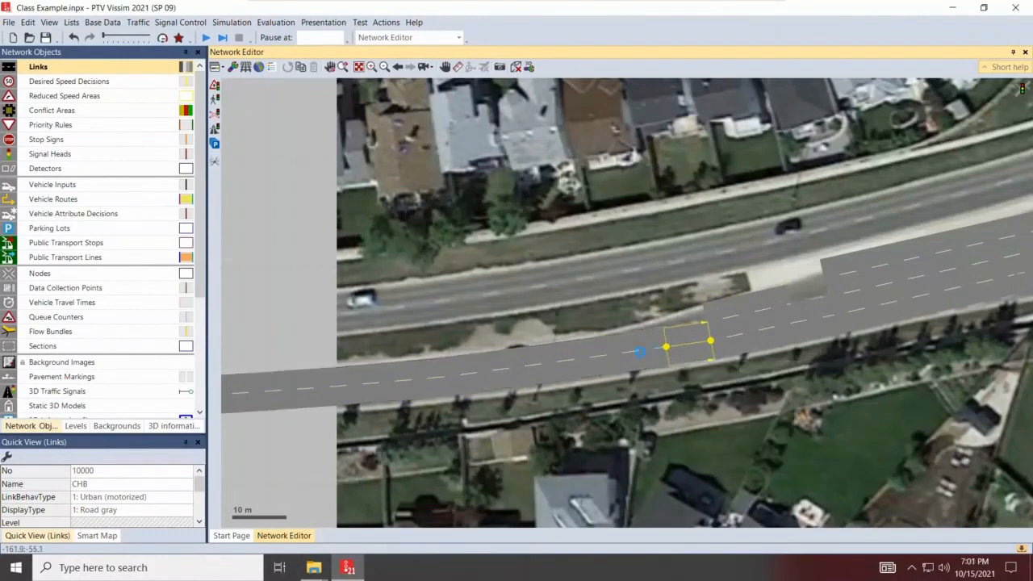
left_click(663, 360)
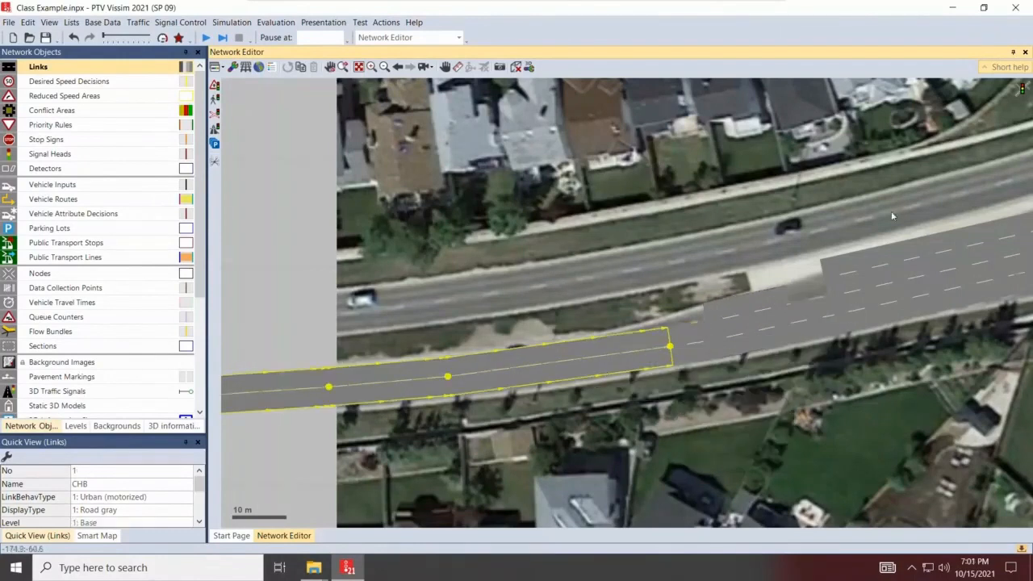
Review the CHB lane additions and fine-tune the start of the connector at the end of the two-lane link
left_click_drag(830, 318, 377, 287)
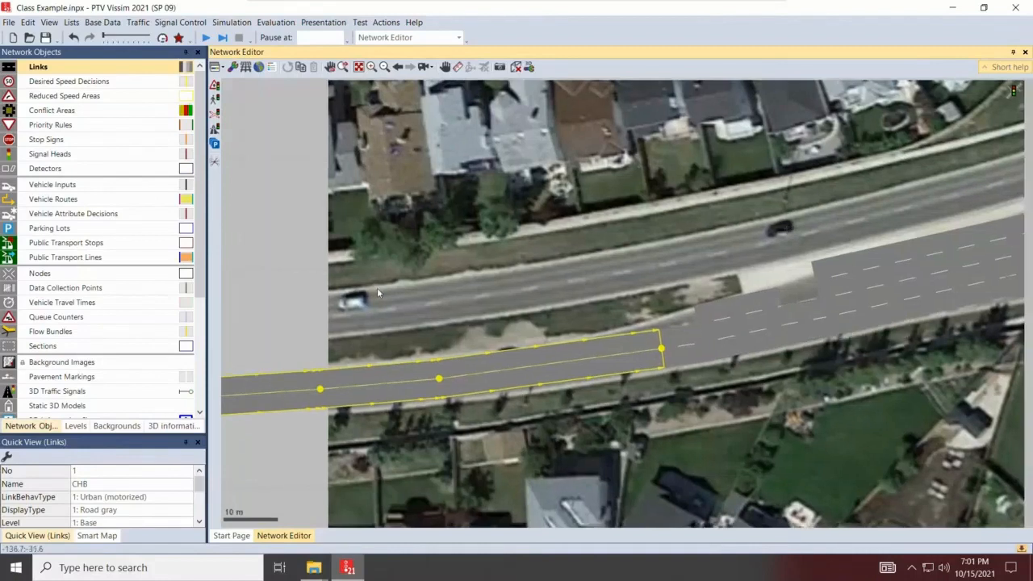
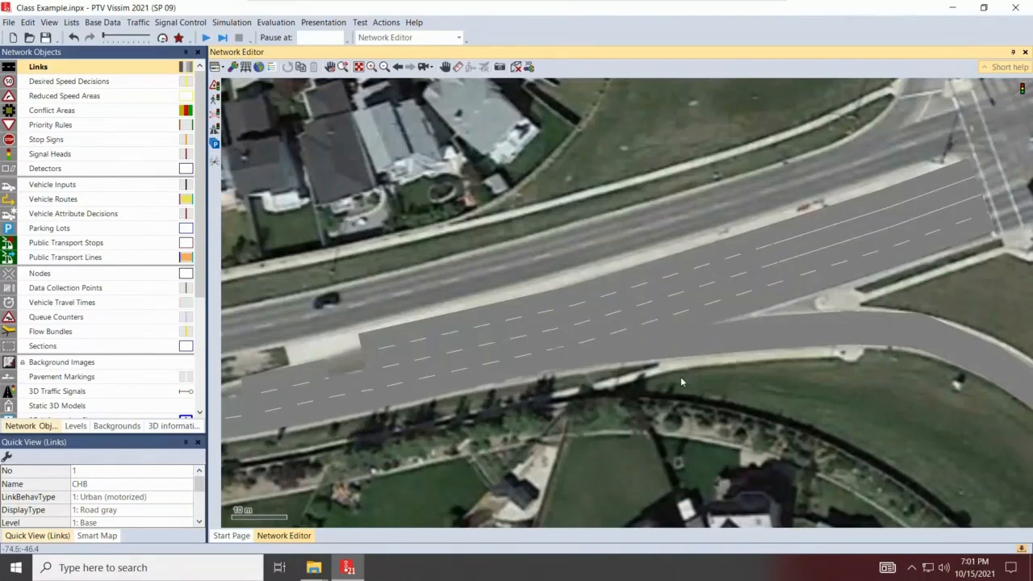
mouse_move(765, 321)
left_mouse_down()
mouse_move(652, 337)
mouse_move(594, 359)
mouse_move(555, 350)
left_mouse_up()
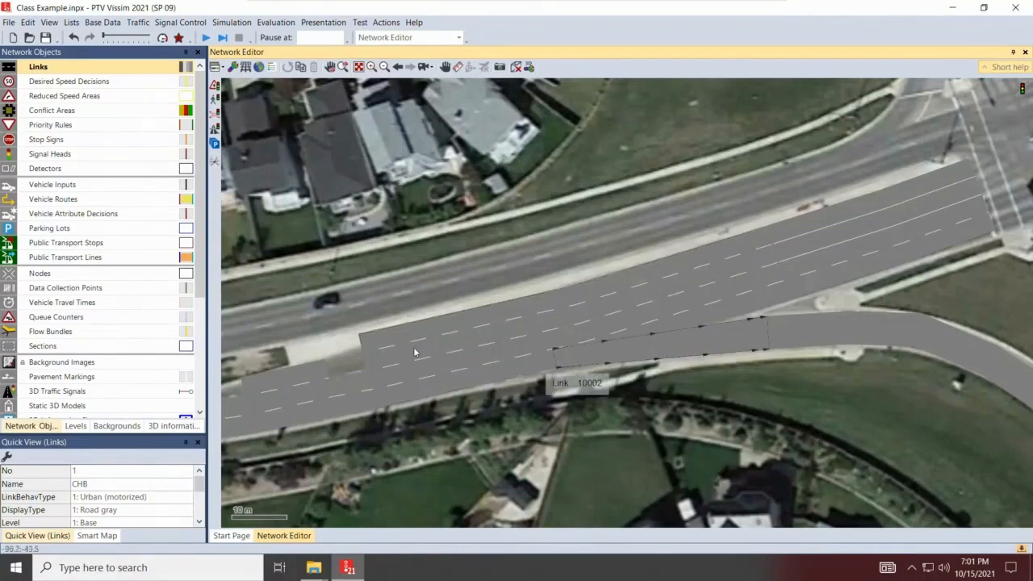
left_click_drag(348, 366, 517, 344)
left_click(462, 362)
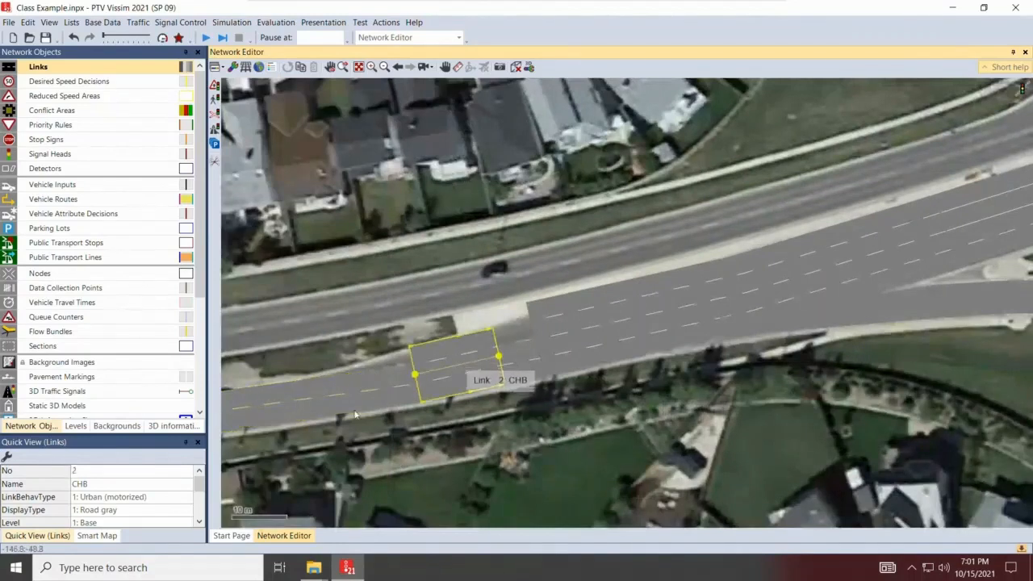
left_click_drag(364, 409, 428, 398)
left_click(413, 380)
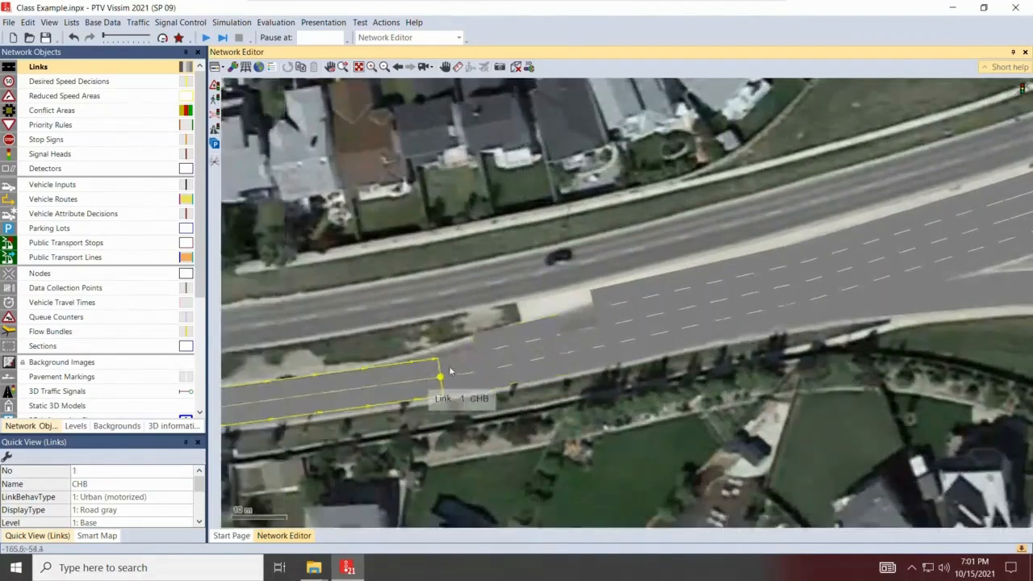
left_click(452, 378)
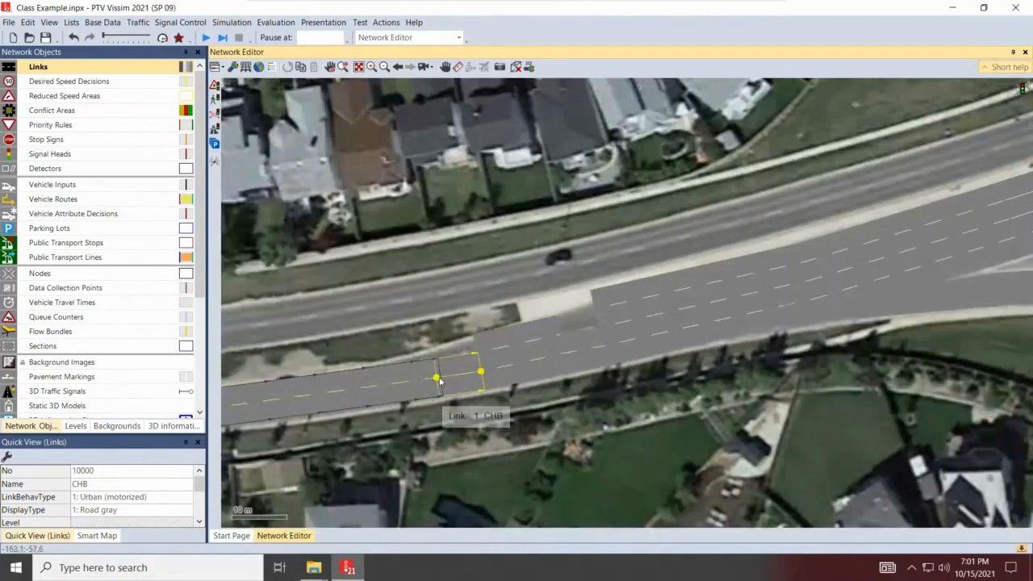
scroll(440, 382, "up", 2)
left_click_drag(446, 371, 445, 371)
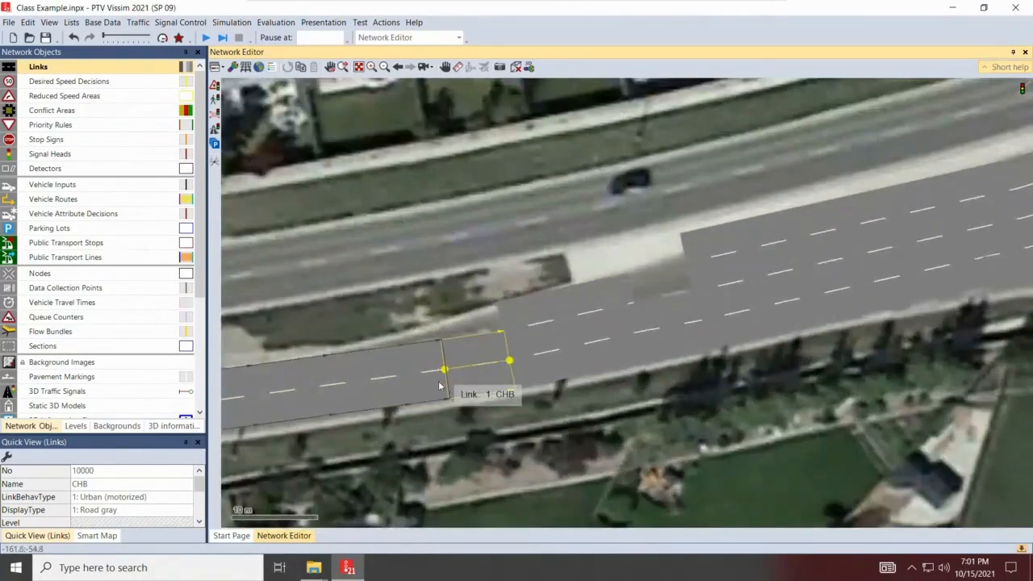
left_click(480, 423)
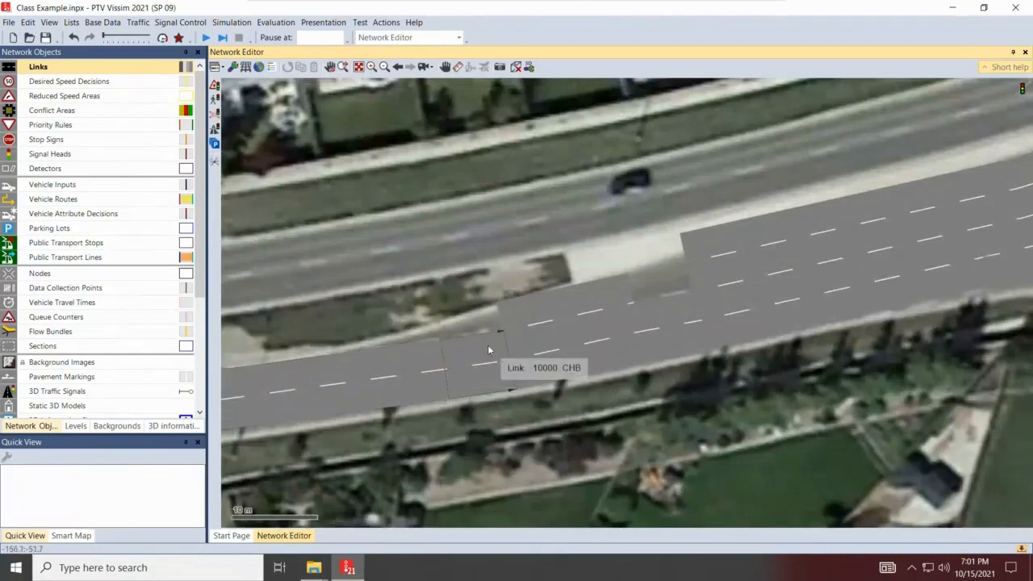
Add a connector about 16 m long from lane 2 of the two-lane CHB link to lane 3 of the three-lane link
left_click(385, 356)
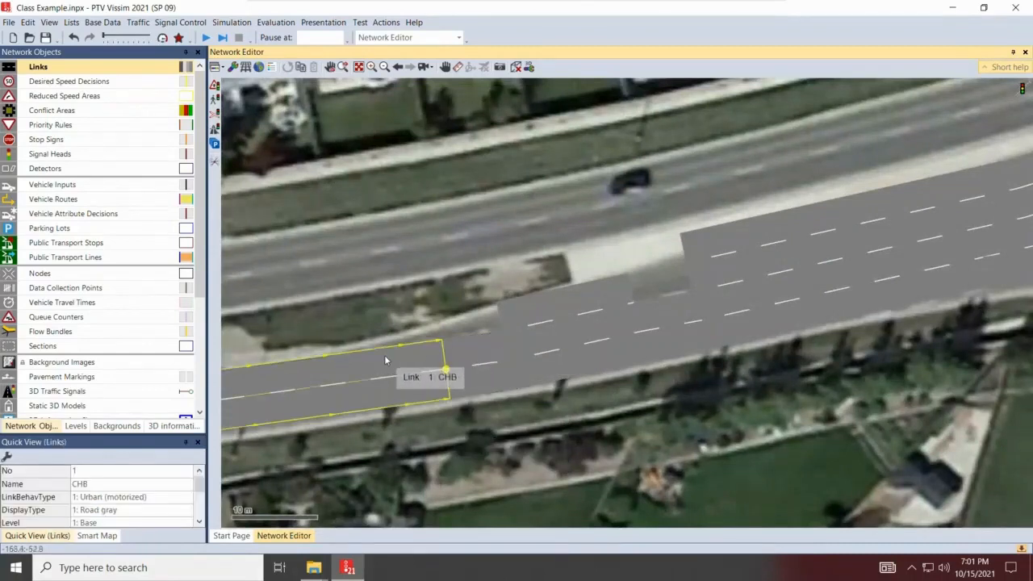
left_click_drag(377, 353, 501, 313)
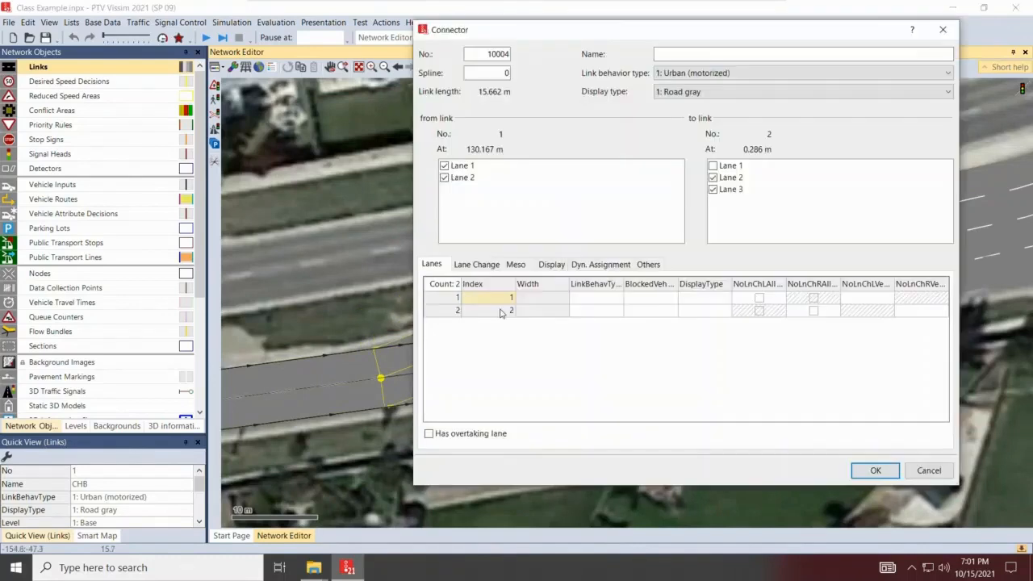
left_click(444, 166)
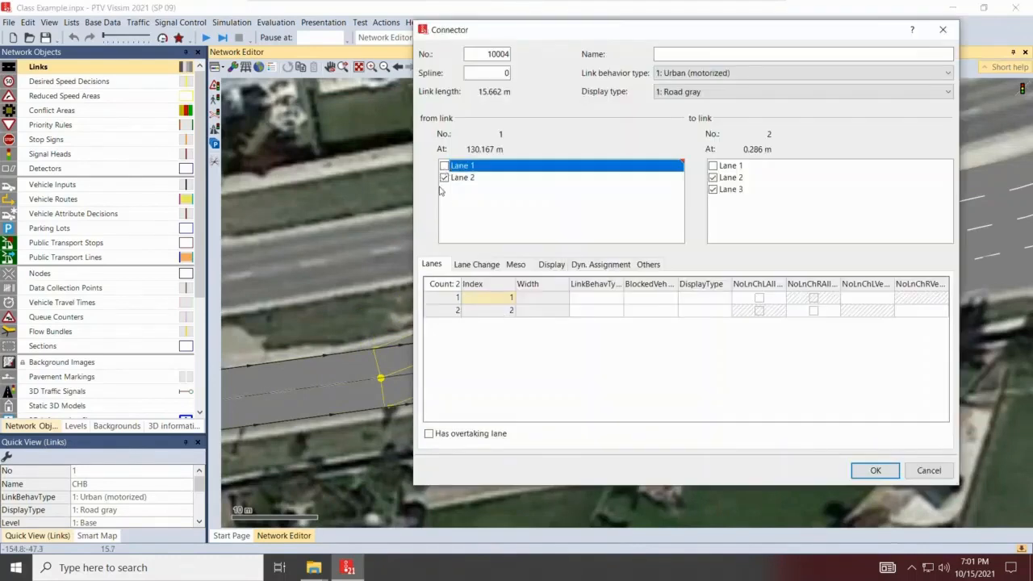
left_click(713, 178)
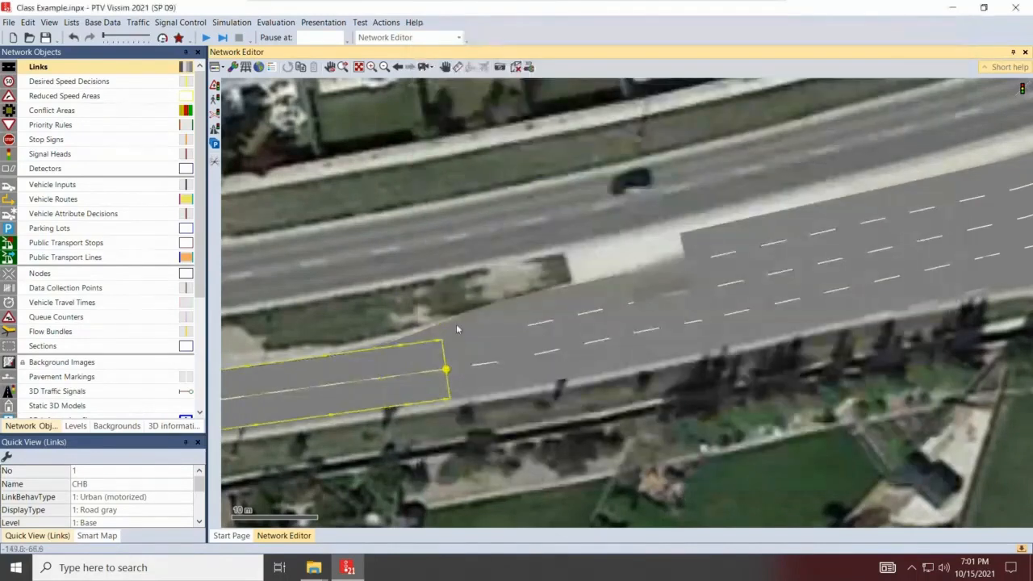
left_click(456, 326)
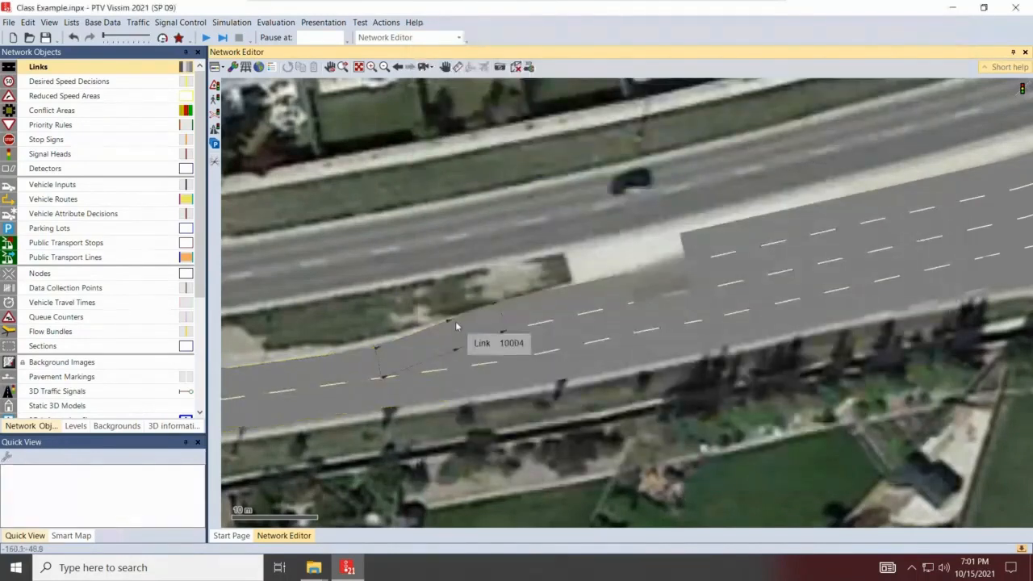
Widen the CHB connector between the three-lane and four-lane links so it runs from lanes 1–3 to lanes 1–3
left_click(467, 360)
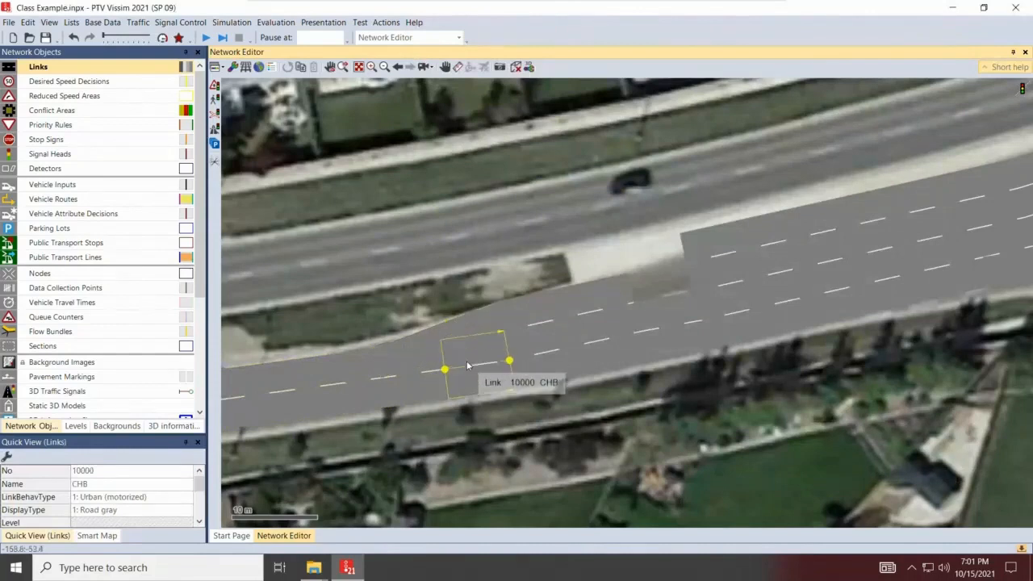
left_click(471, 317)
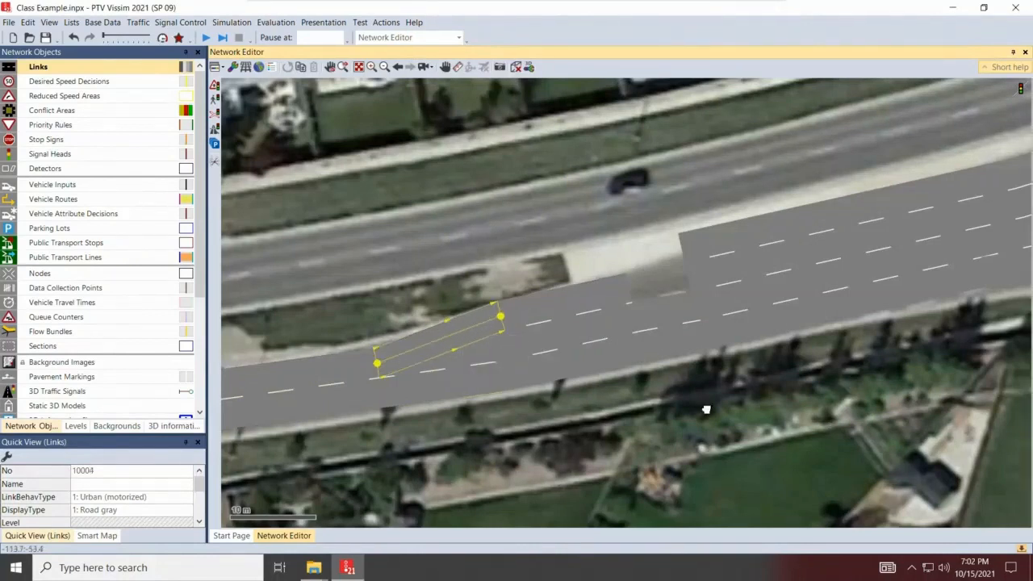
left_click_drag(853, 366, 634, 436)
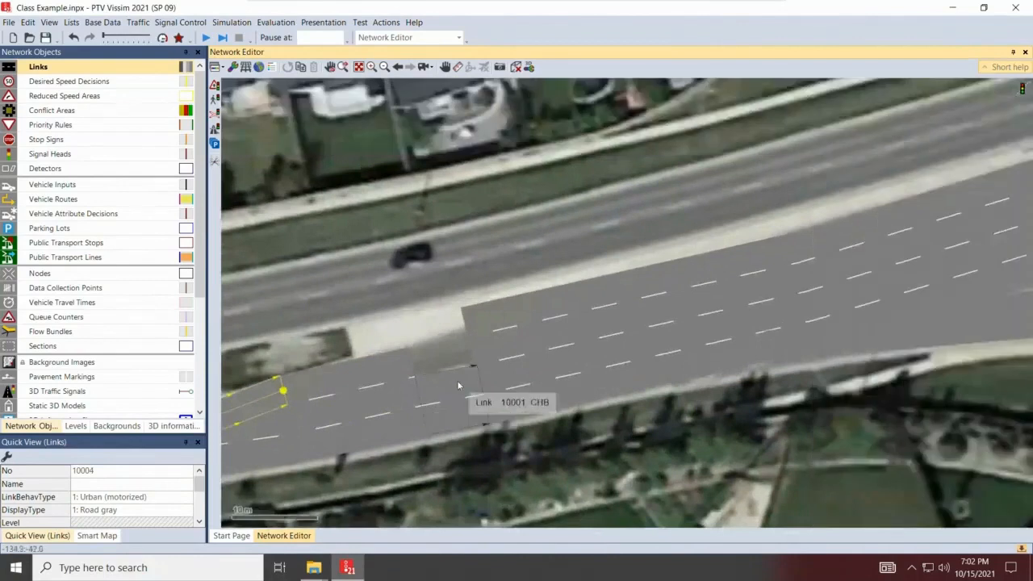
double_click(457, 385)
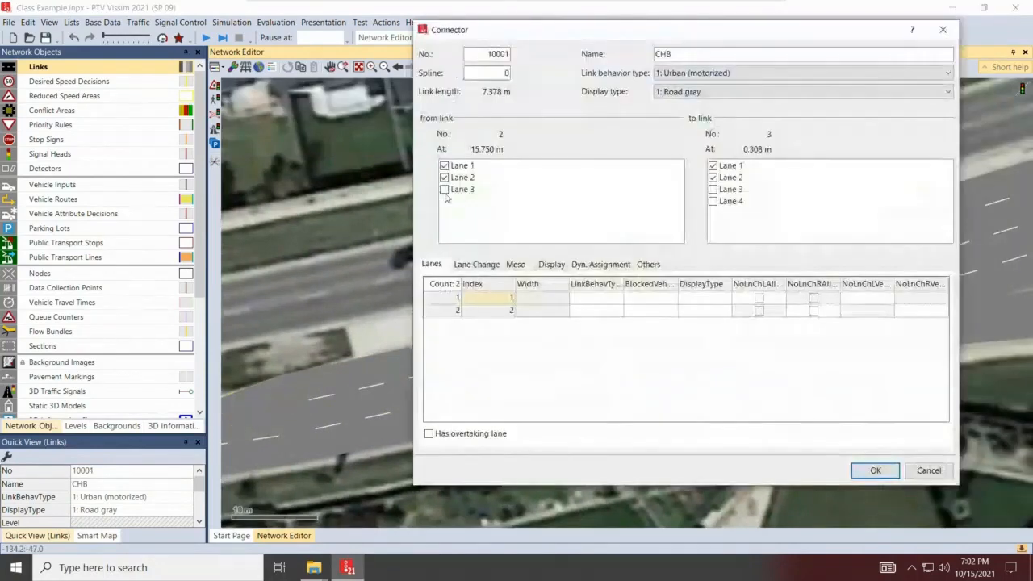
left_click(443, 190)
left_click(713, 190)
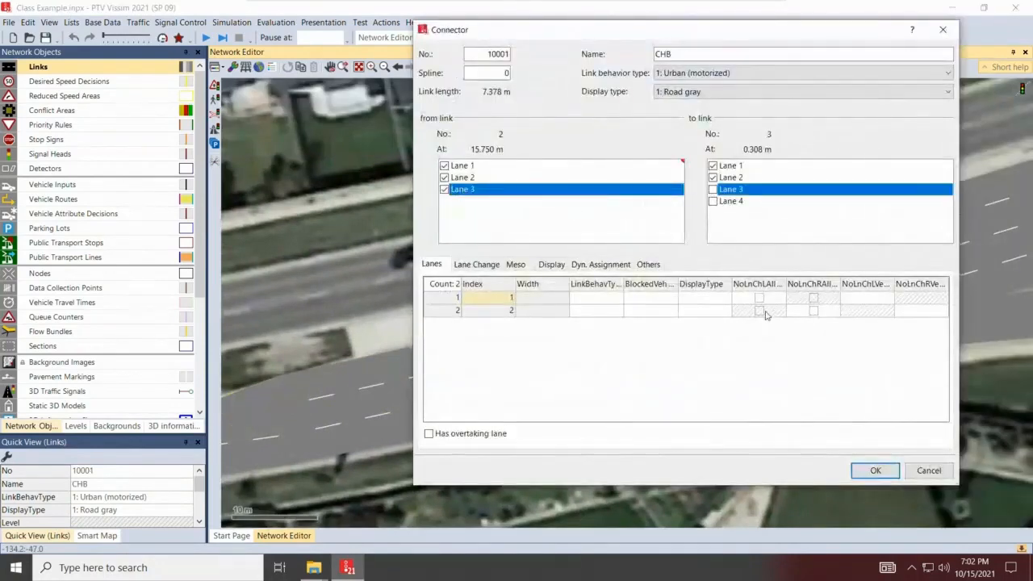
left_click(873, 471)
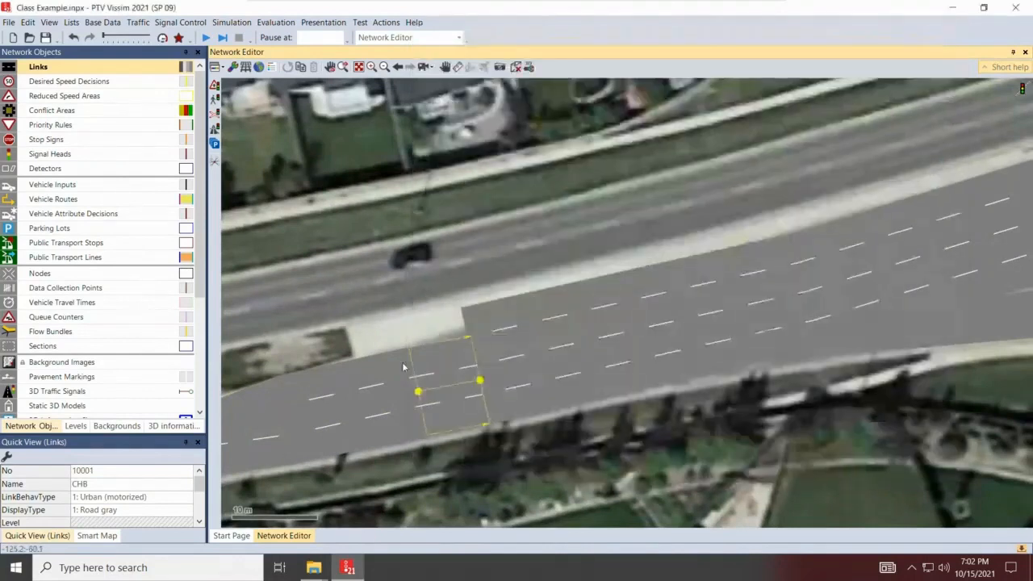
Try to shift the four-lane CHB link's start and its incoming connector downstream, extending the three-lane link to match
left_click(507, 343)
left_click_drag(498, 364, 624, 336)
left_click(359, 395)
left_click_drag(426, 401, 541, 375)
left_click(510, 386)
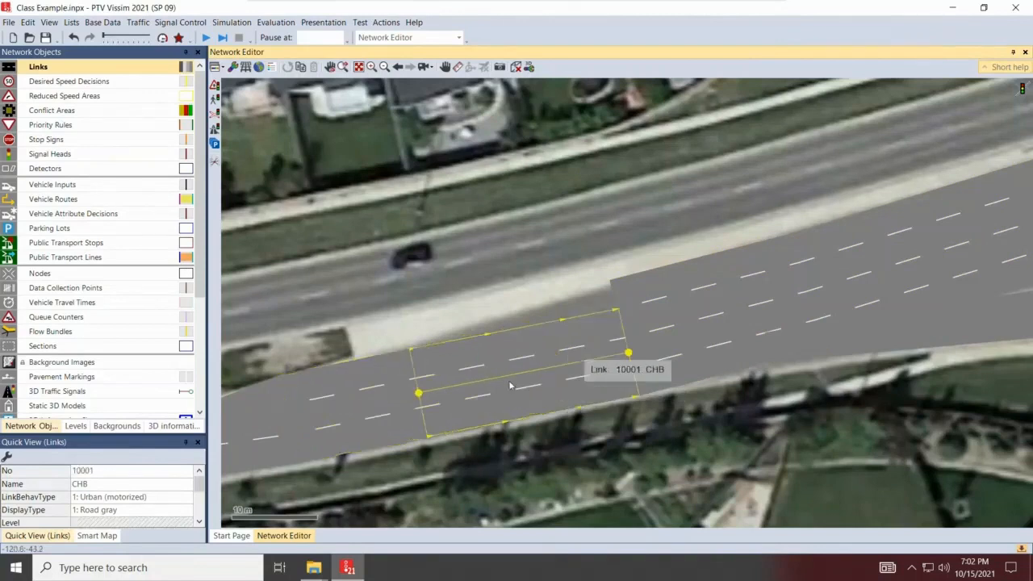
left_click_drag(418, 394, 533, 370)
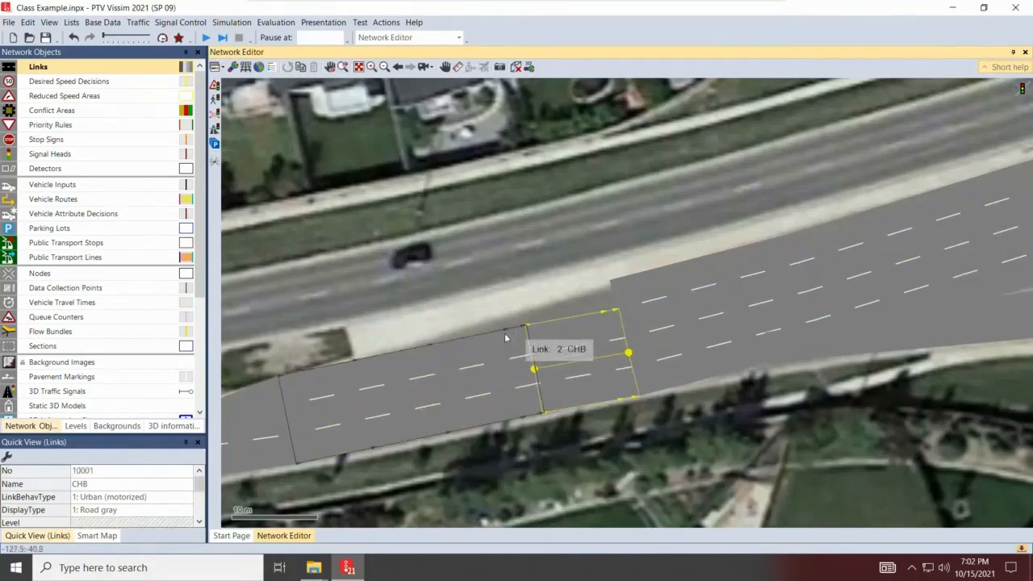
Discard a new one-lane link about 19 m long and undo the downstream shift of the CHB links and connector
left_click_drag(460, 351, 613, 296)
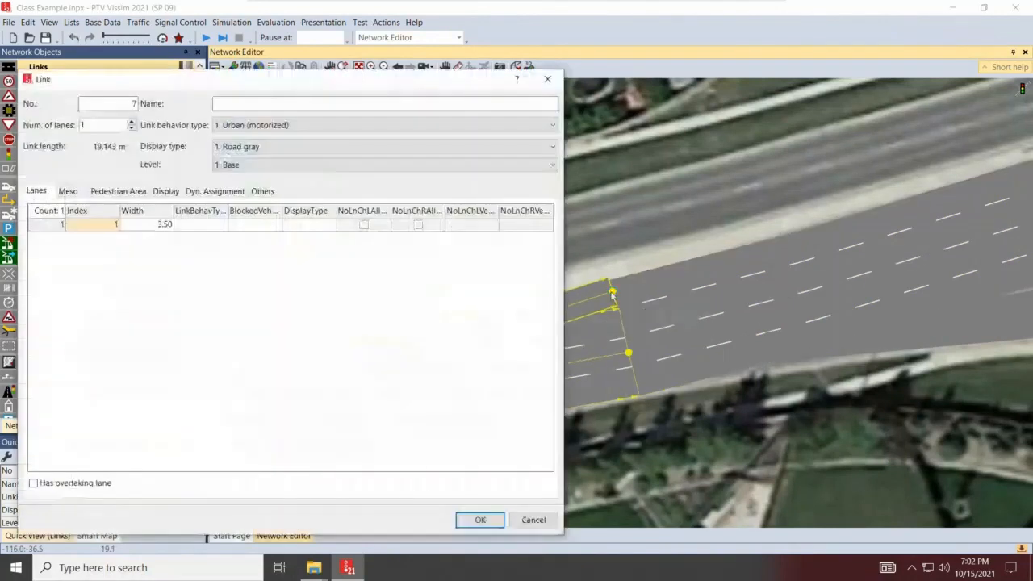
left_click(534, 521)
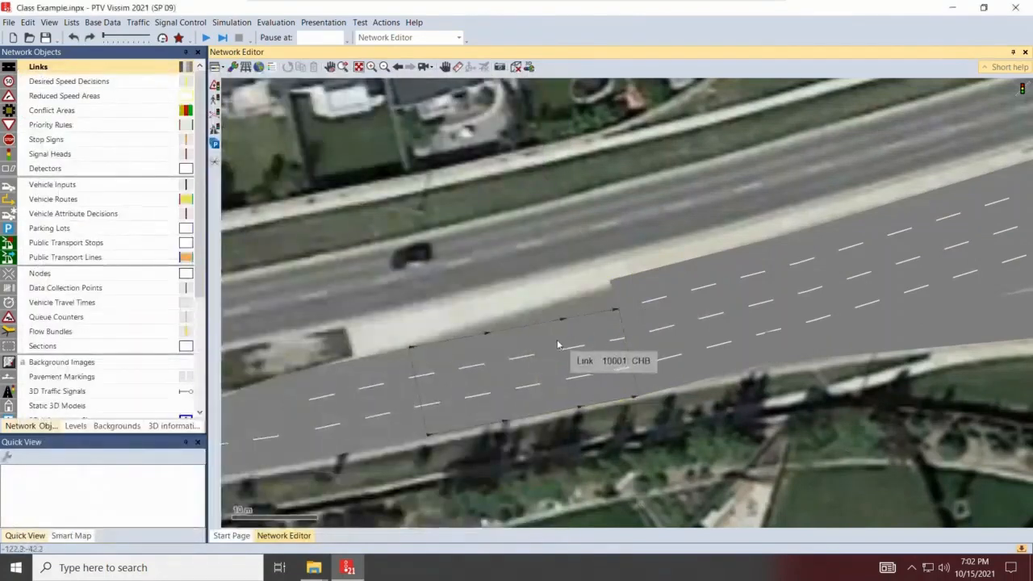
left_click(441, 367)
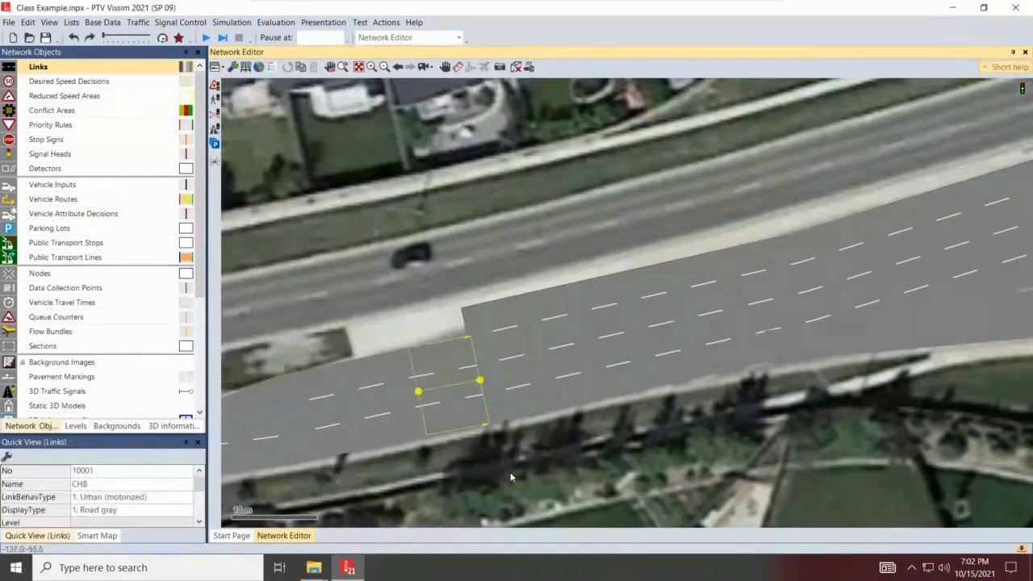
Examine the CHB lane-addition connectors in normal and wireframe display, and the whole approach up to the intersection
left_click_drag(455, 469, 599, 454)
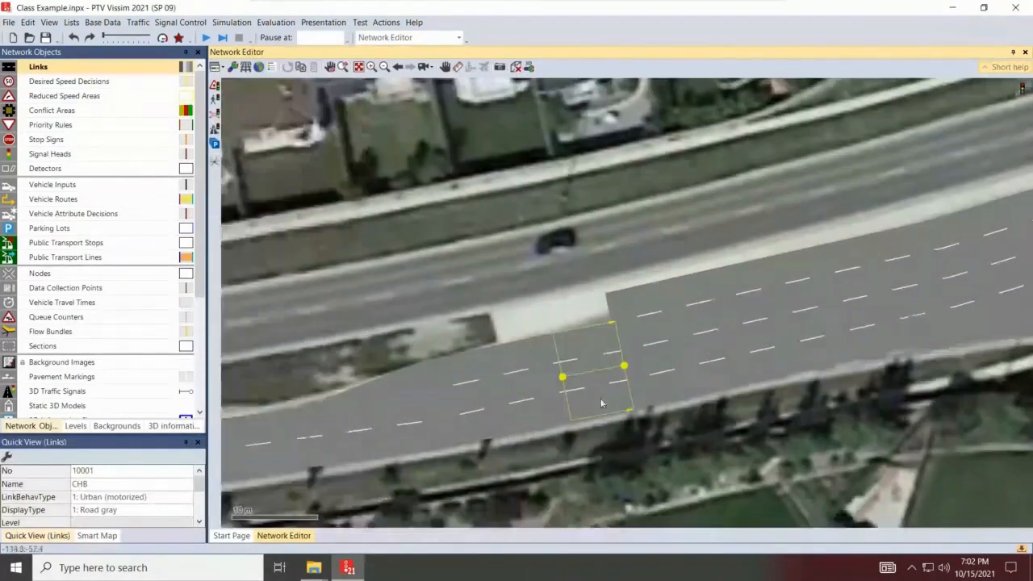
scroll(613, 375, "down", 1)
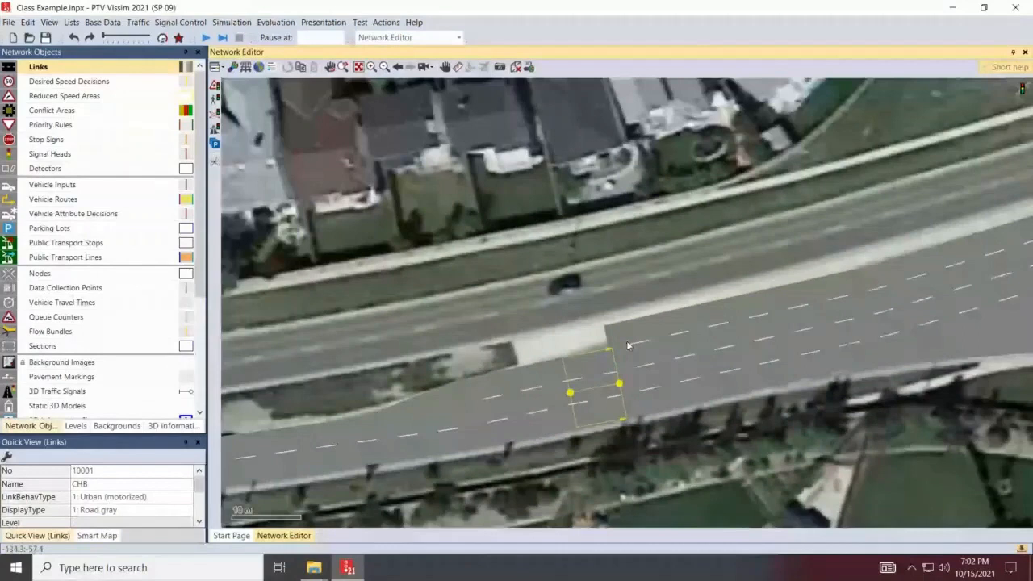
scroll(618, 387, "down", 1)
key("ctrl+a")
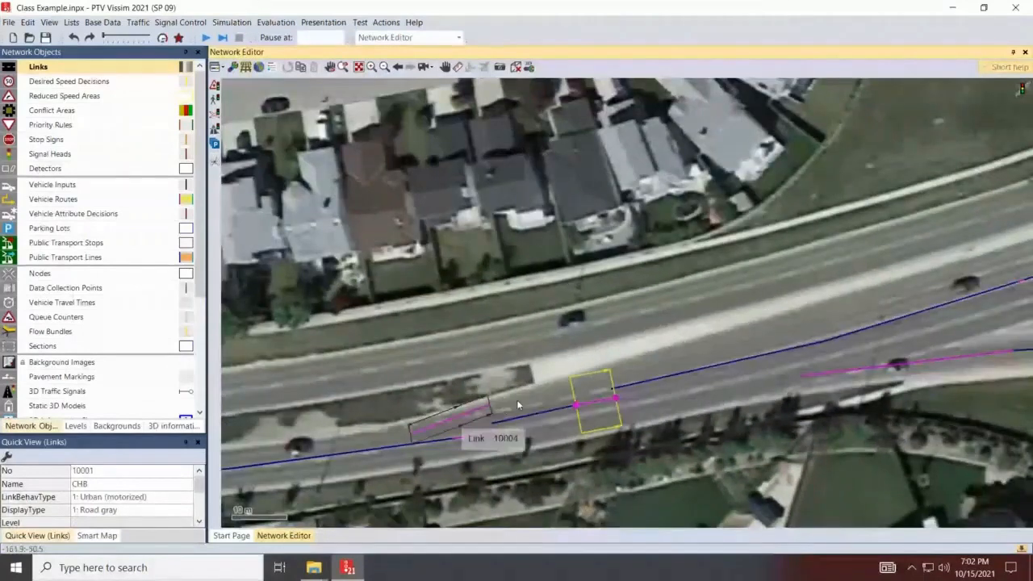
key("ctrl+a")
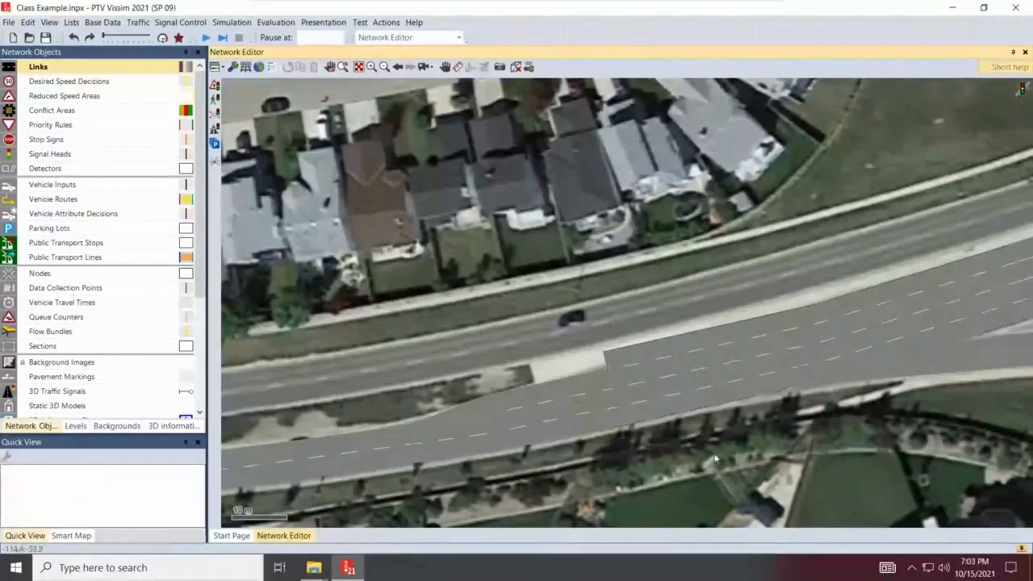
left_click(450, 414)
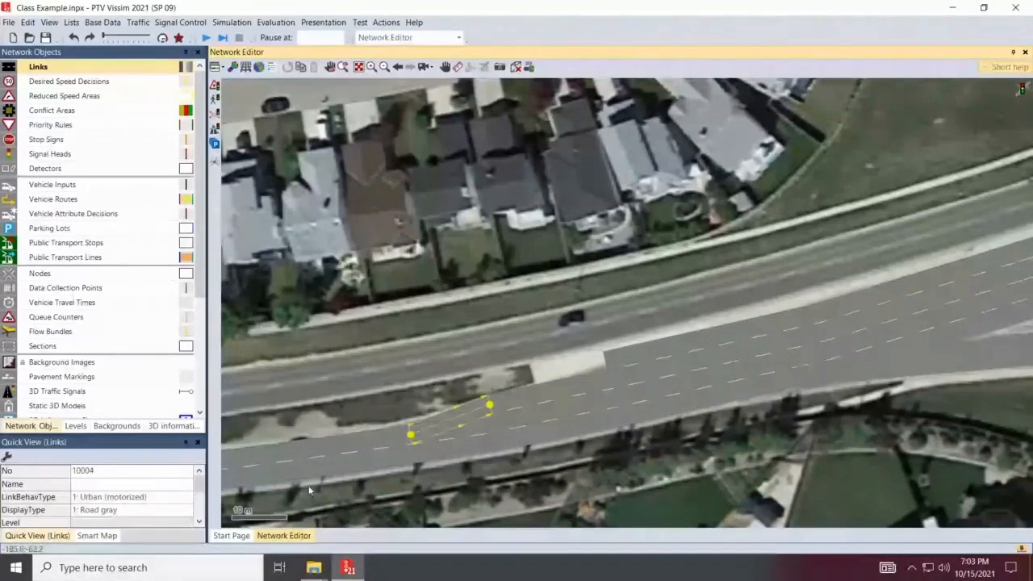
left_click(656, 279)
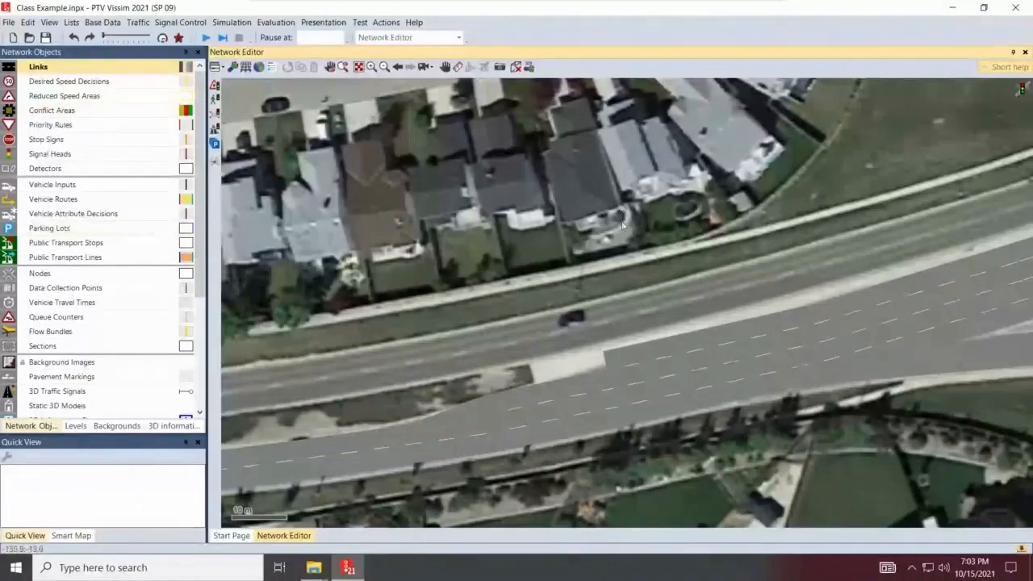
scroll(544, 320, "down", 1)
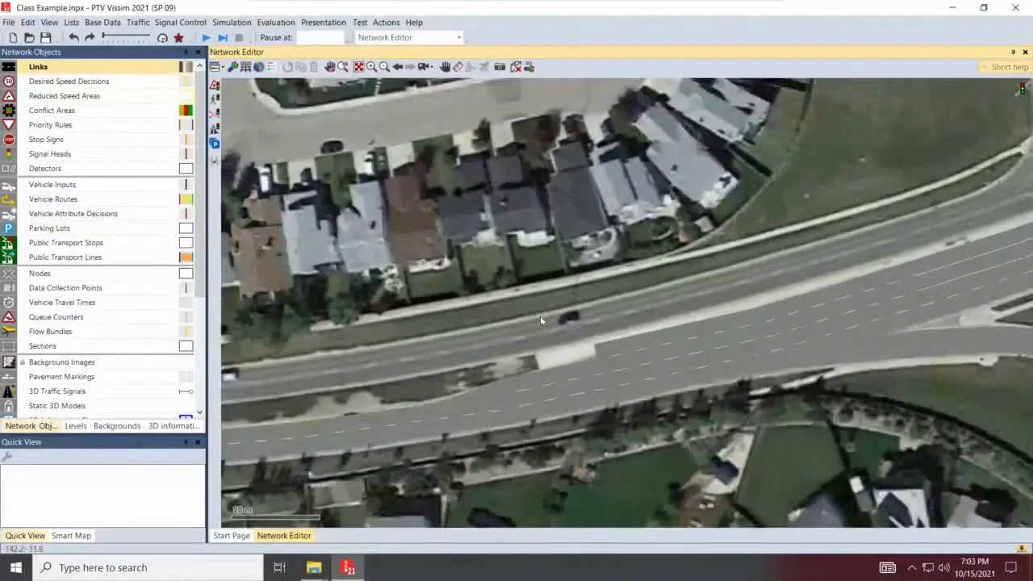
scroll(545, 320, "down", 1)
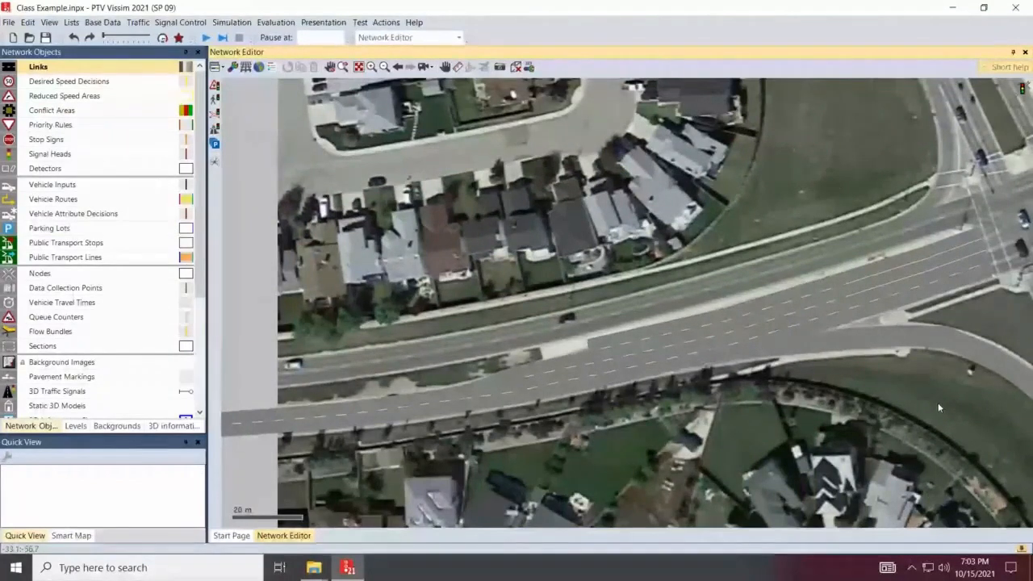
scroll(776, 390, "down", 1)
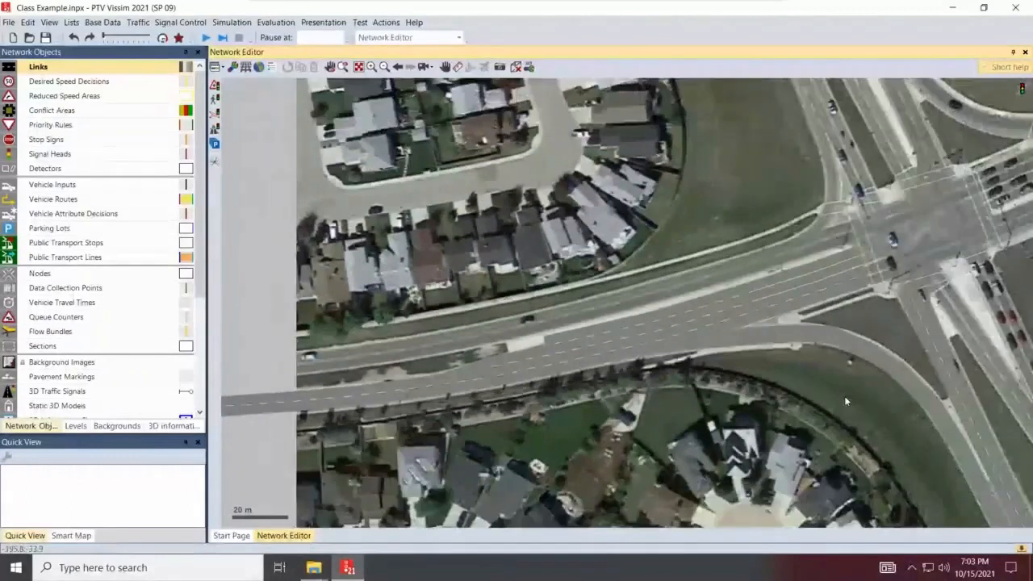
scroll(846, 401, "down", 1)
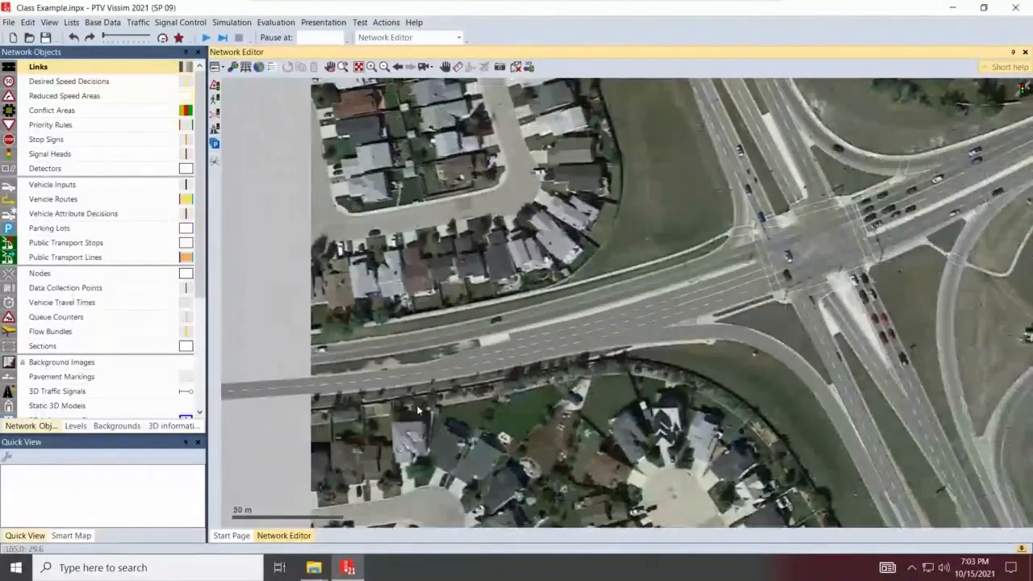
Switch to File Explorer and locate the Sarcee Tr & Country Hills Blvd project file in the "1- Completed links" folder of VISSIM Example
left_click(315, 569)
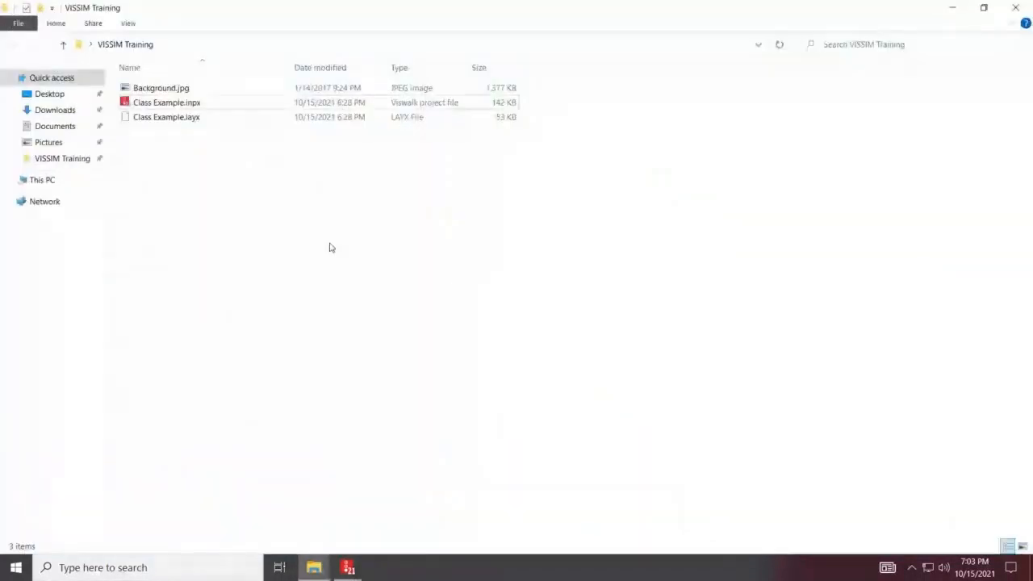
left_click(64, 46)
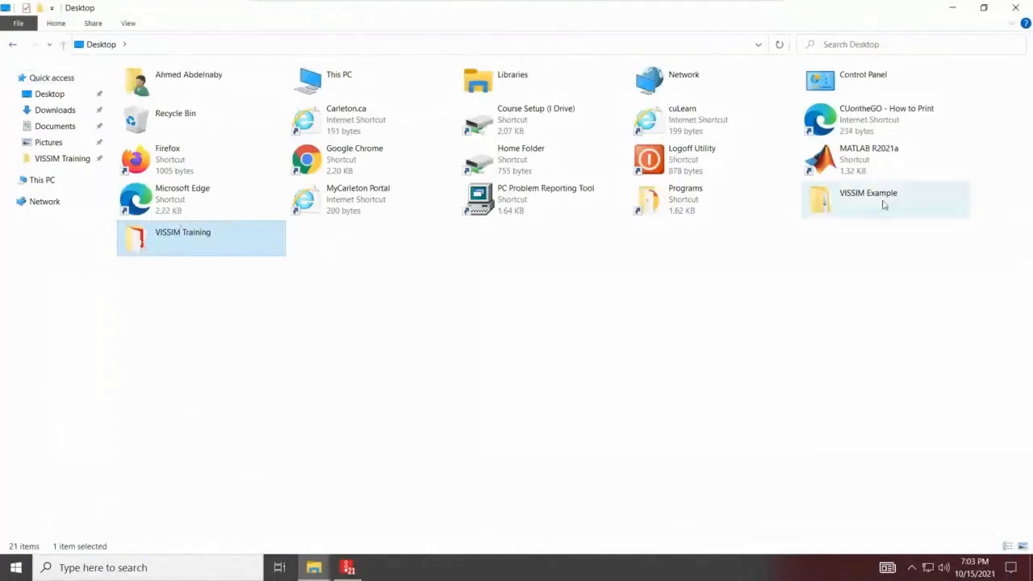
double_click(884, 205)
double_click(169, 90)
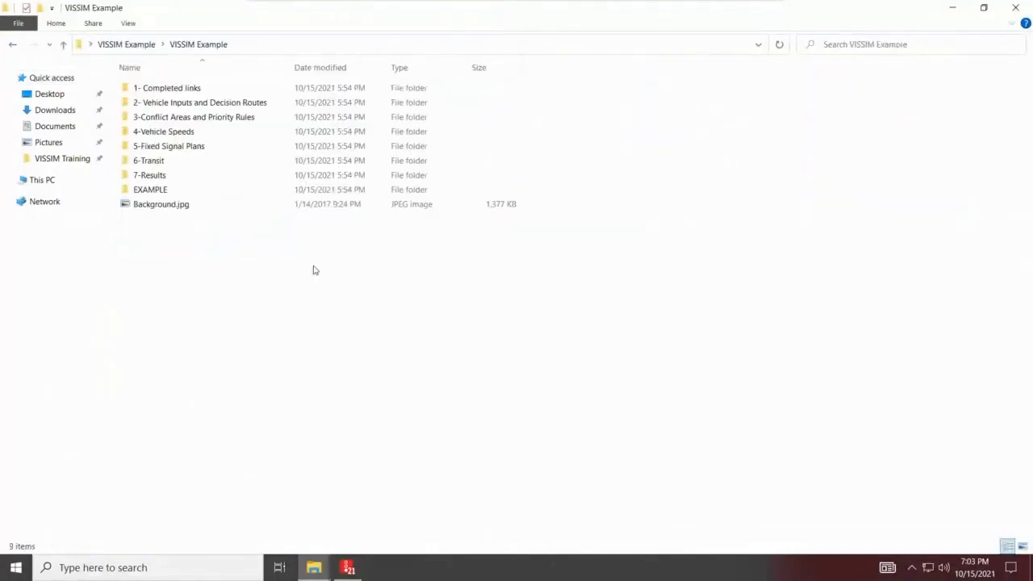
double_click(189, 88)
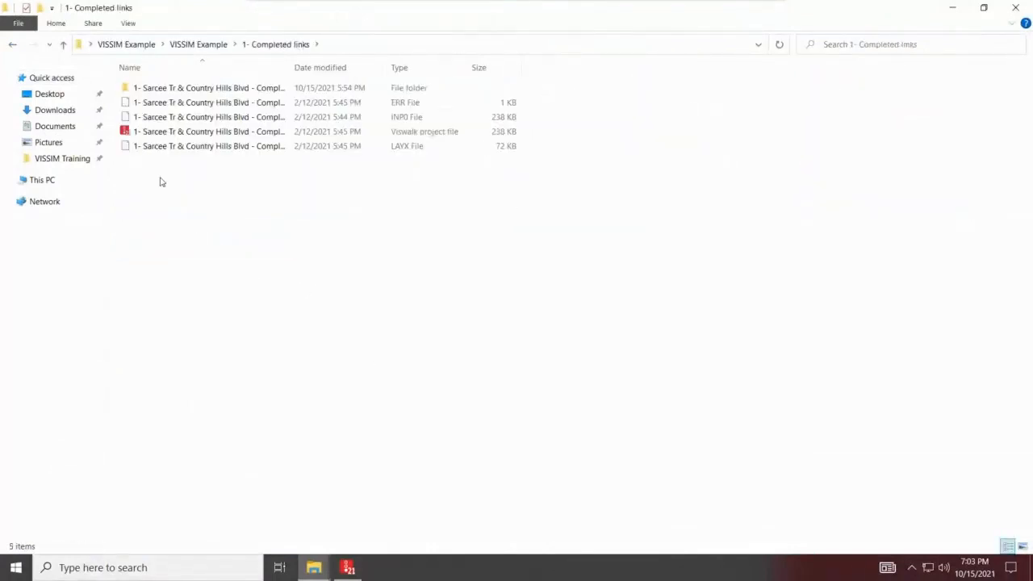
left_click(176, 132)
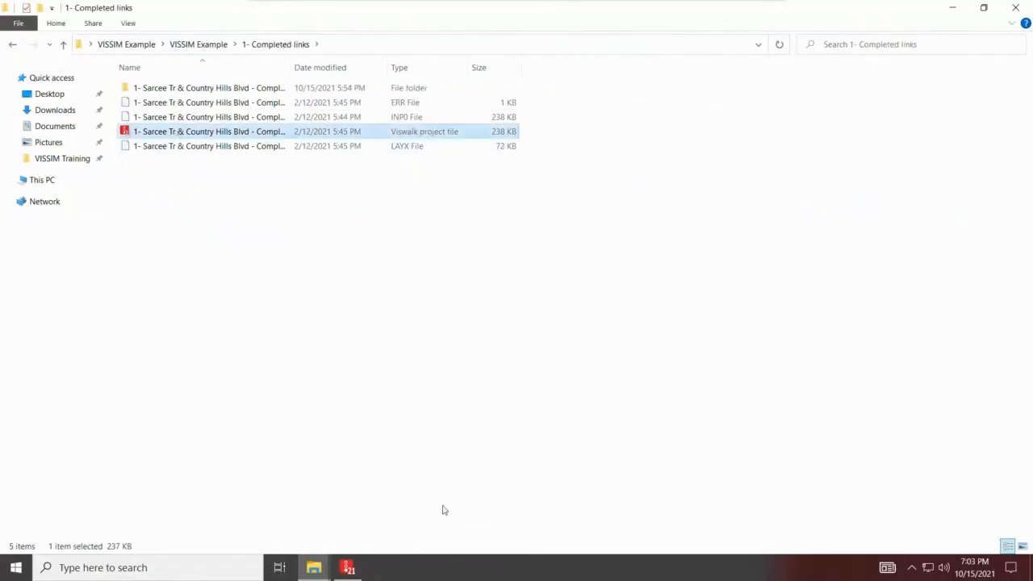
Place PTV Vissim beside the folder and open "1- Sarcee Tr & Country Hills Blvd - Completed links.inpx" in it without saving Class Example
left_click(349, 569)
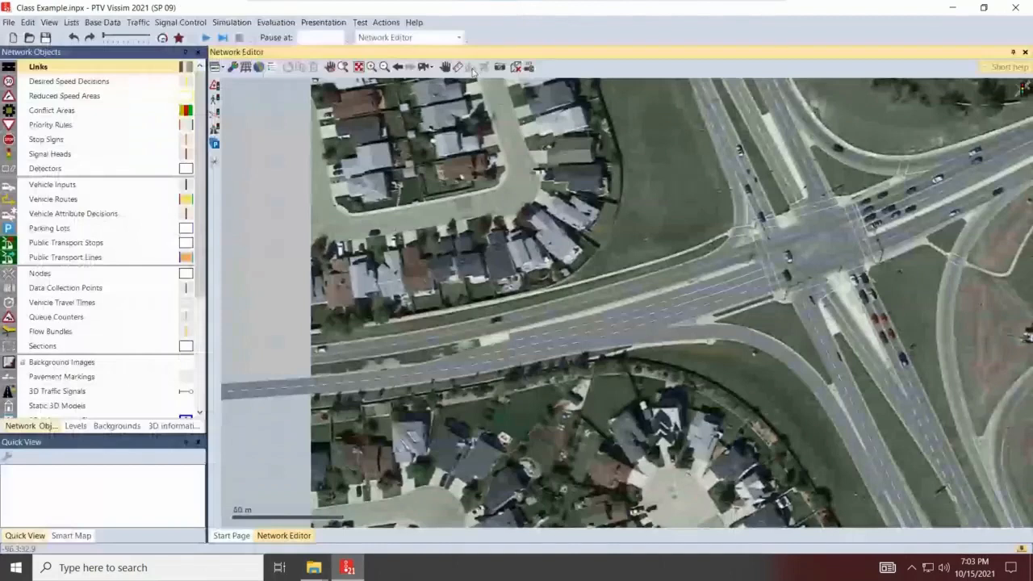
left_click_drag(510, 8, 1031, 240)
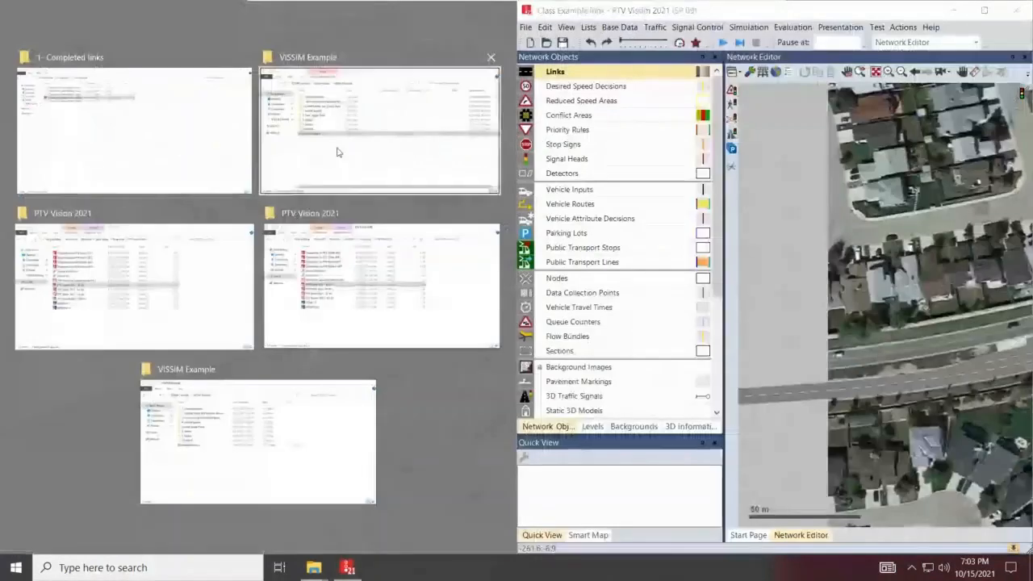
left_click(122, 144)
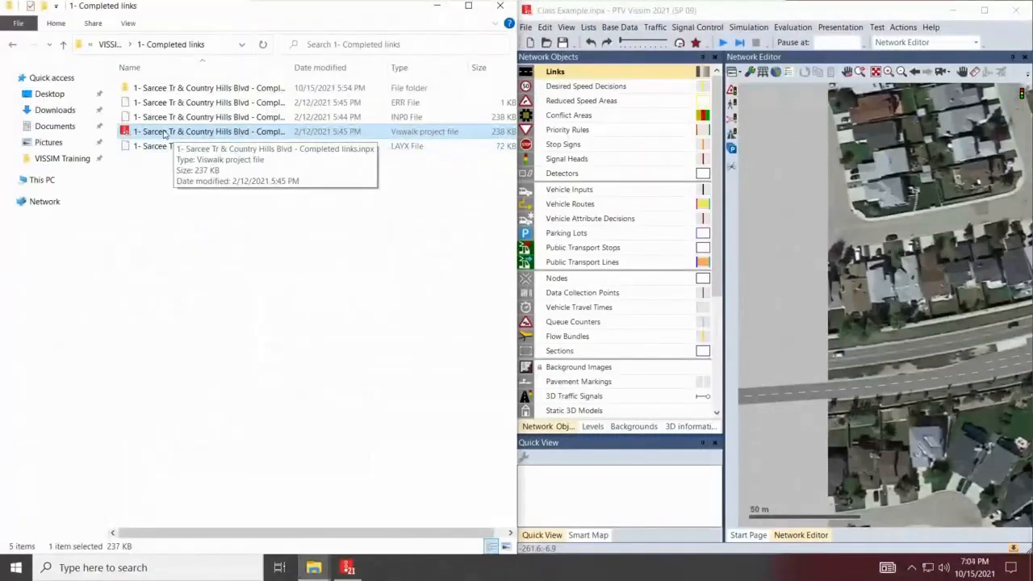
left_click_drag(165, 133, 790, 191)
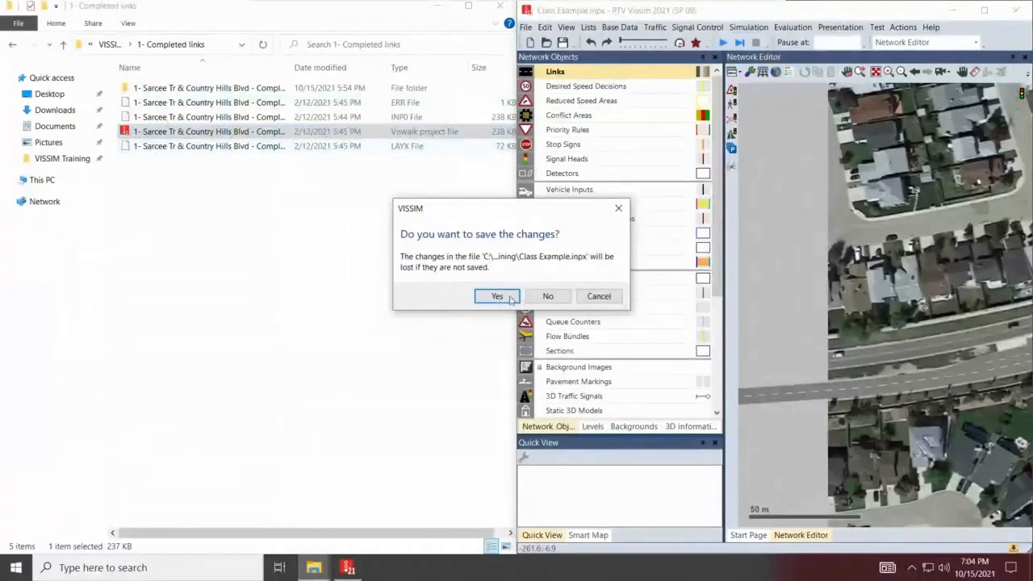
left_click(545, 297)
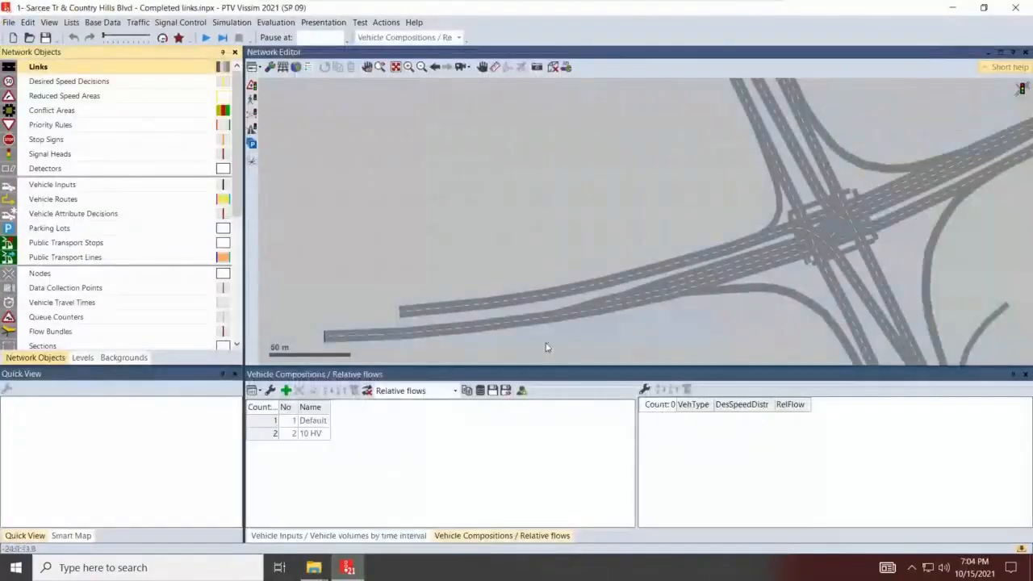
Open the list of background images for the completed-links network
scroll(40, 303, "down", 5)
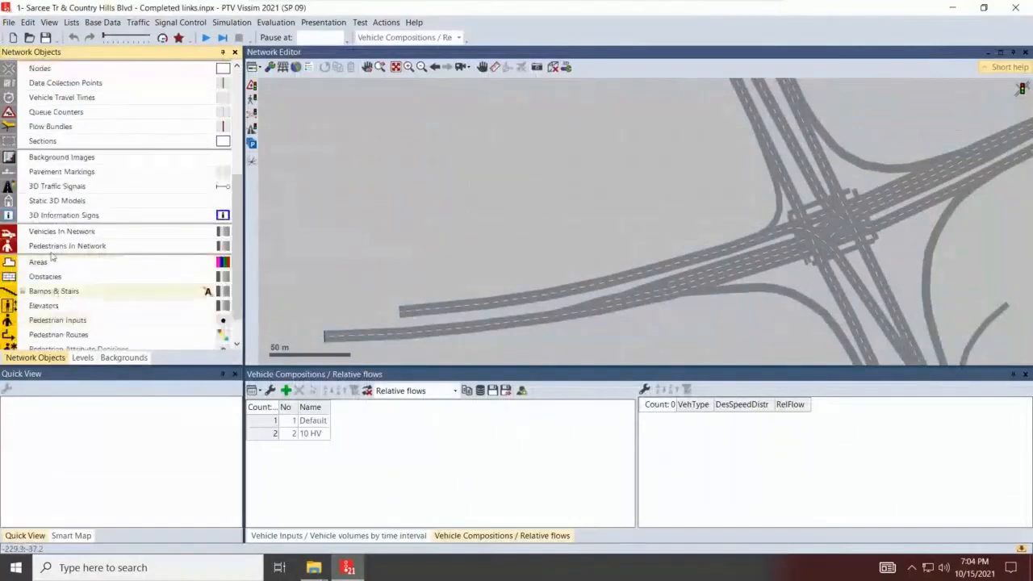
left_click(55, 160)
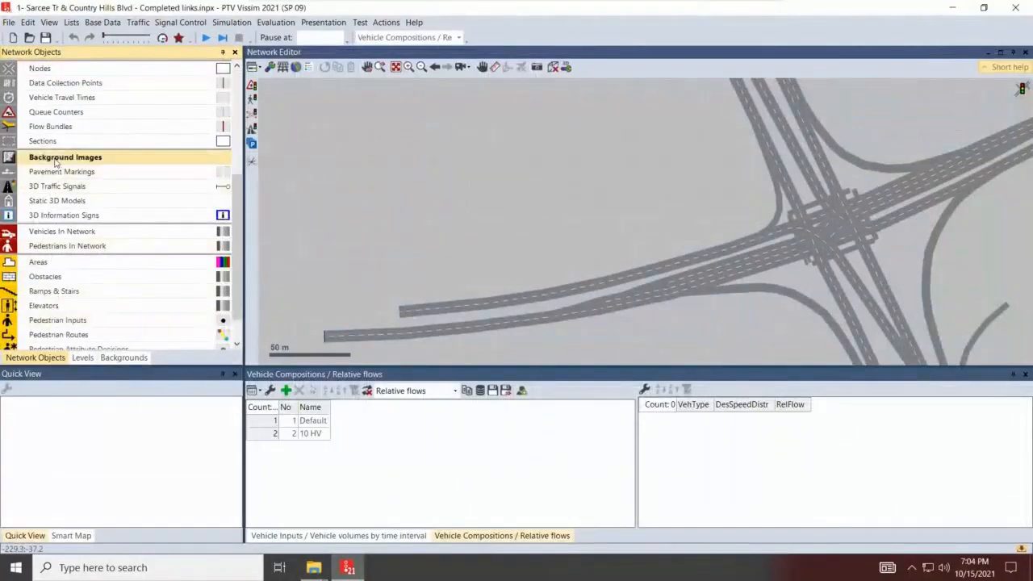
right_click(76, 165)
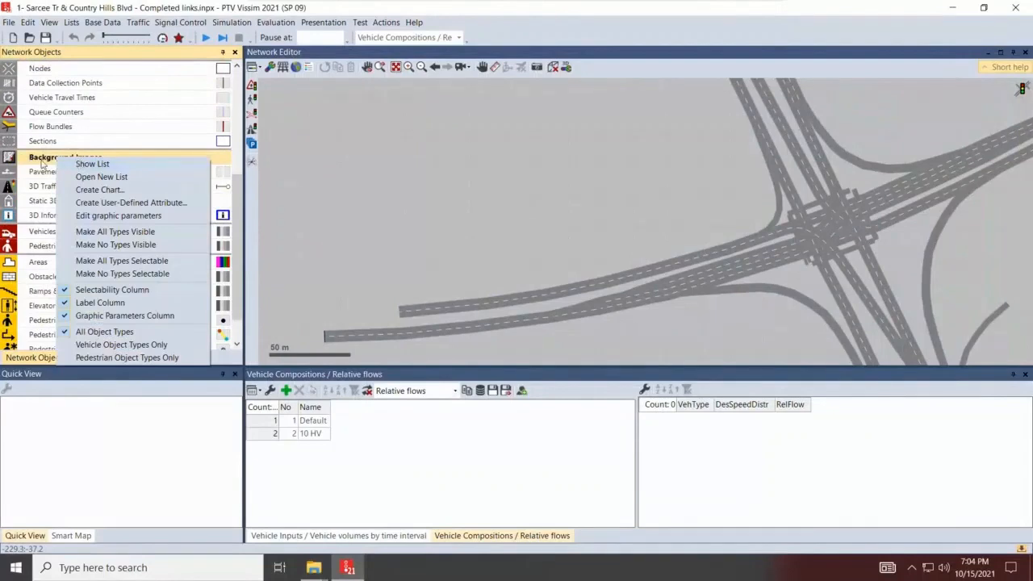
left_click(44, 164)
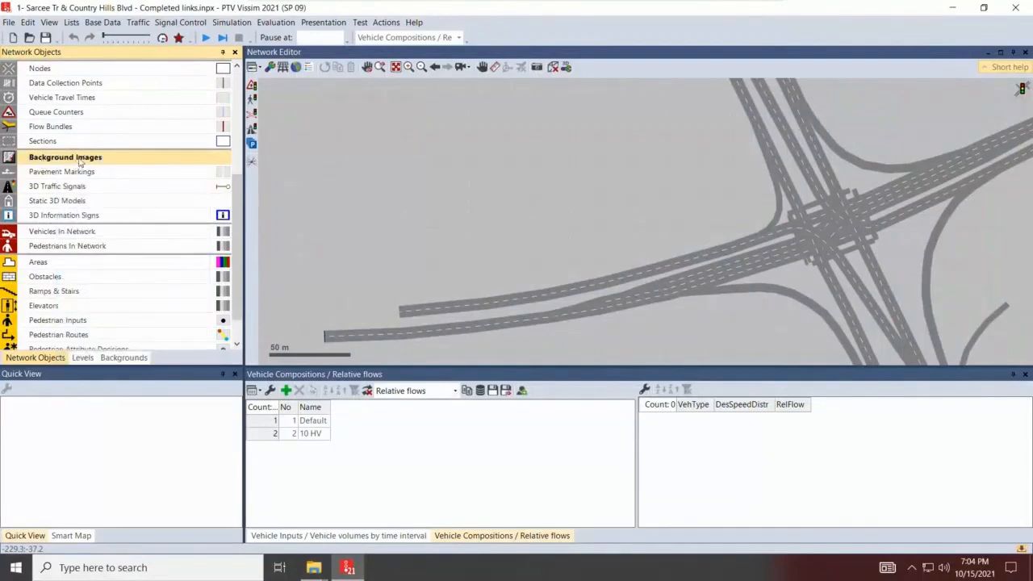
right_click(81, 163)
left_click(114, 165)
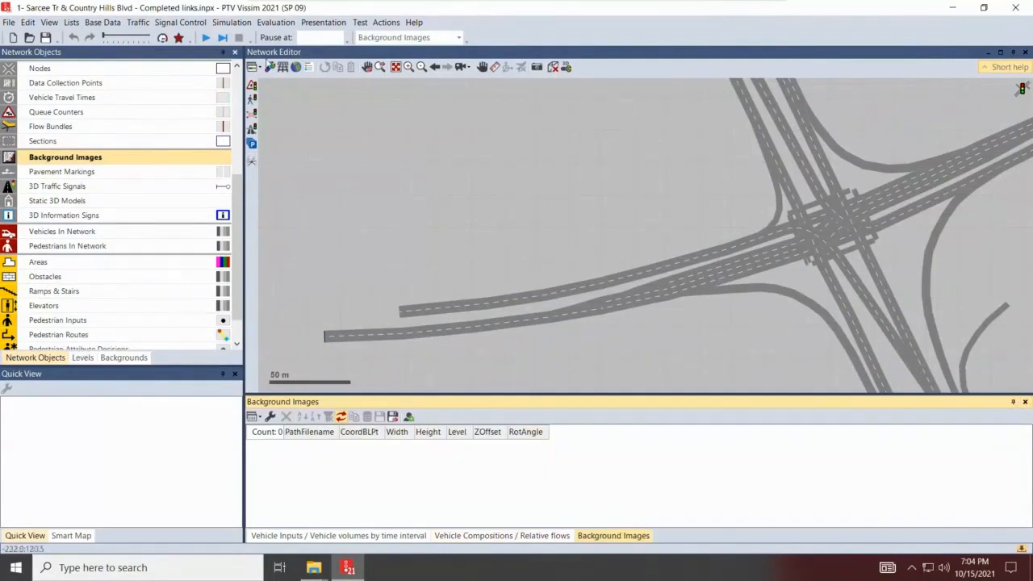
Examine the intersection's links and crosswalks with the aerial background map shown and hidden
left_click(295, 67)
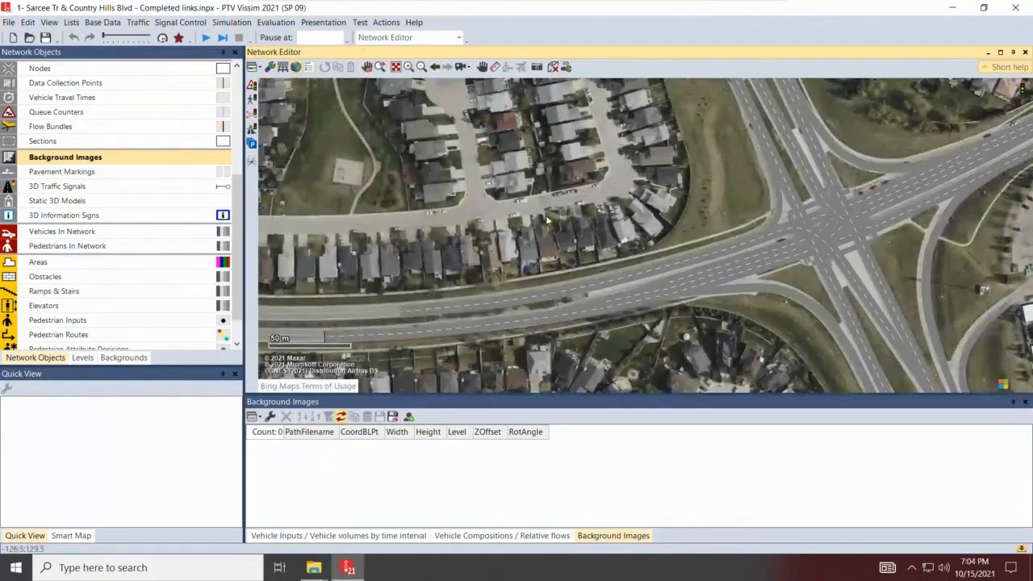
key("ctrl+b")
scroll(408, 239, "down", 3)
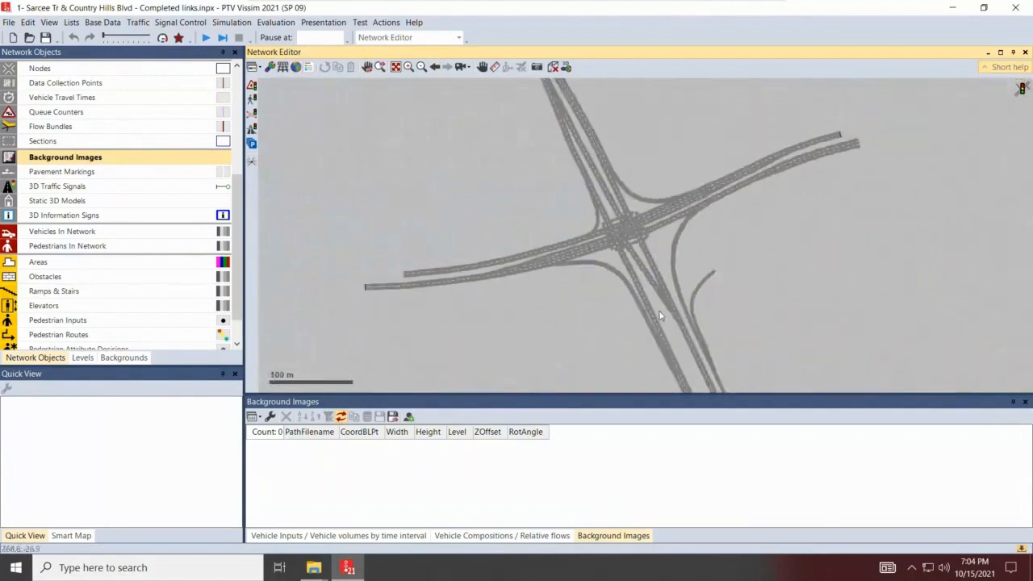
scroll(660, 315, "up", 2)
scroll(630, 244, "up", 2)
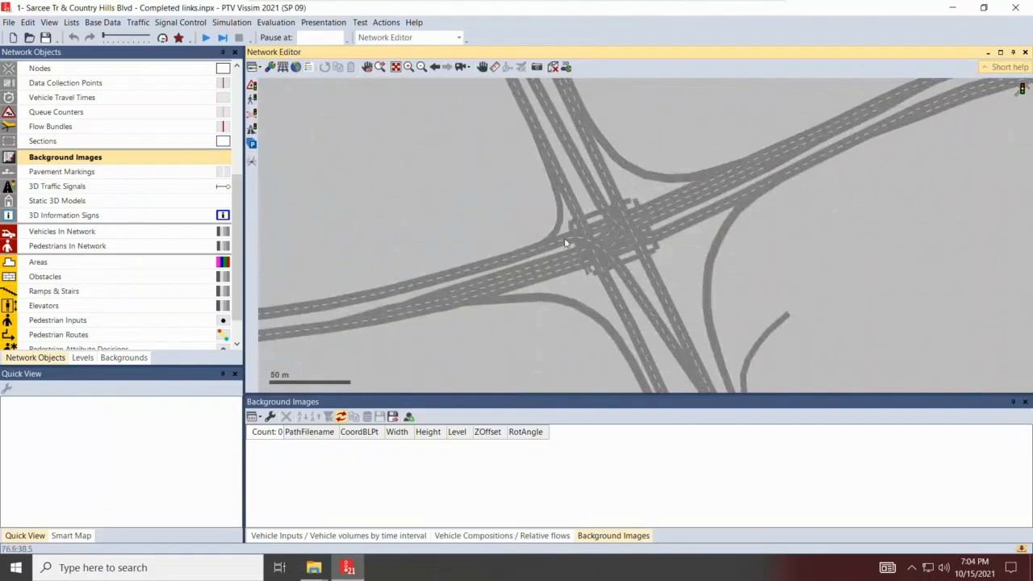
scroll(518, 294, "up", 1)
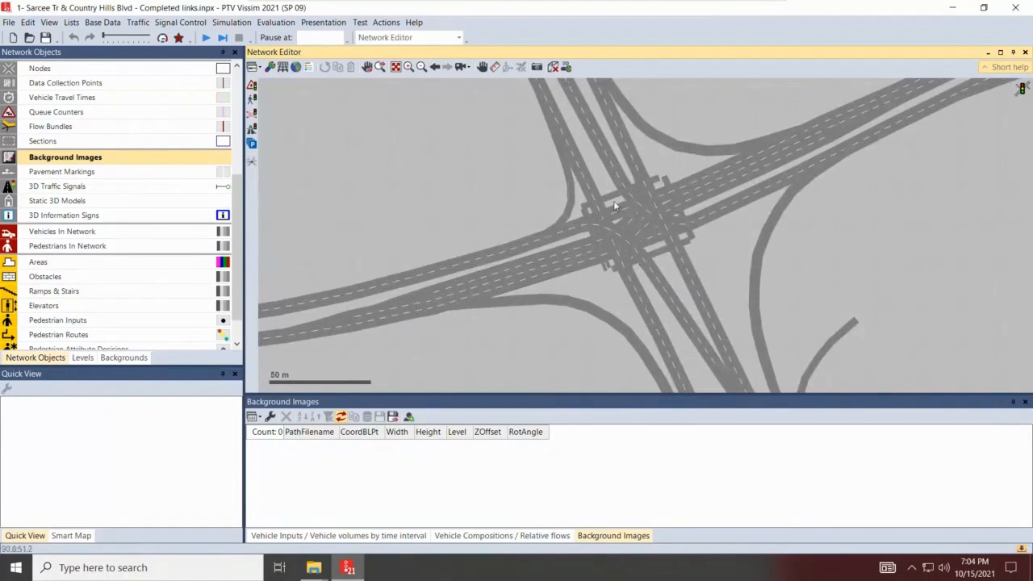
scroll(612, 313, "up", 2)
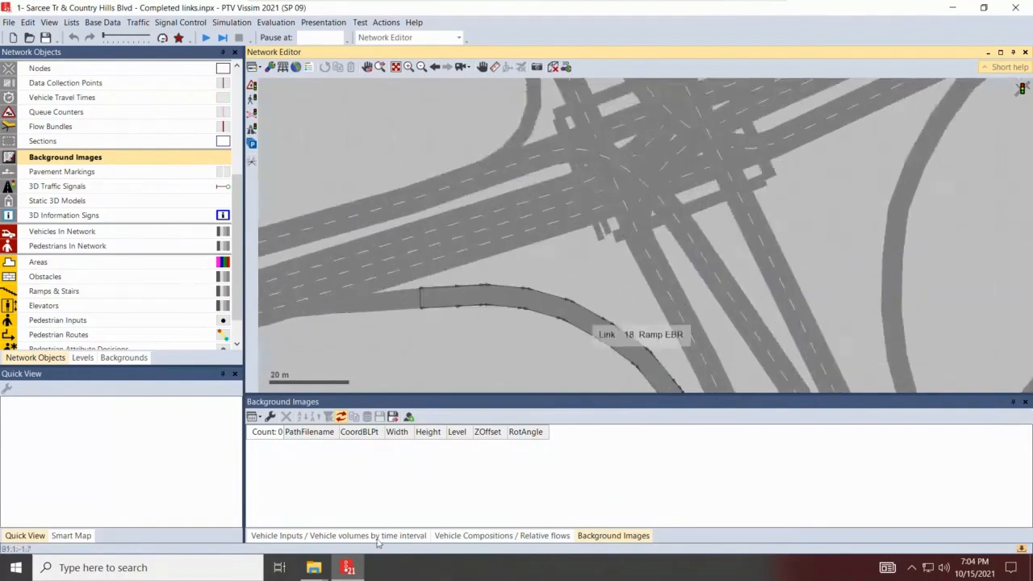
scroll(715, 266, "up", 2)
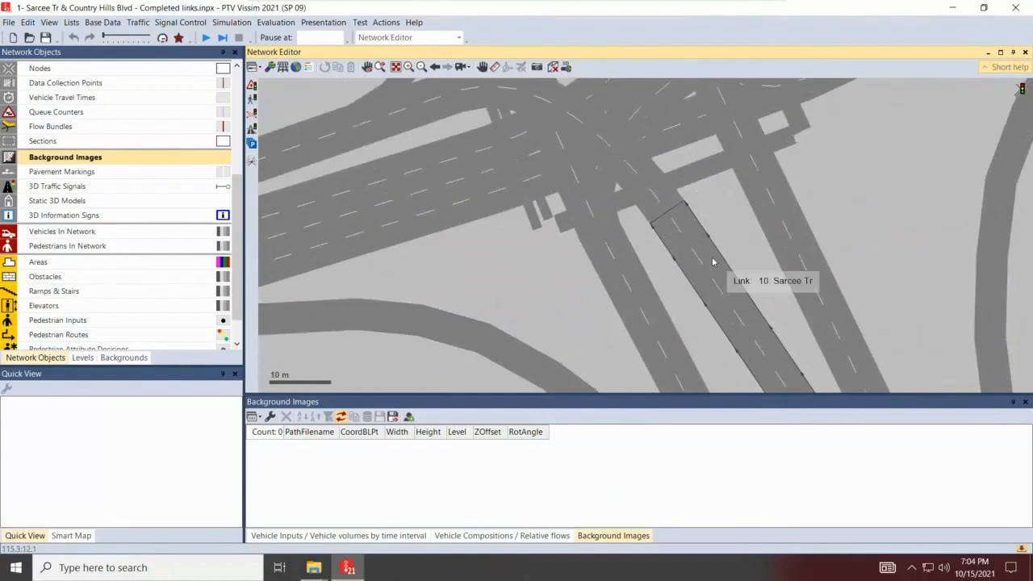
Show the aerial map and delete both pedestrian crosswalk links across the south leg of Sarcee Tr in wireframe display
left_click(296, 67)
scroll(858, 189, "down", 1)
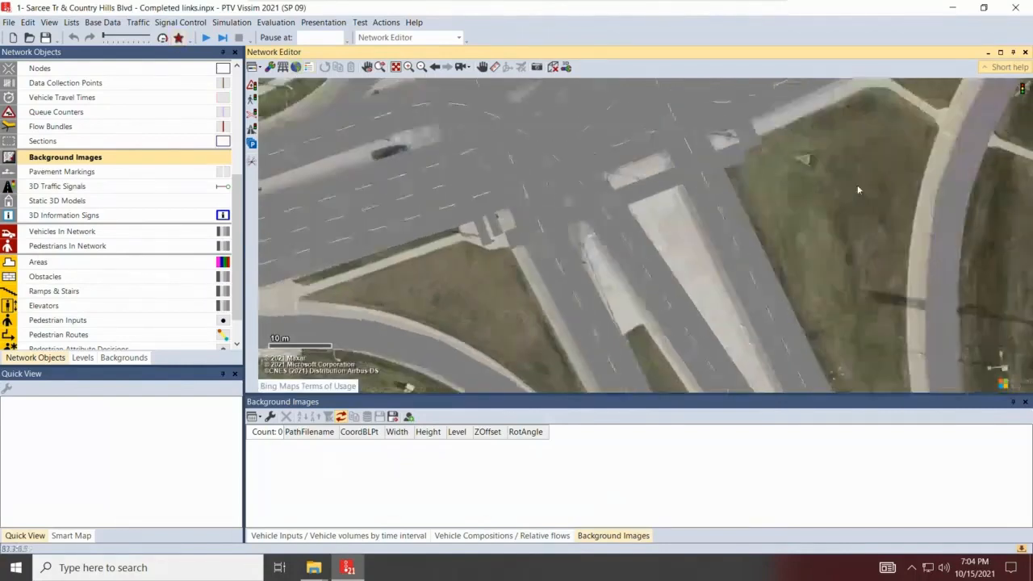
left_click_drag(800, 250, 803, 252)
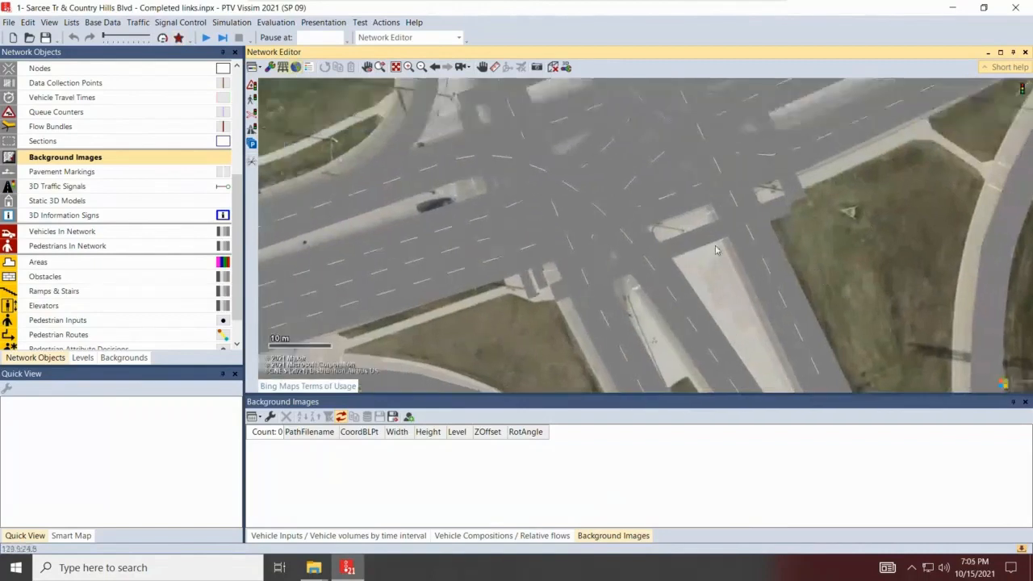
left_click(679, 254)
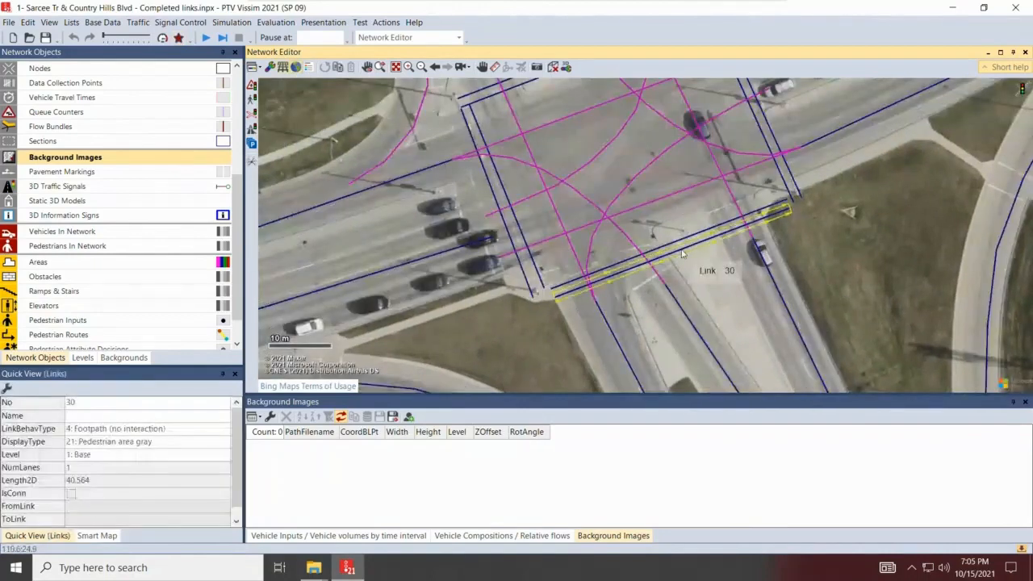
key("Delete")
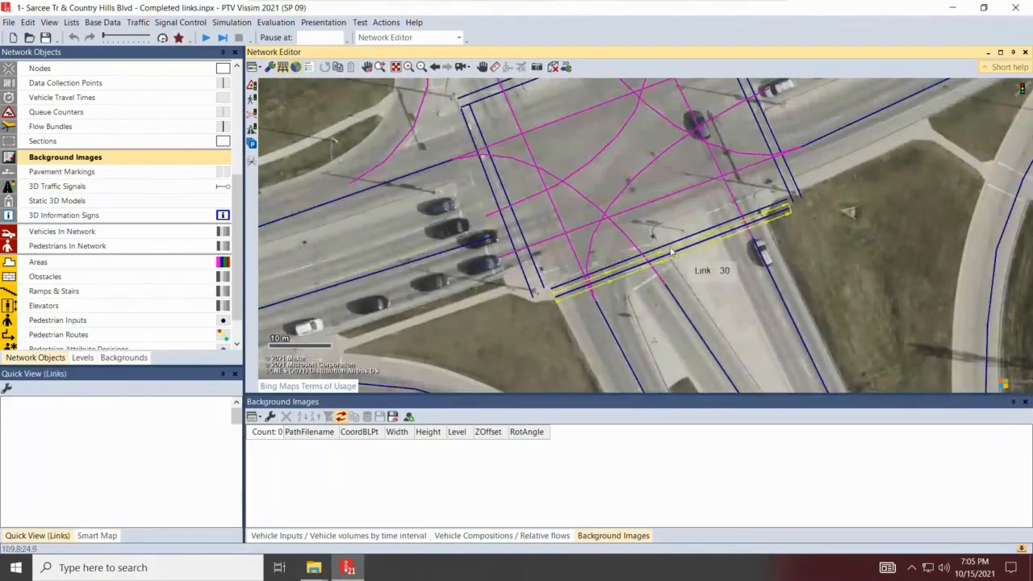
left_click(671, 244)
key("Delete")
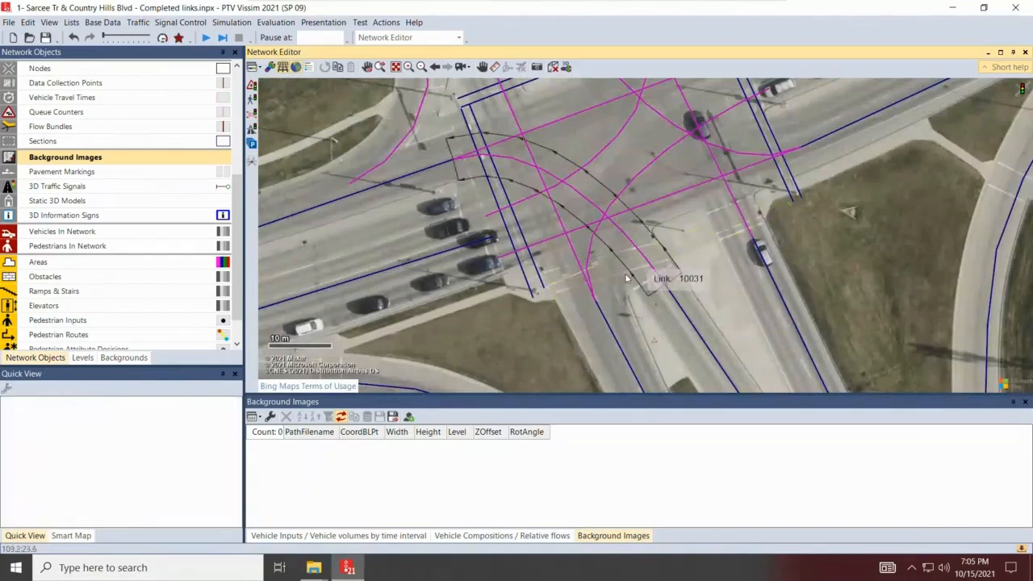
Draw a one-lane crosswalk link about 47 m long from west to east across the south leg, with a lane width of 1.5 m
scroll(591, 284, "up", 1)
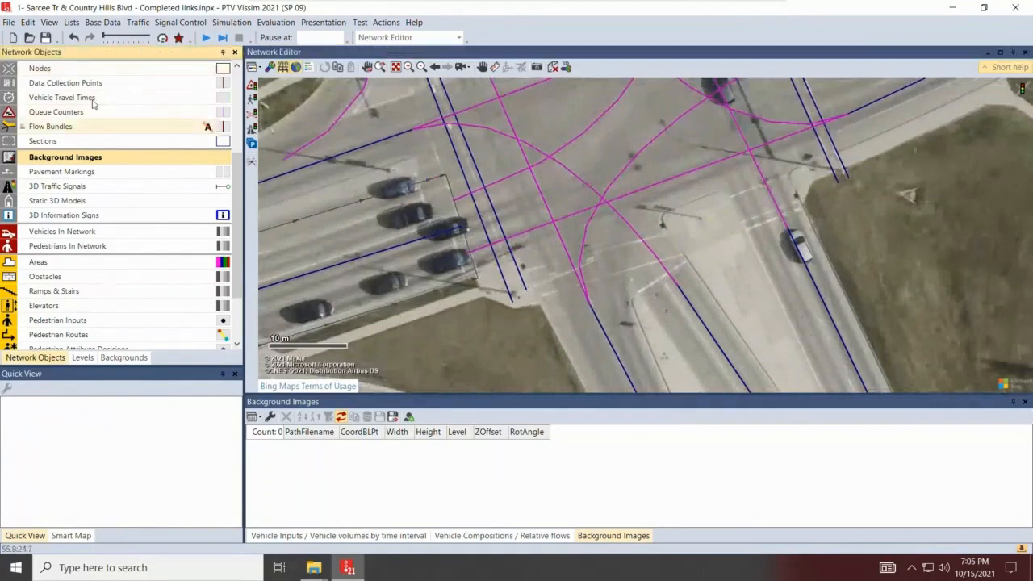
scroll(89, 80, "up", 5)
left_click(84, 68)
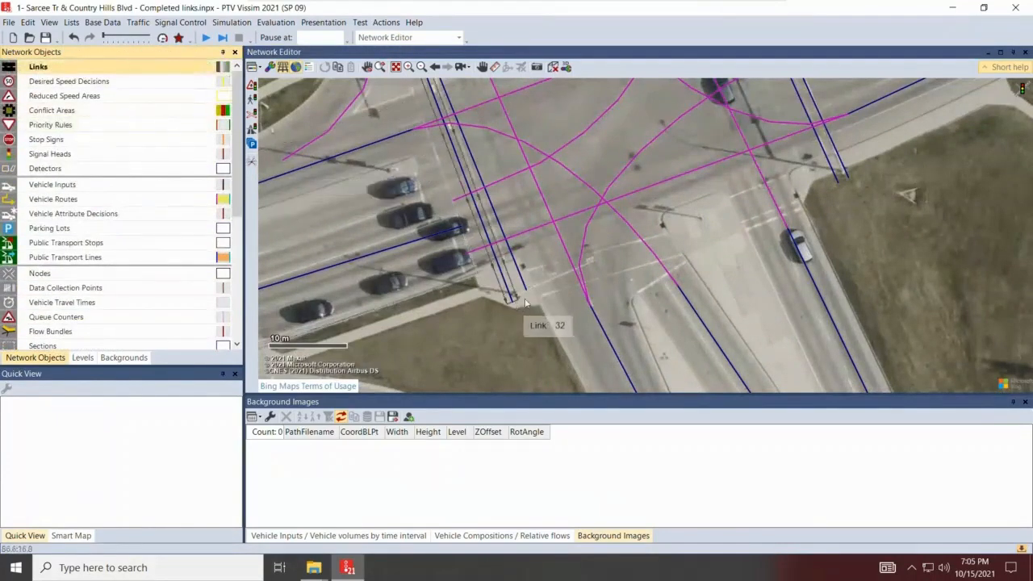
mouse_move(517, 296)
left_mouse_down()
mouse_move(781, 208)
mouse_move(795, 217)
mouse_move(859, 164)
left_mouse_up()
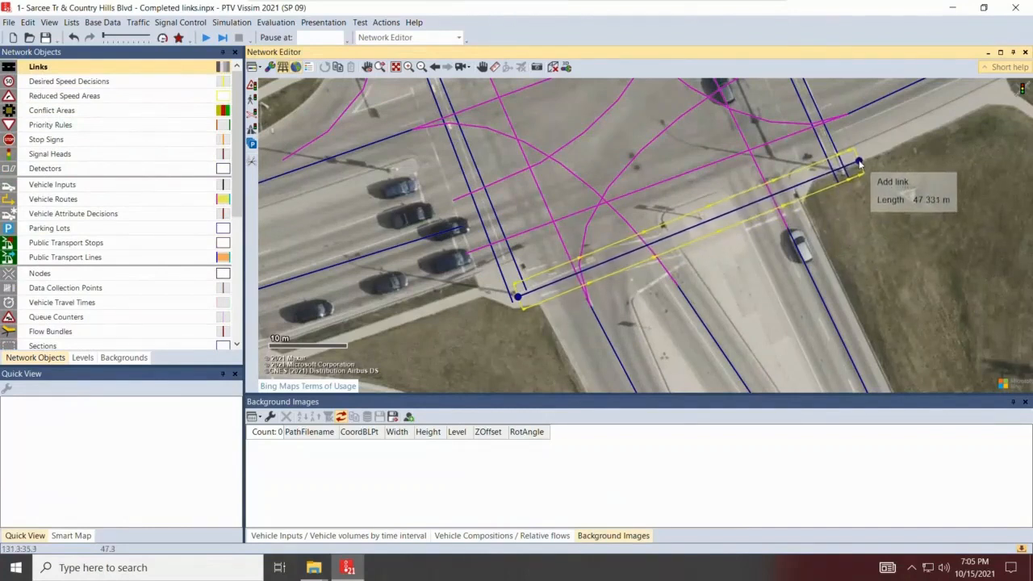
left_click_drag(859, 164, 859, 164)
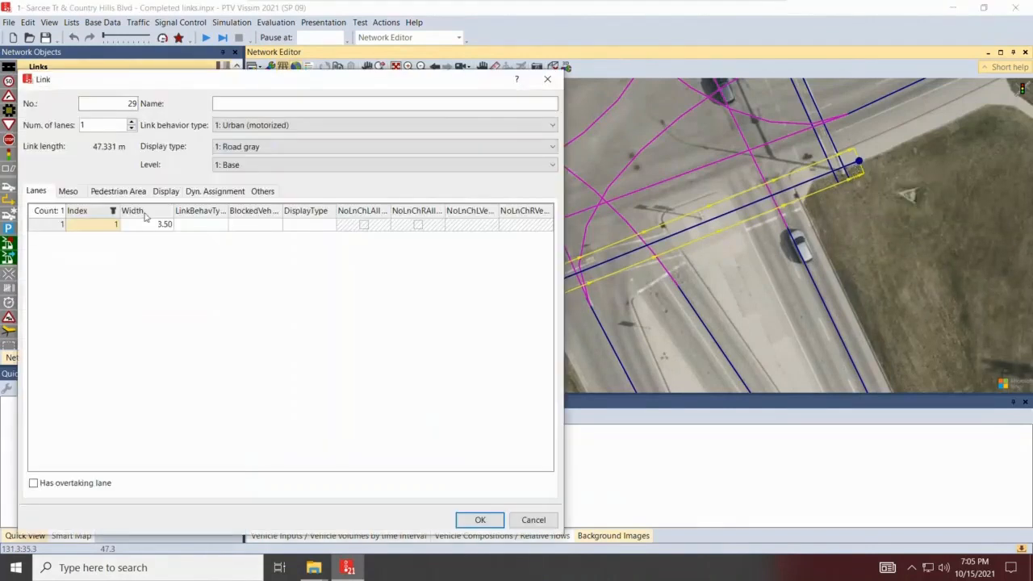
left_click(146, 225)
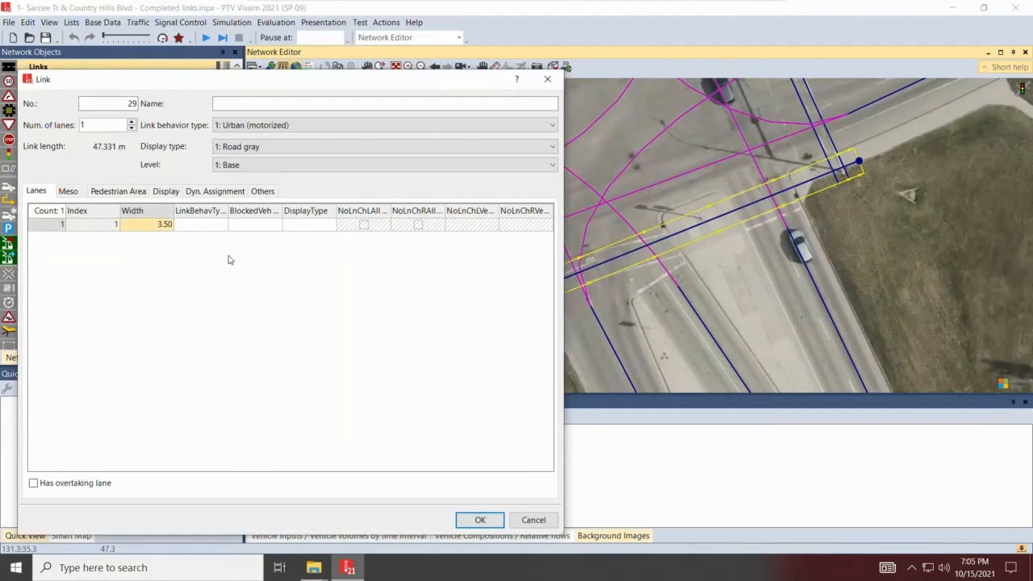
type("1.5")
key("Return")
left_click(478, 521)
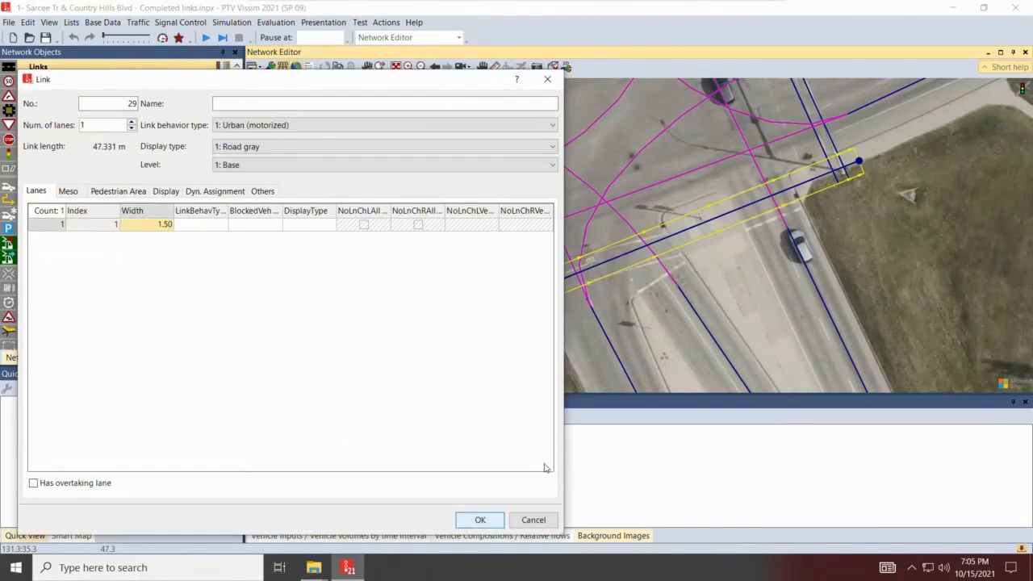
Align the new crosswalk link's east end with the southeast corner and split the link at 21.63 m on the median, generating the connector automatically
left_click(848, 168)
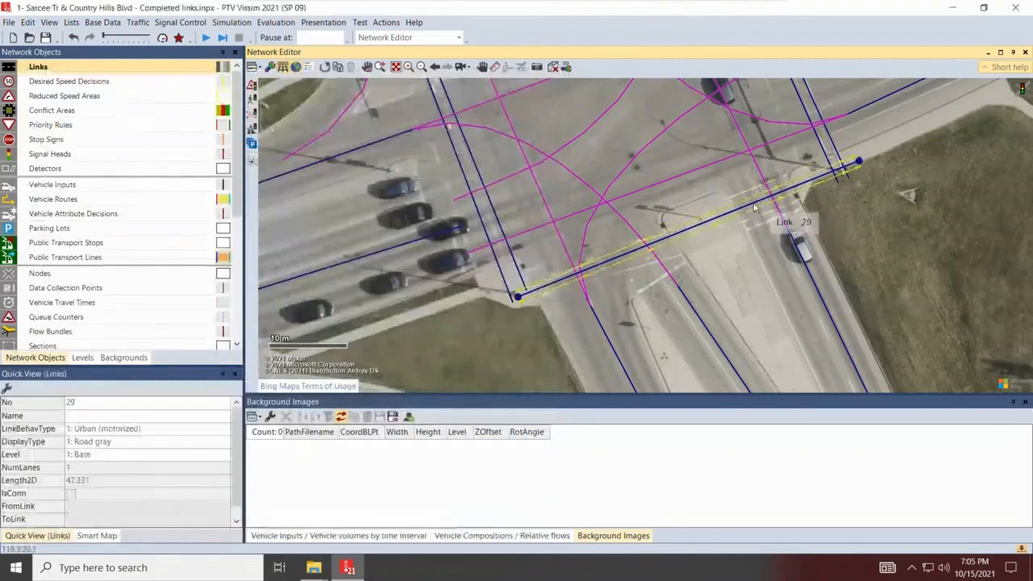
left_click_drag(857, 162, 849, 200)
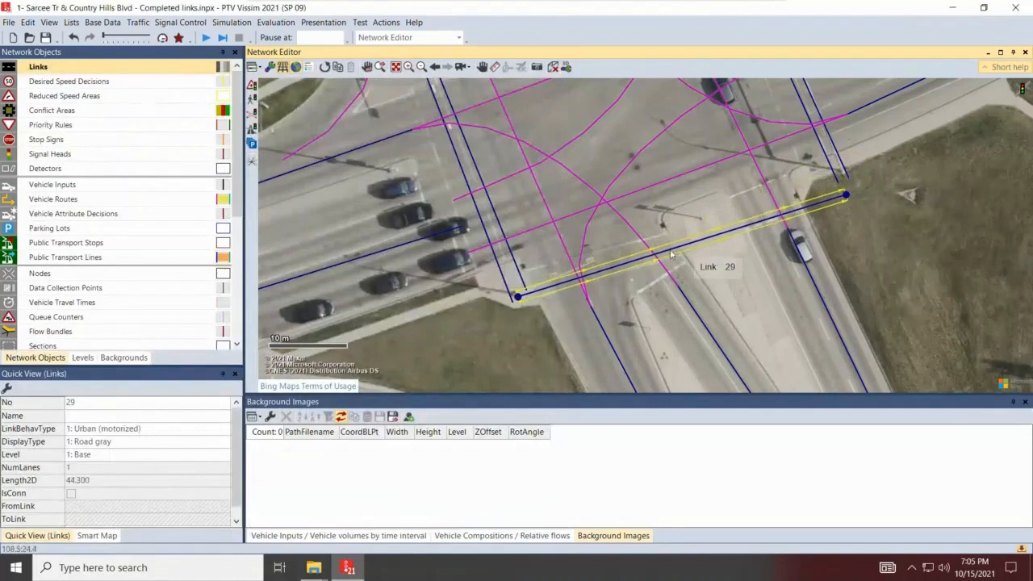
right_click(664, 251)
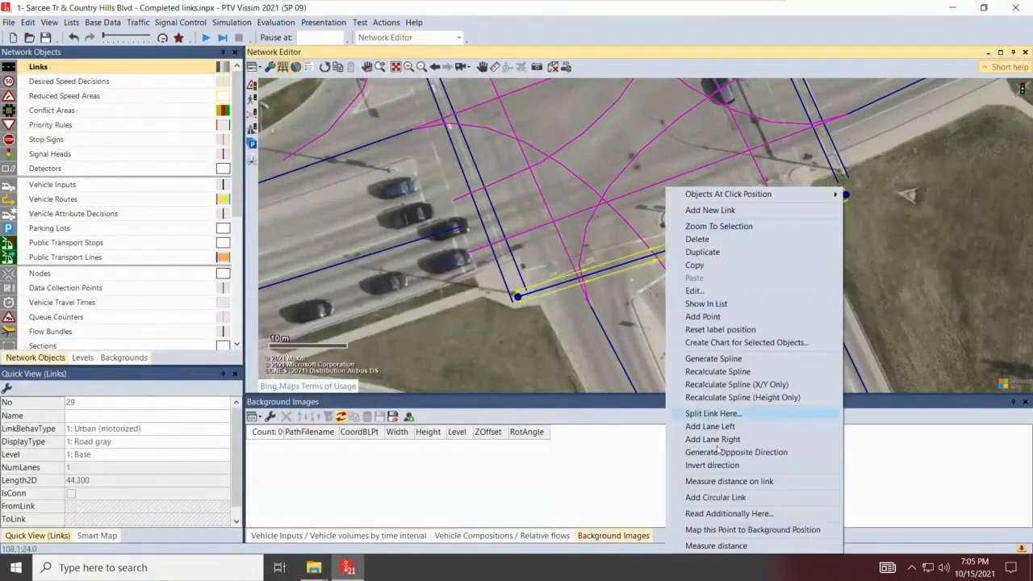
left_click(728, 413)
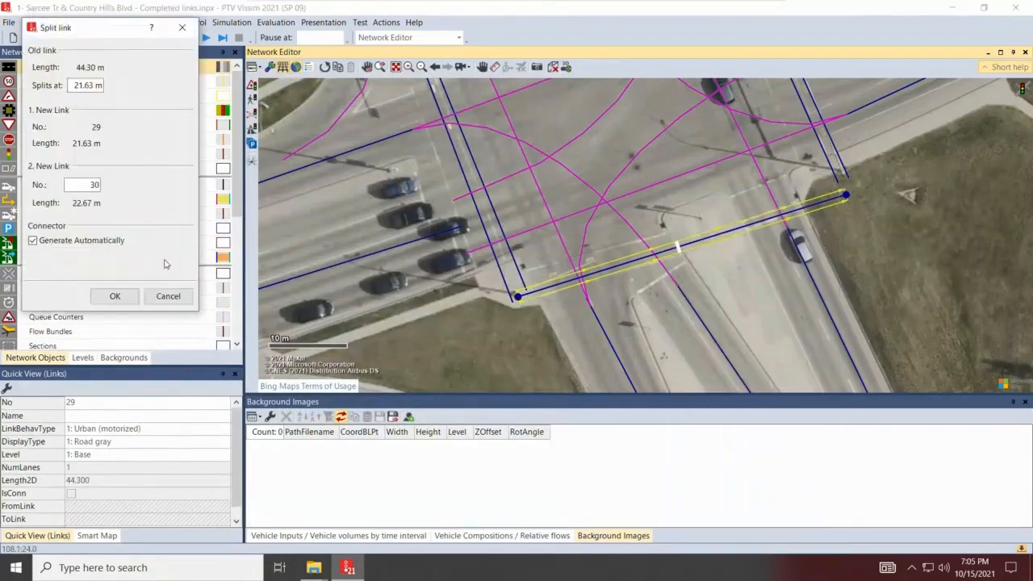
left_click(114, 297)
left_click(760, 226)
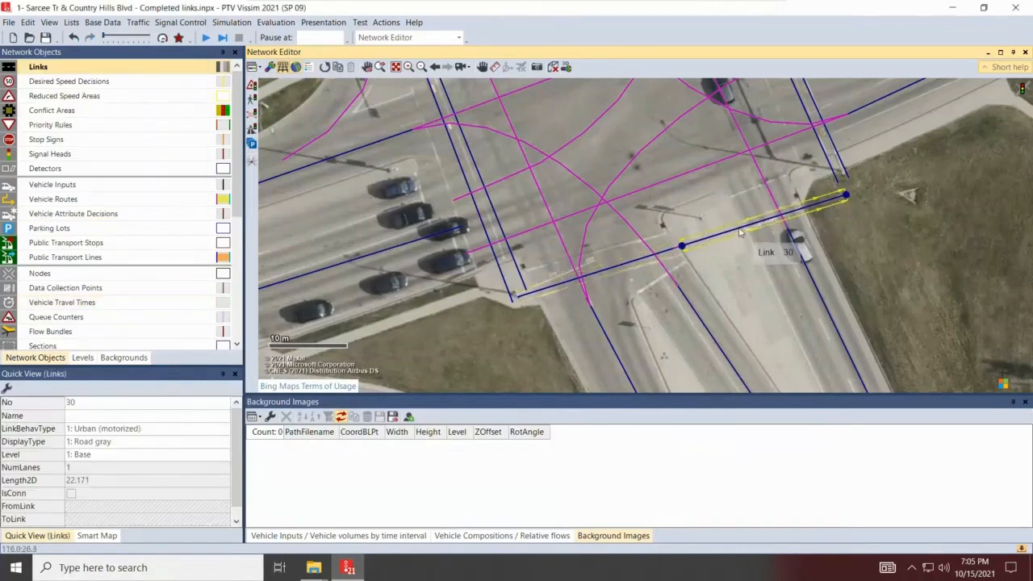
left_click_drag(844, 194, 840, 185)
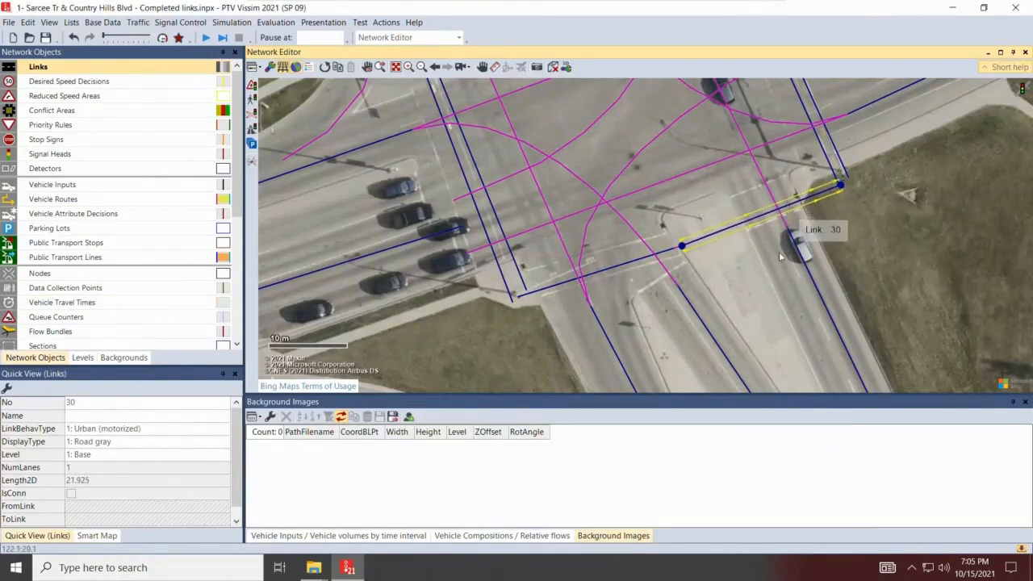
Set the lane width of both halves of the split crosswalk, links 29 and 30, to 2 m
double_click(612, 273)
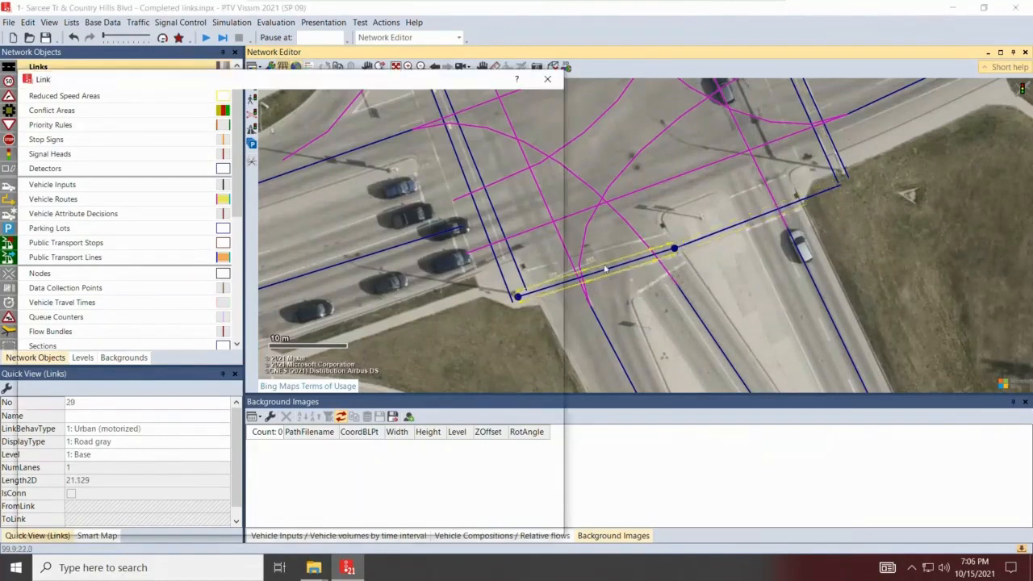
left_click(152, 226)
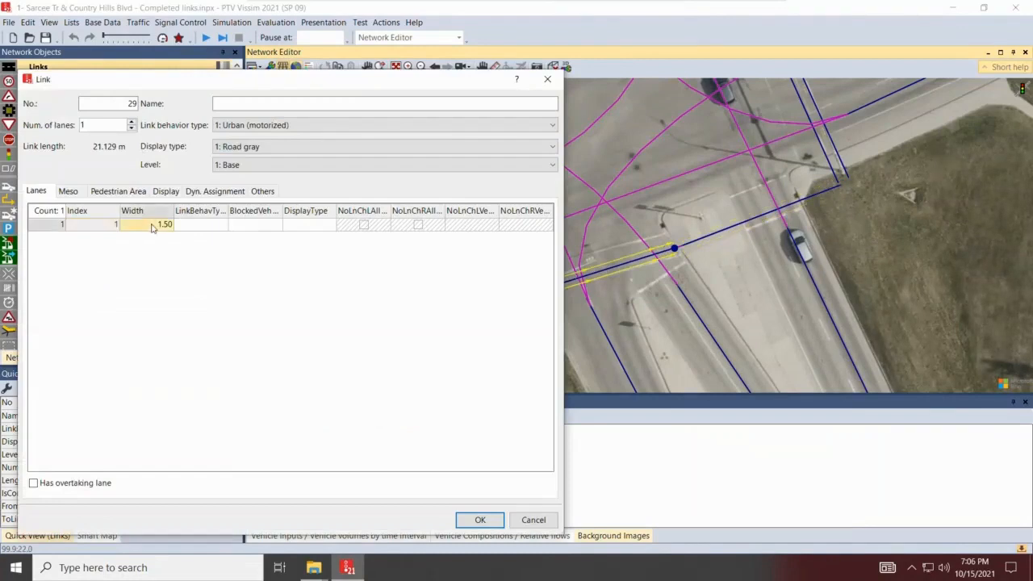
type("2")
left_click(474, 519)
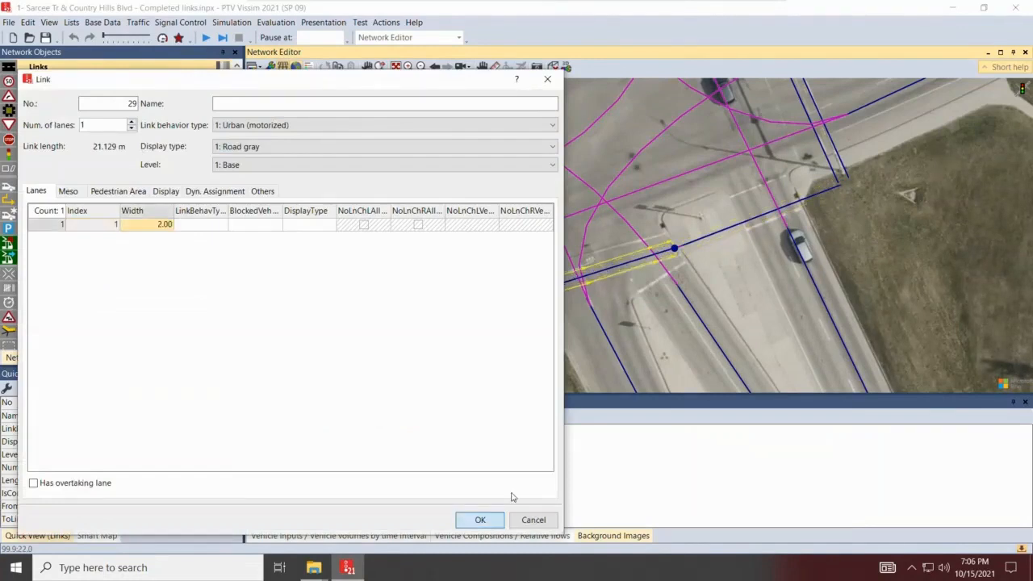
double_click(709, 235)
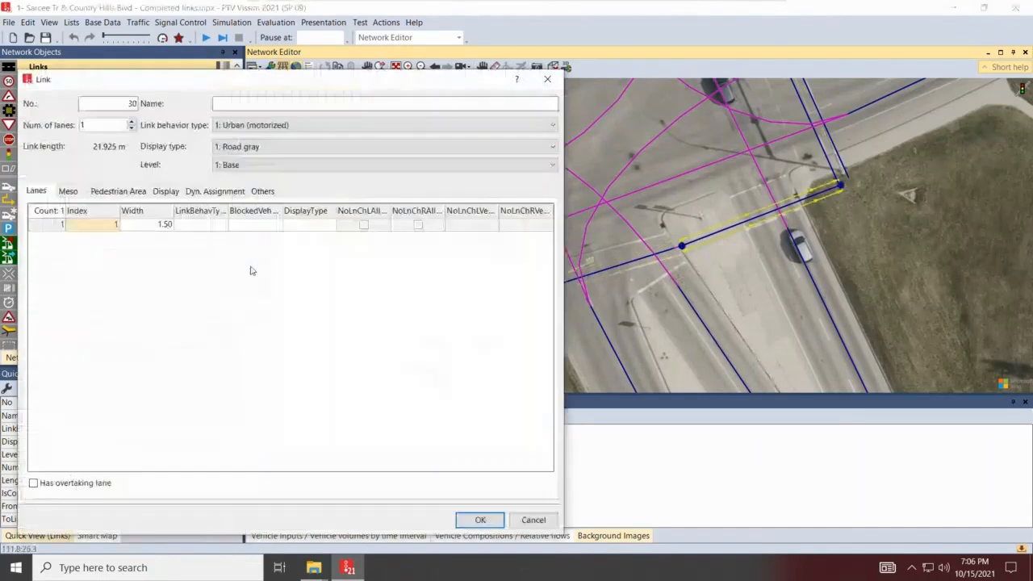
left_click(158, 226)
type("2")
left_click(482, 524)
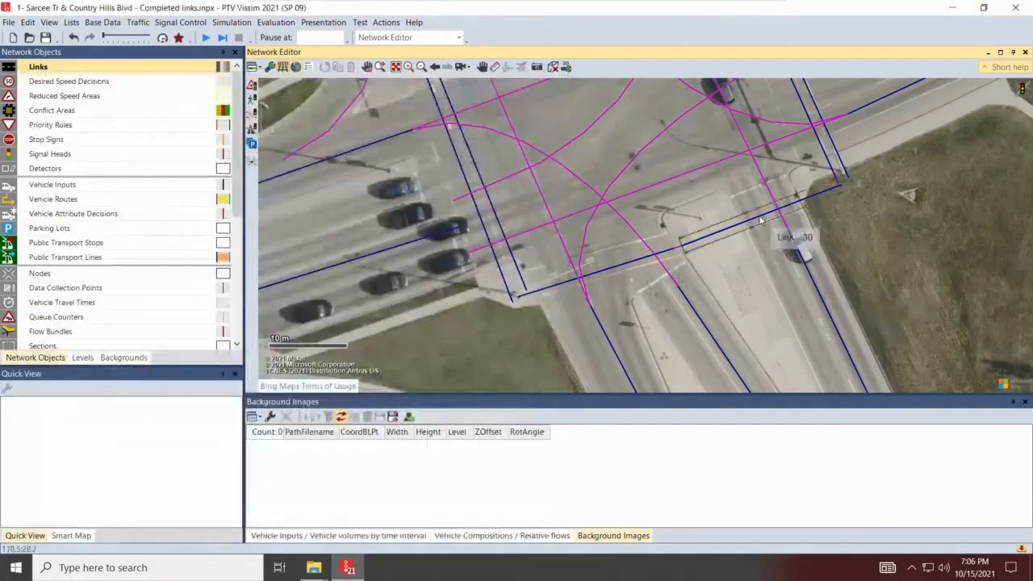
Generate a one-lane opposite direction for both halves of the south-leg crosswalk, links 30 and 29
right_click(749, 219)
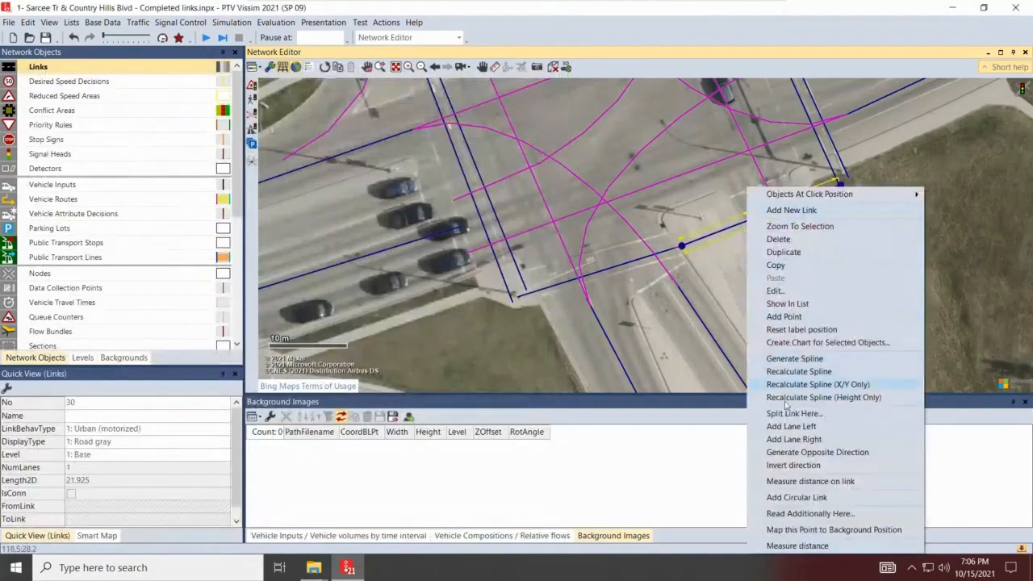
left_click(813, 453)
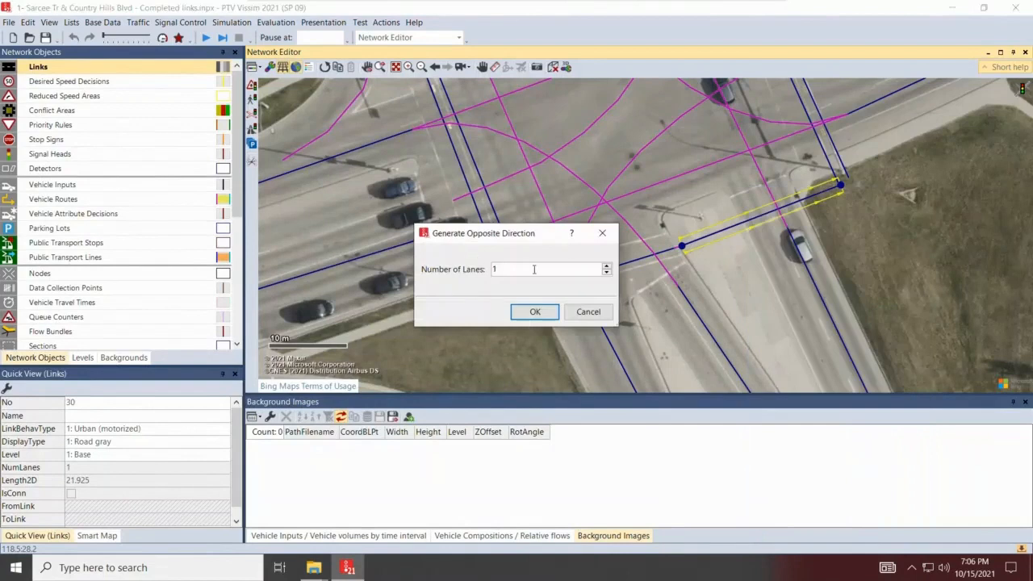
left_click(535, 312)
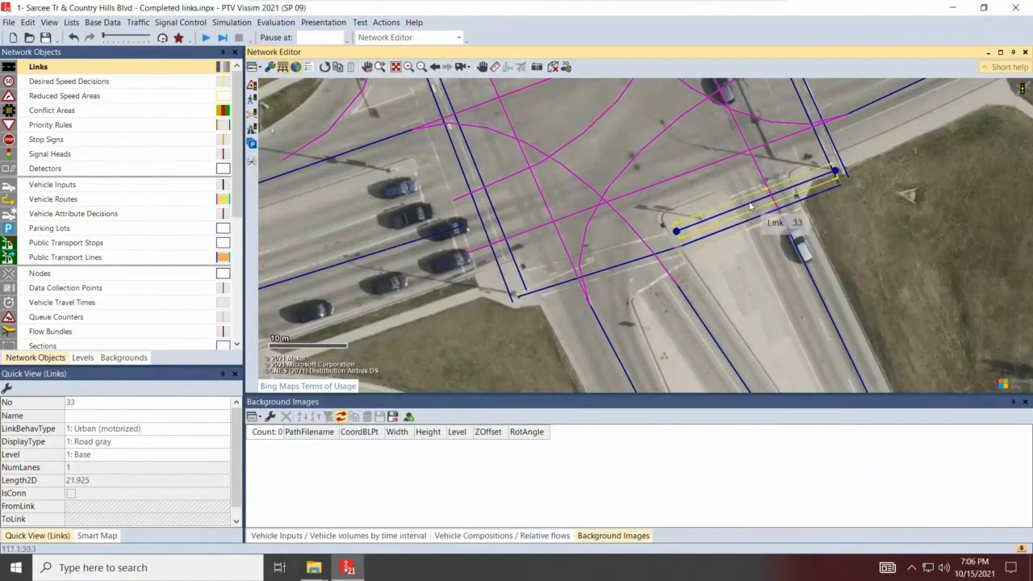
left_click(748, 228)
left_click(631, 264)
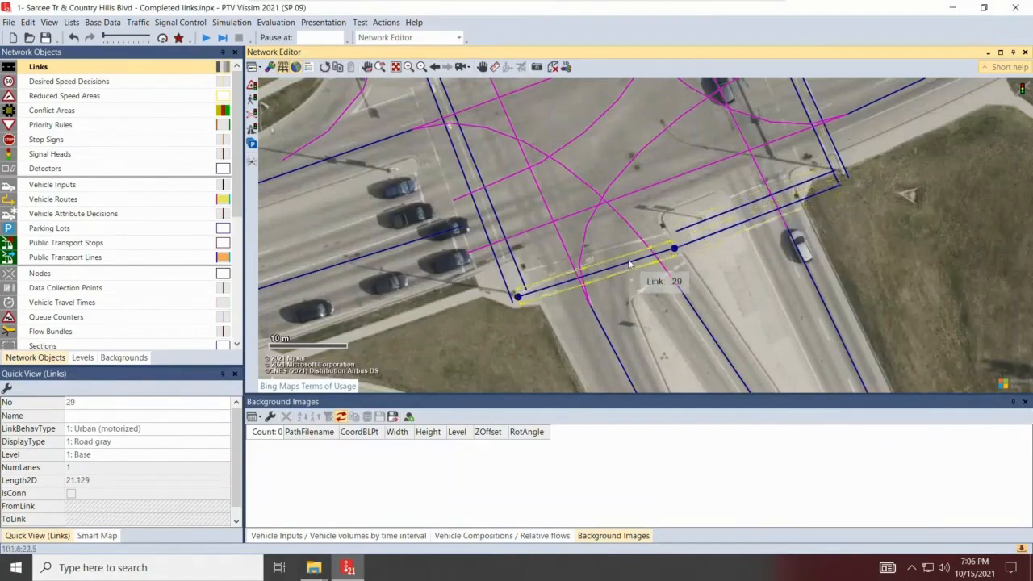
right_click(616, 268)
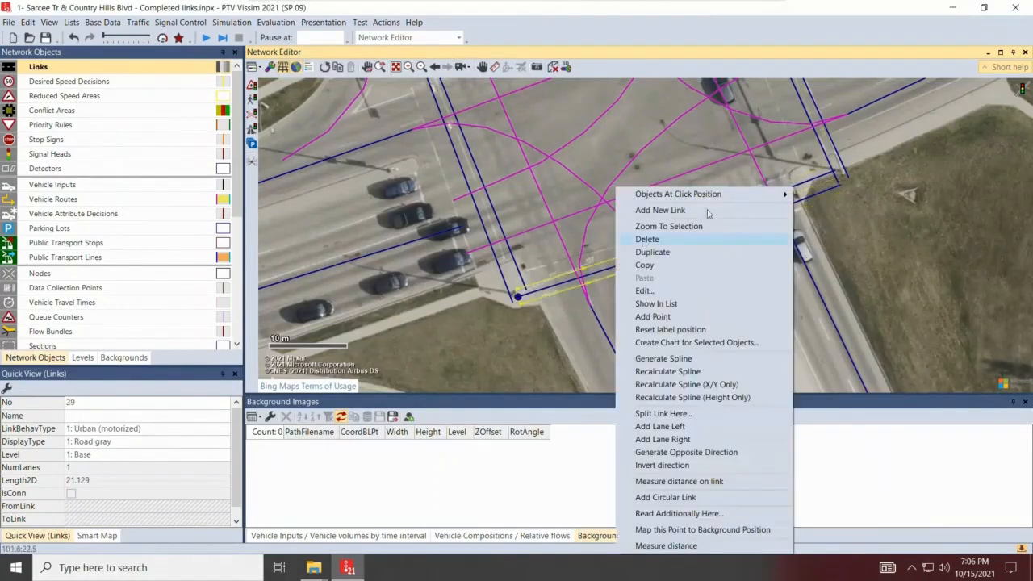
left_click(684, 453)
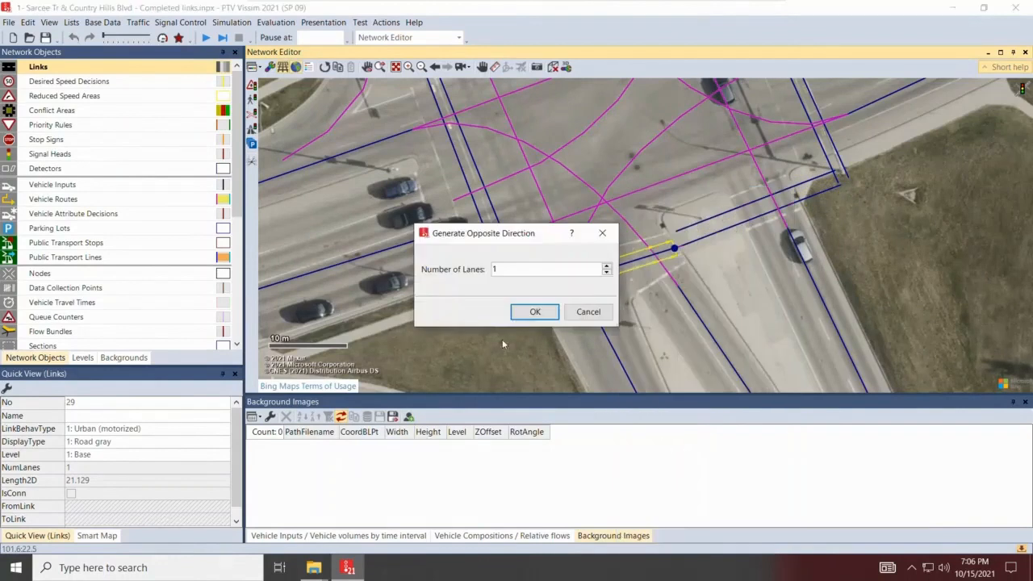
left_click(534, 313)
left_click(623, 254)
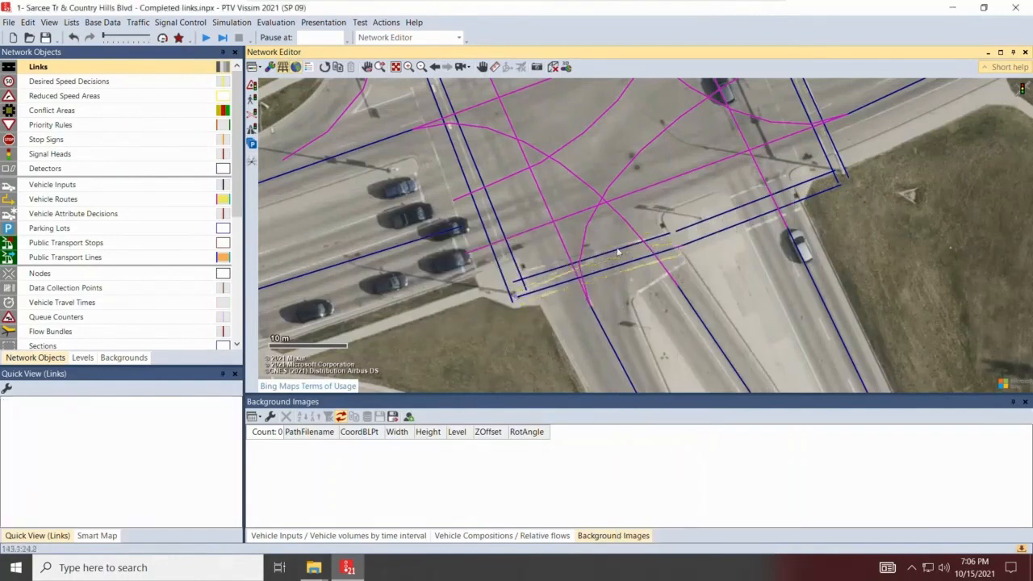
Connect the two opposite-direction crosswalk links on the median with a one-lane connector from link 33 to link 34
left_click(619, 250)
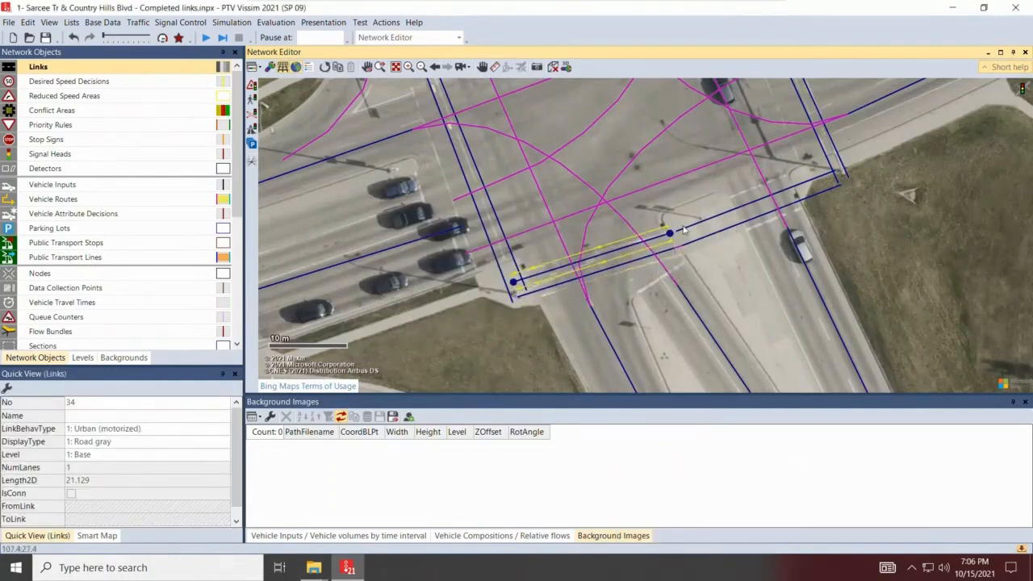
scroll(674, 229, "up", 2)
scroll(670, 246, "up", 3)
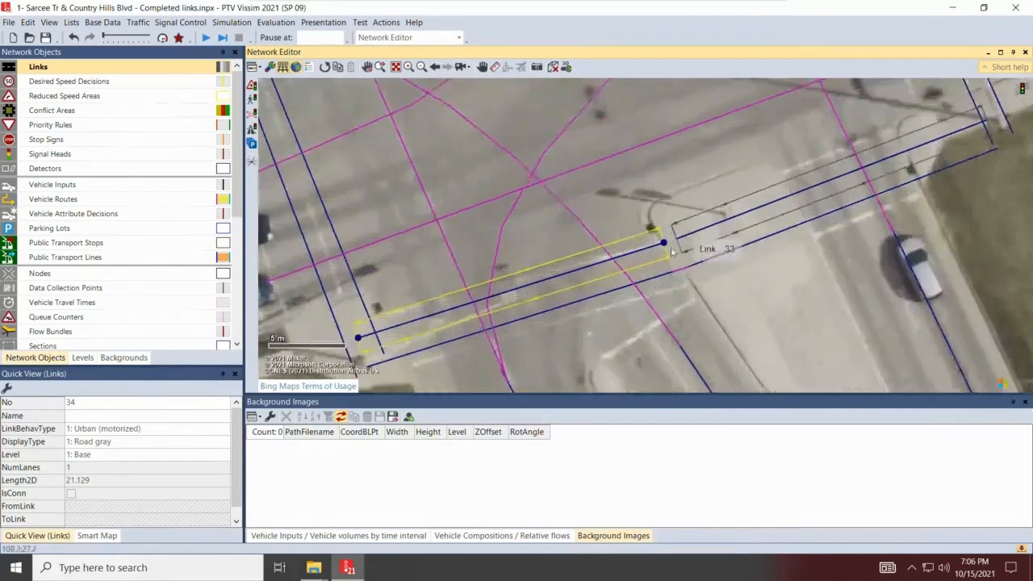
scroll(679, 260, "up", 1)
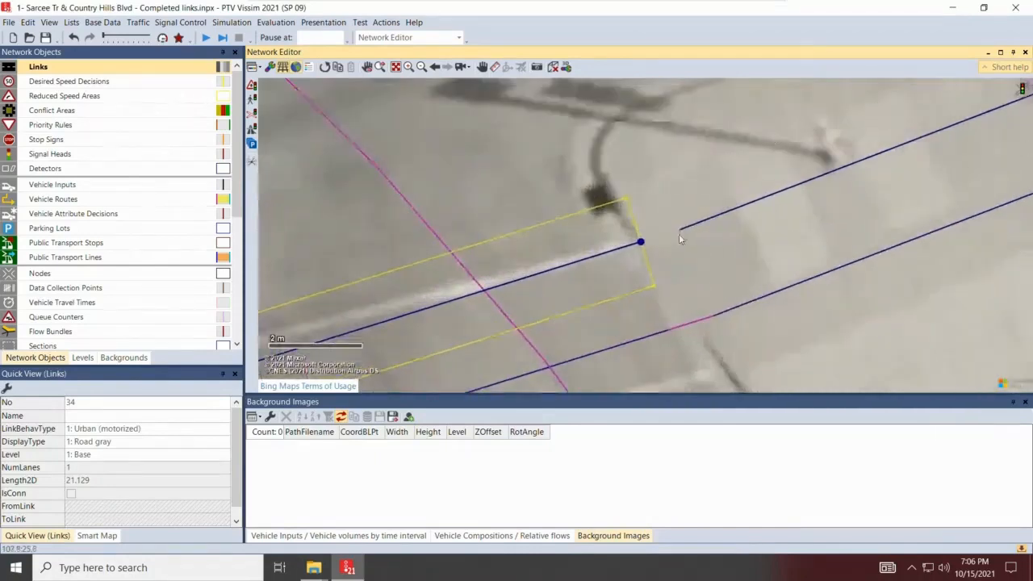
left_click_drag(681, 230, 641, 250)
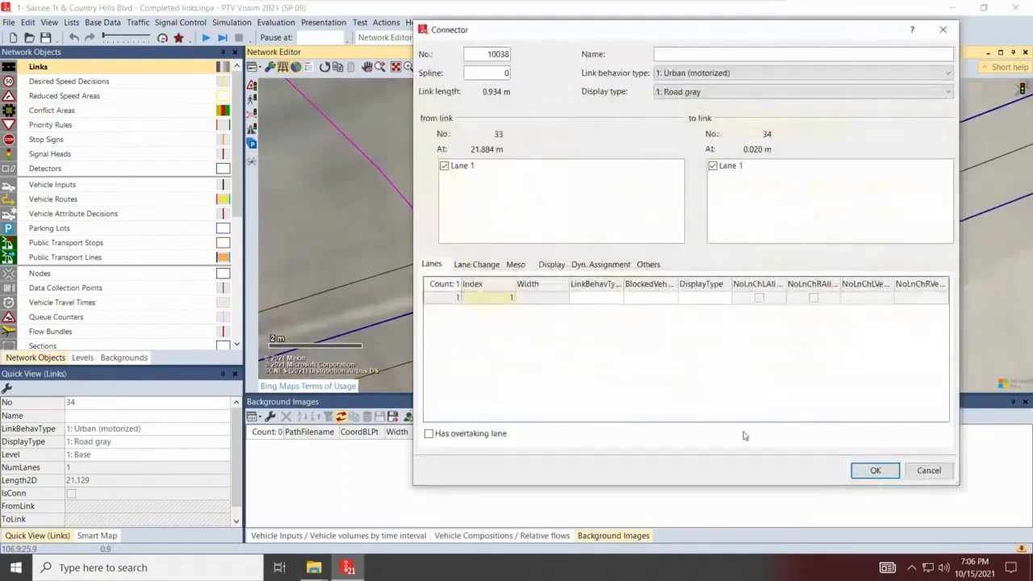
left_click(875, 471)
Draw a one-lane link about 28 m long on the grass northwest of the intersection, with a lane width of 4 m
scroll(641, 174, "down", 3)
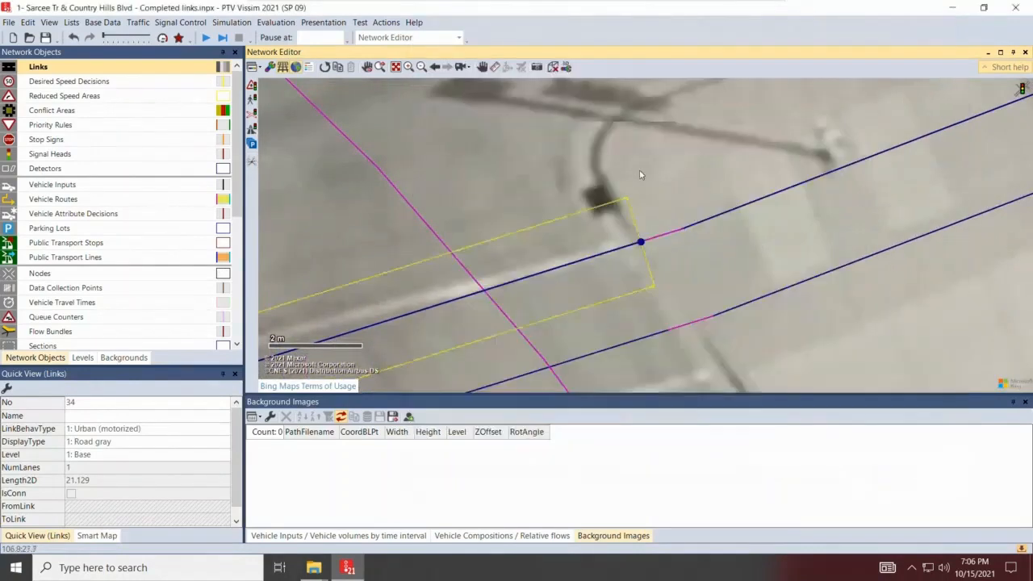
scroll(698, 299, "down", 2)
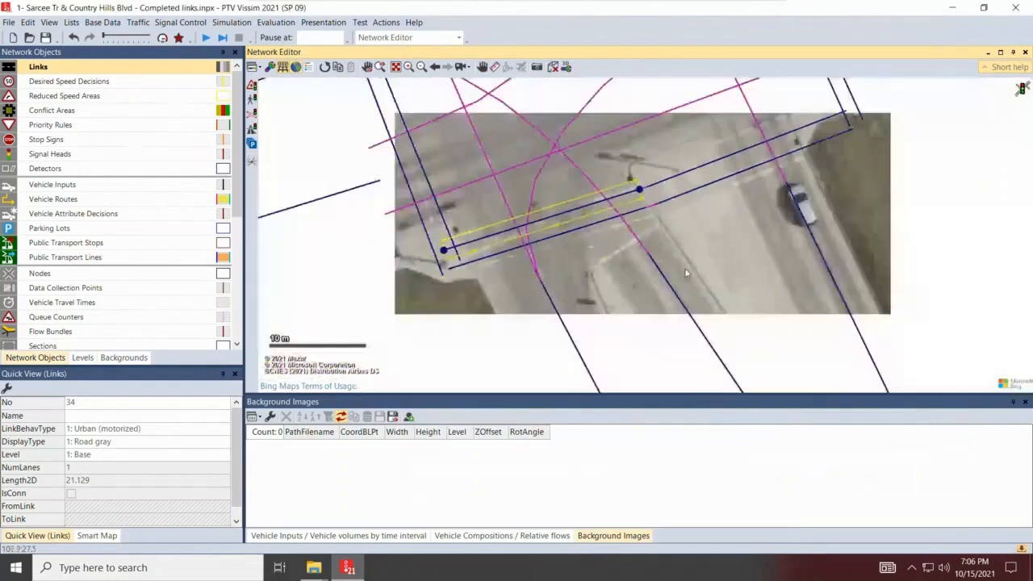
scroll(685, 272, "down", 2)
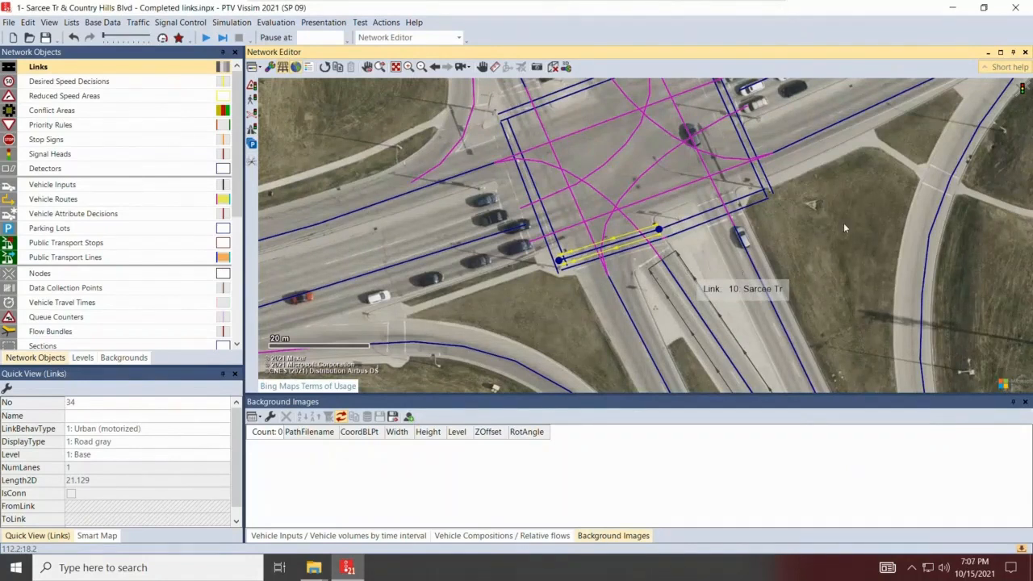
left_click_drag(638, 294, 648, 299)
mouse_move(266, 157)
left_mouse_down()
mouse_move(465, 228)
mouse_move(551, 292)
mouse_move(639, 249)
mouse_move(665, 253)
left_mouse_up()
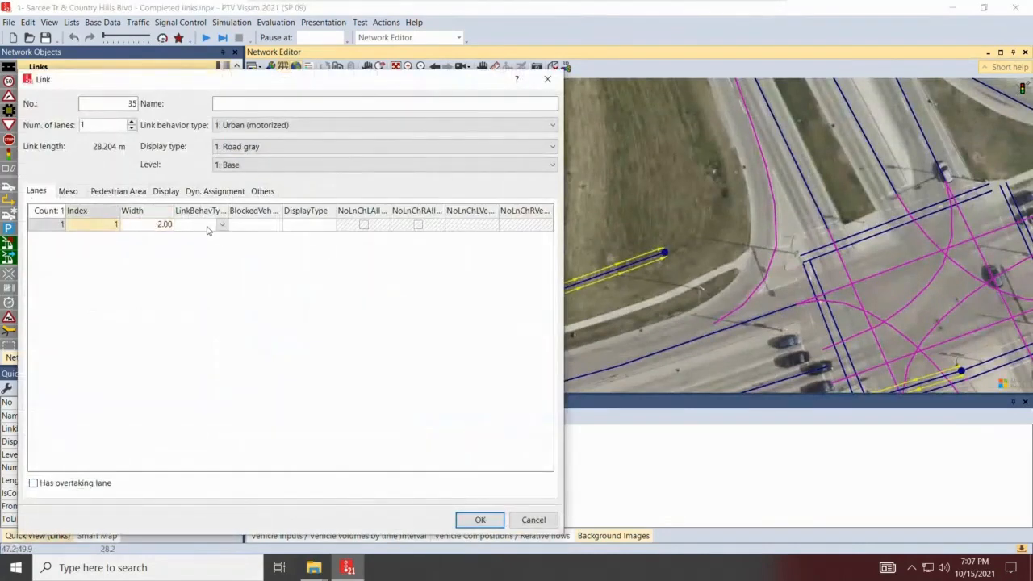
left_click(157, 228)
type("4")
key("Return")
Set the new link's behavior type to 4: Footpath (no interaction) and its display type to 21: Pedestrian area gray
left_click(275, 132)
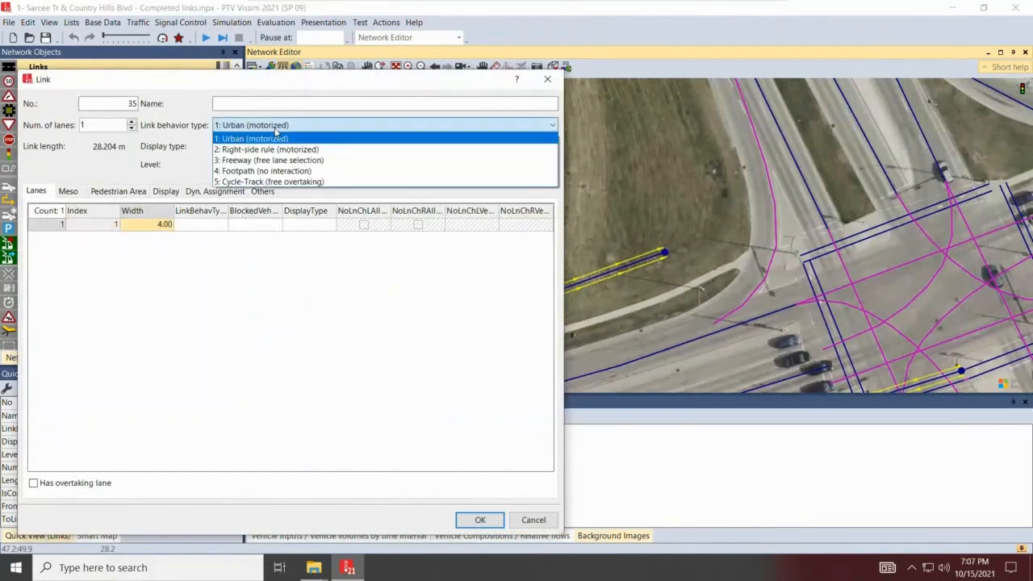
left_click(284, 172)
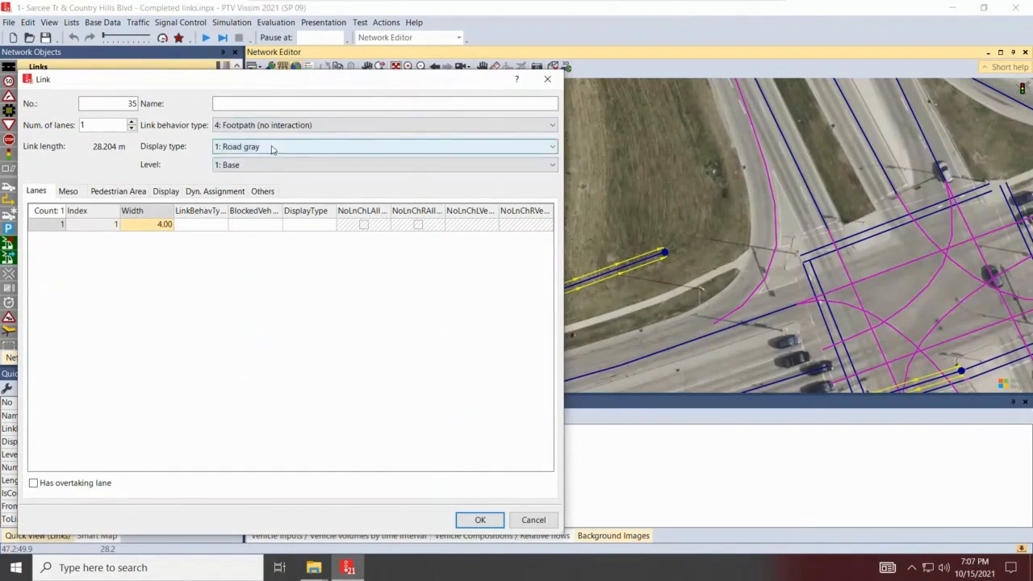
left_click(272, 148)
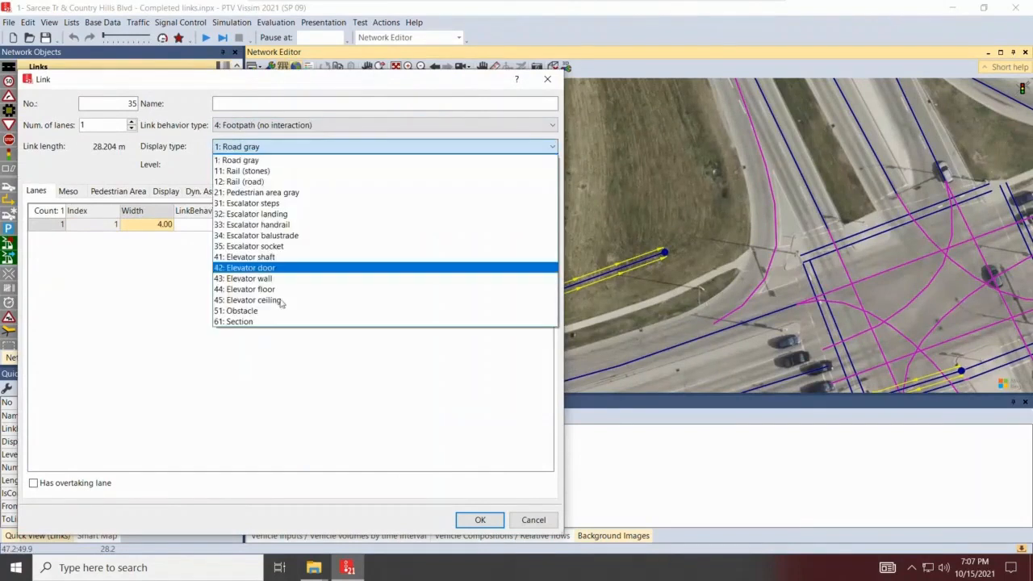
left_click(159, 374)
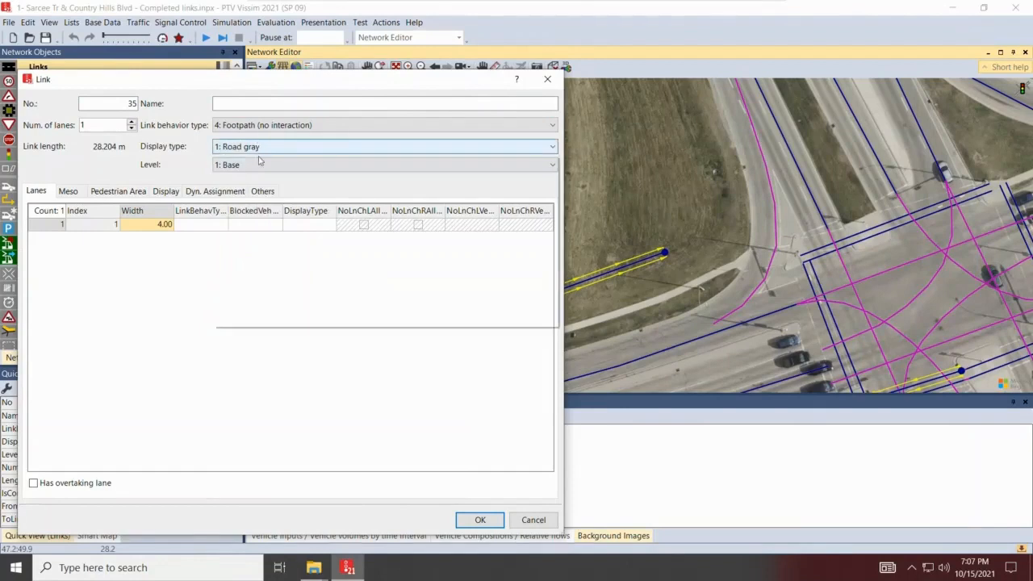
left_click(259, 148)
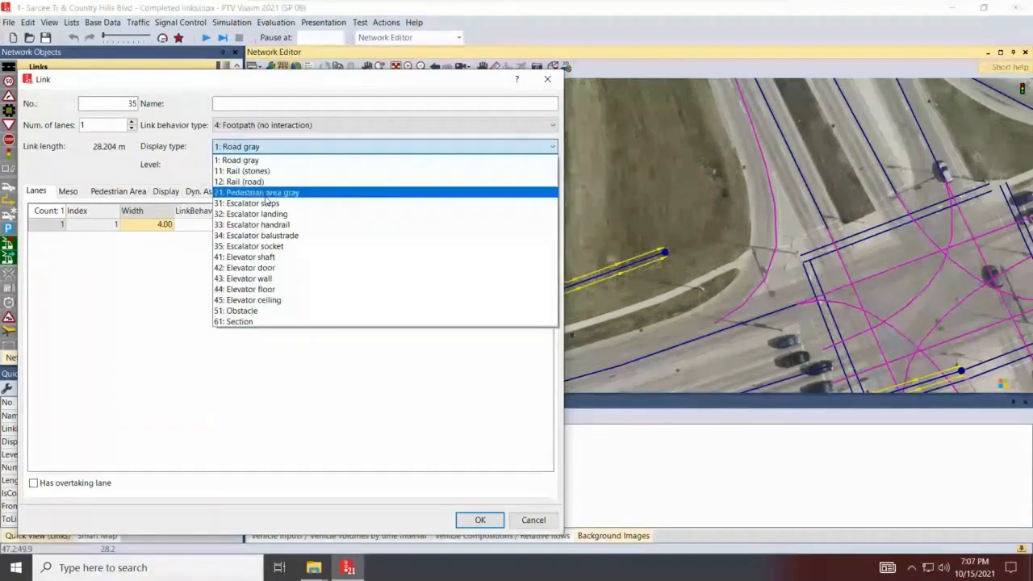
left_click(265, 195)
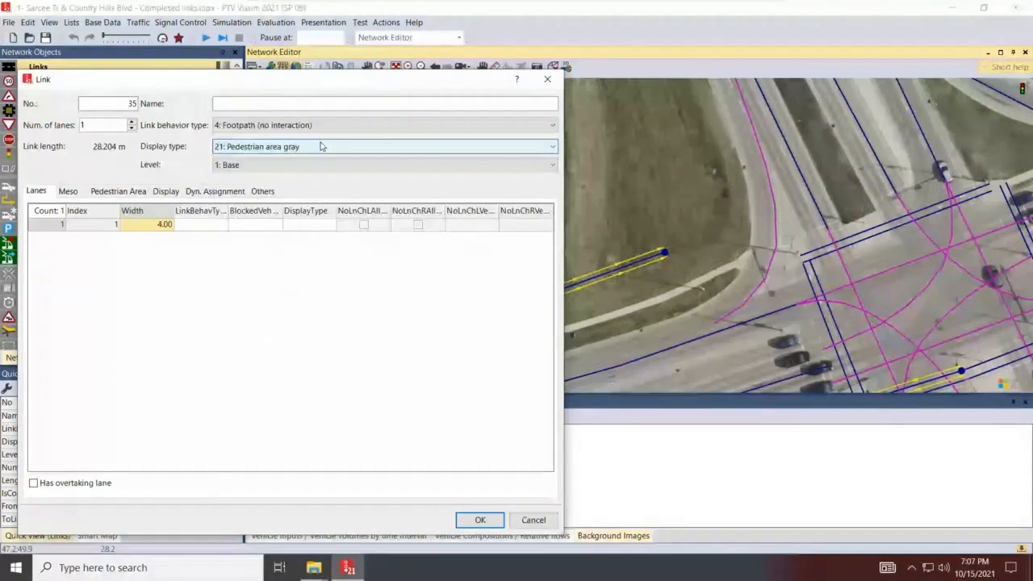